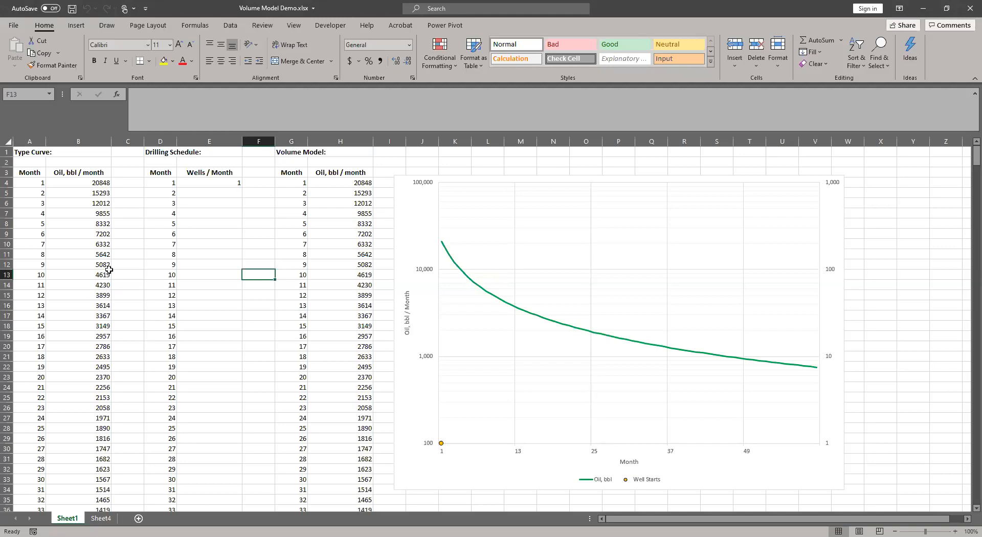
Examine the type curve's monthly oil volumes in columns A and B and the drilling schedule's Wells / Month column
{"action": "left_click", "coordinate": [219, 203]}
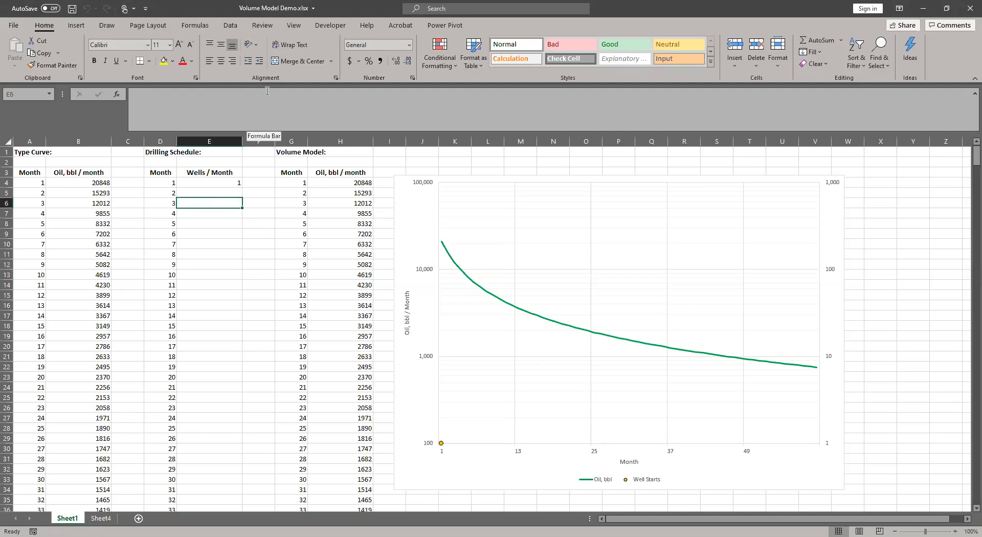
{"action": "key", "text": "Down"}
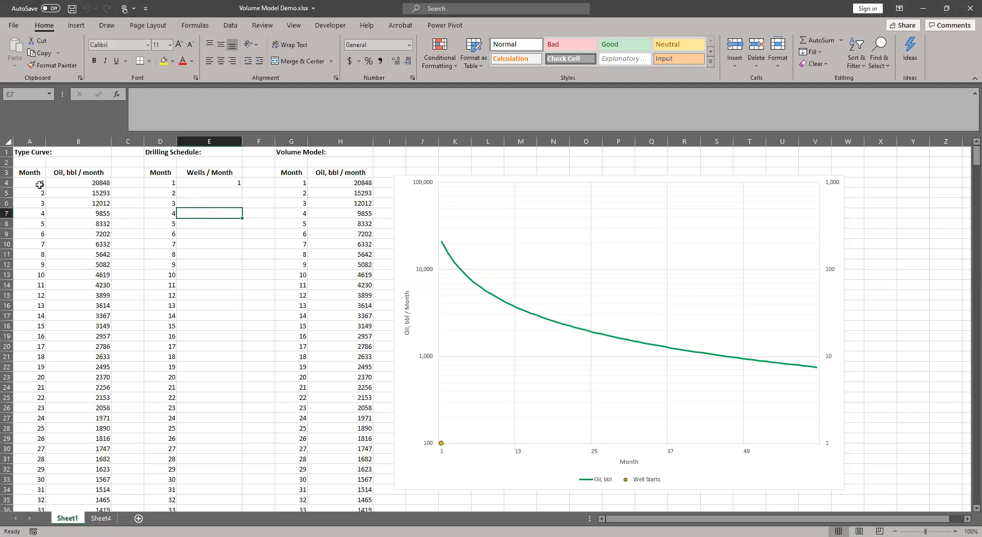
{"action": "left_click", "coordinate": [80, 173]}
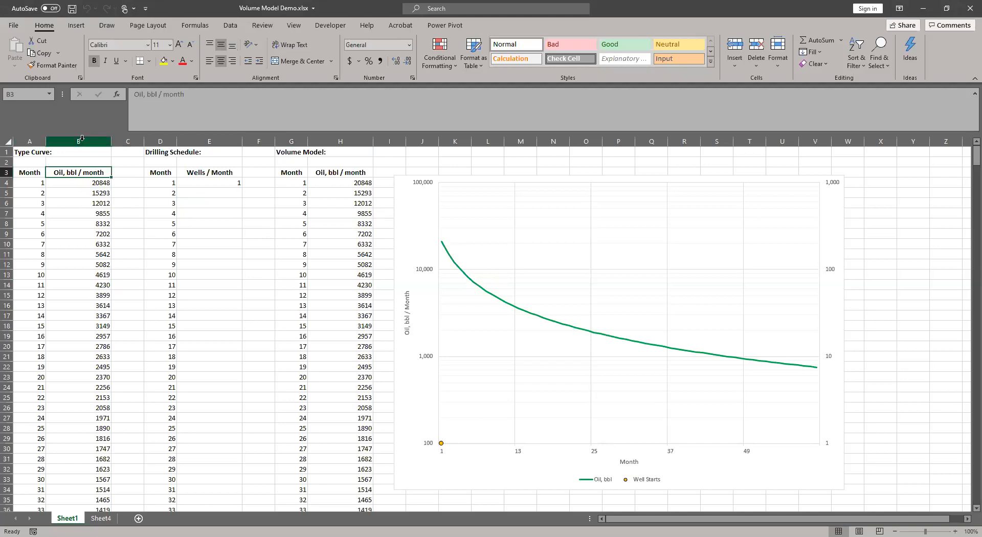
{"action": "left_click_drag", "start_coordinate": [79, 141], "coordinate": [29, 141]}
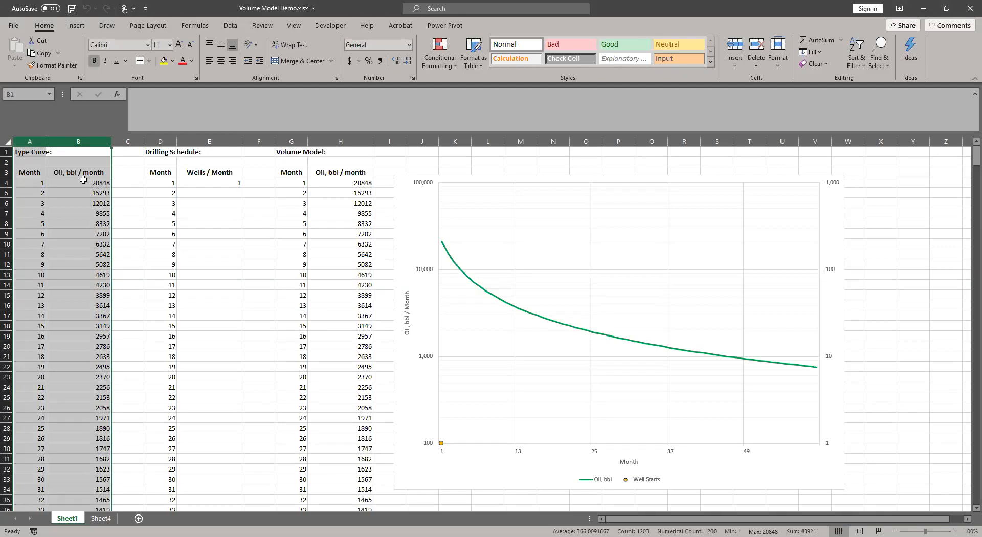
{"action": "left_click_drag", "start_coordinate": [89, 182], "coordinate": [87, 428]}
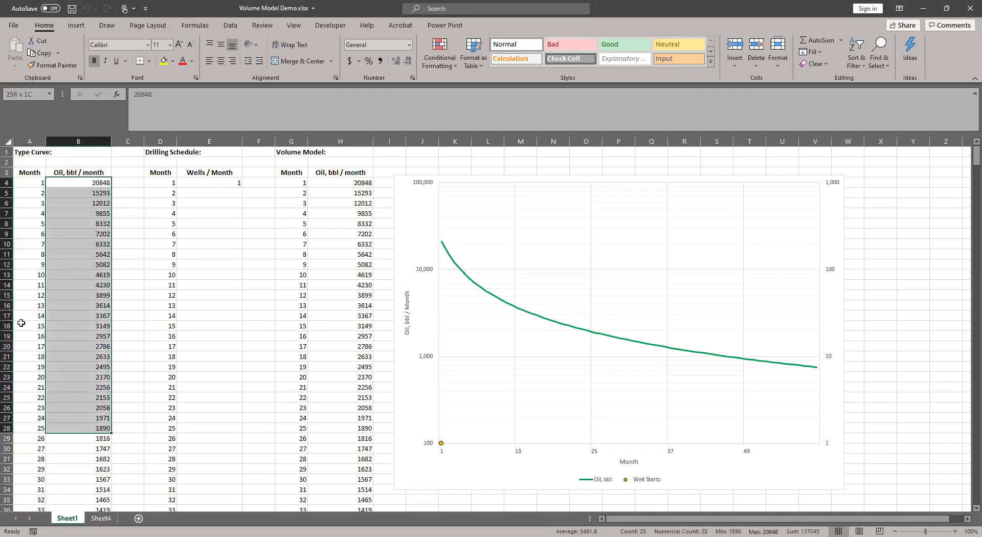
{"action": "left_click_drag", "start_coordinate": [25, 183], "coordinate": [31, 416]}
{"action": "left_click", "coordinate": [190, 264]}
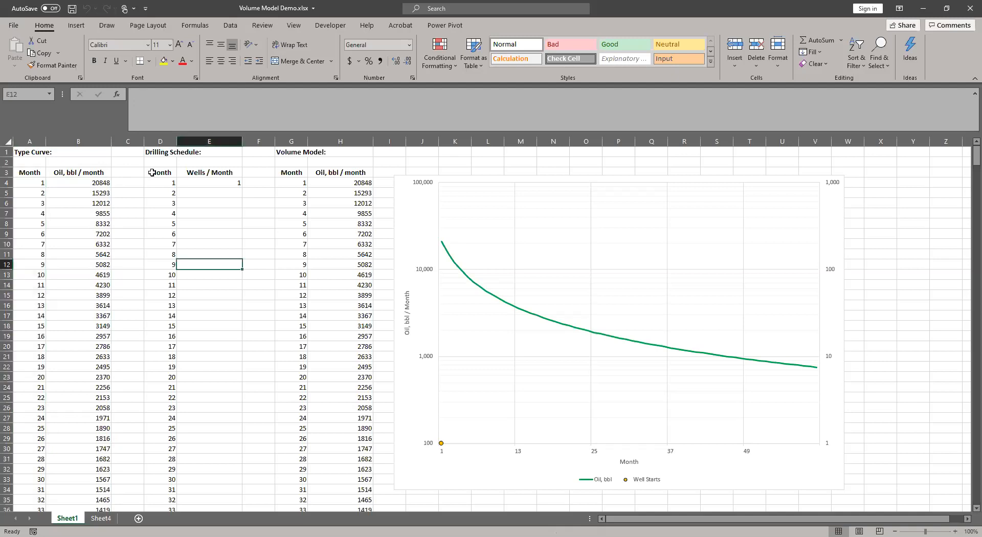
{"action": "left_click", "coordinate": [235, 224]}
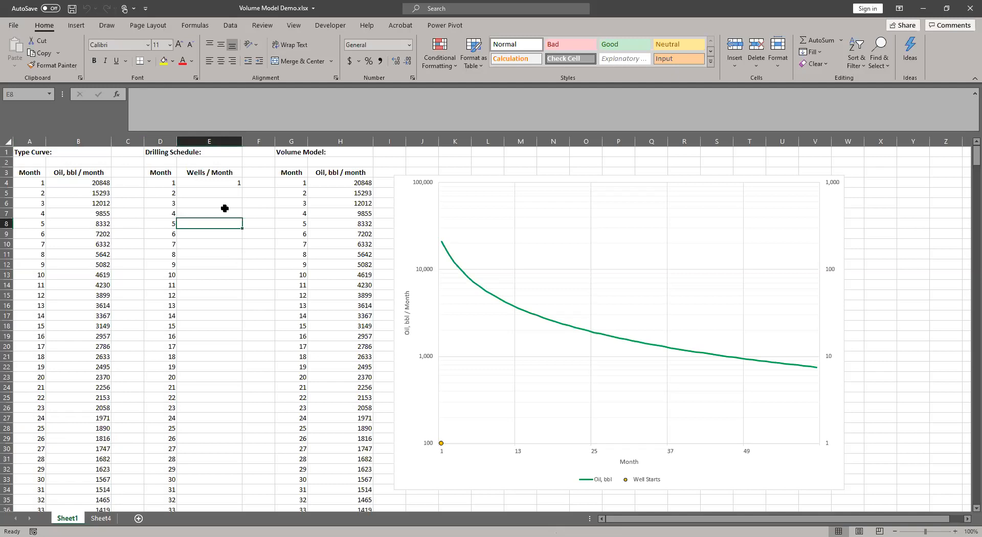
{"action": "left_click", "coordinate": [219, 183]}
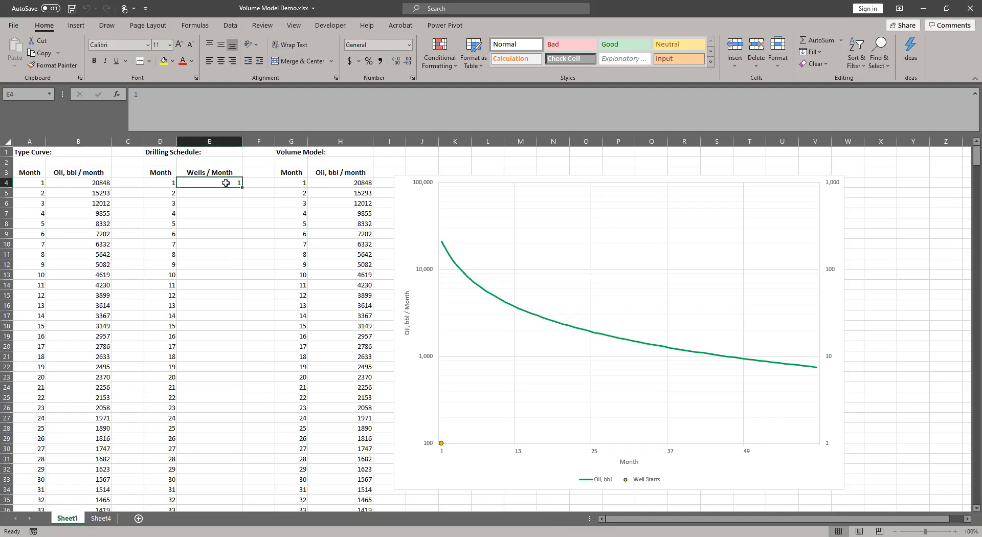
Compare the type curve with the drilling schedule and inspect the volume model's array formula in column H
{"action": "left_click_drag", "start_coordinate": [95, 182], "coordinate": [97, 284]}
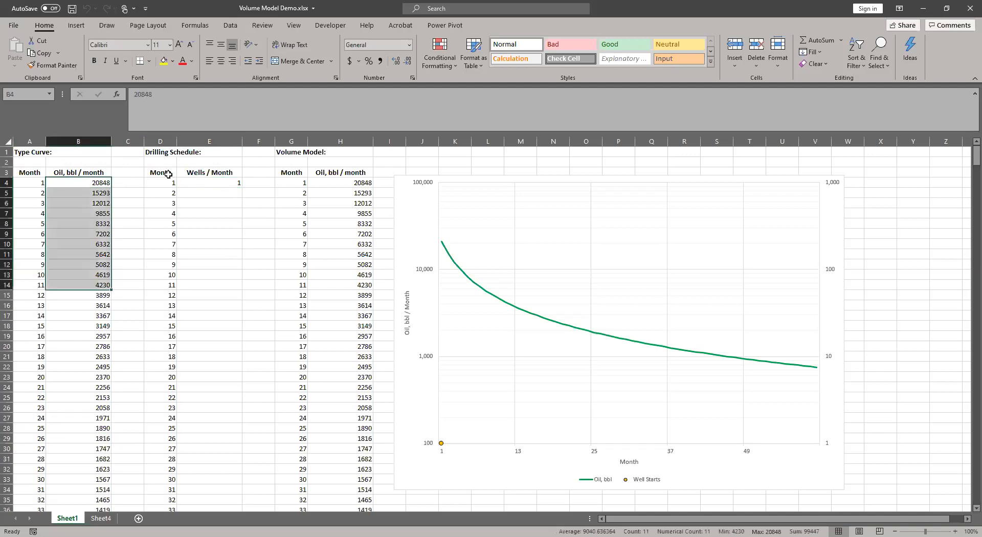
{"action": "left_click_drag", "start_coordinate": [230, 185], "coordinate": [204, 296]}
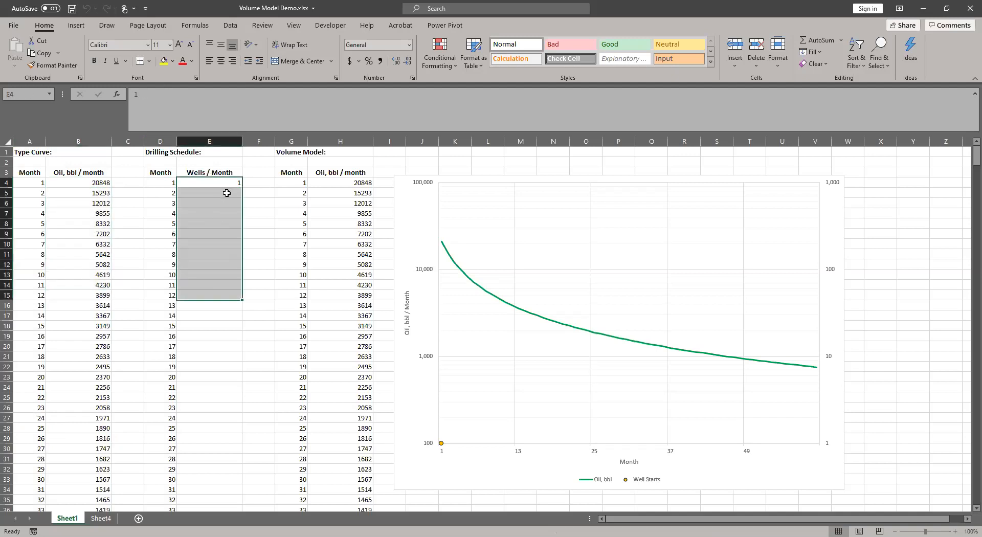
{"action": "left_click", "coordinate": [221, 211]}
{"action": "left_click", "coordinate": [220, 202]}
{"action": "left_click", "coordinate": [210, 183]}
{"action": "left_click", "coordinate": [219, 229]}
{"action": "left_click", "coordinate": [214, 271]}
{"action": "left_click", "coordinate": [345, 237]}
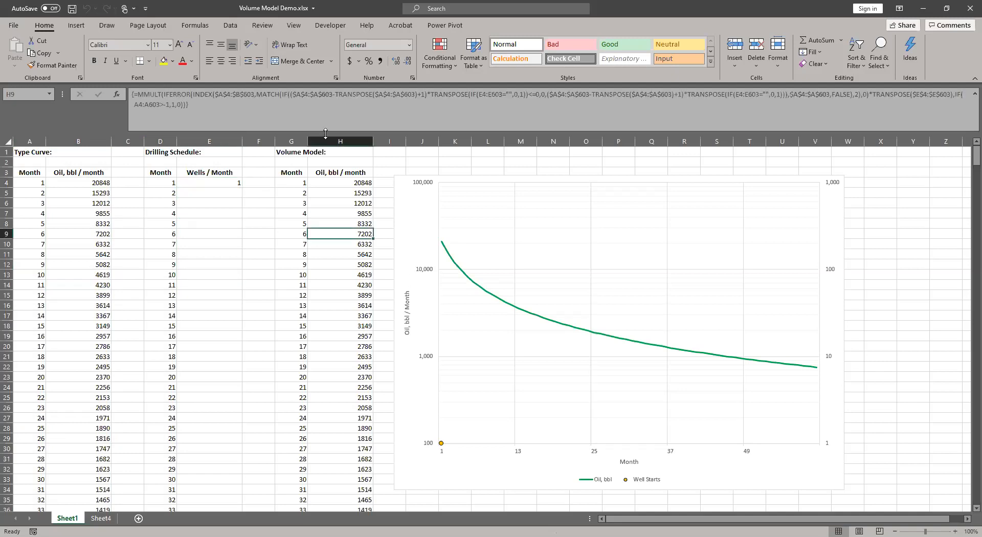
{"action": "left_click_drag", "start_coordinate": [343, 184], "coordinate": [362, 413]}
{"action": "left_click", "coordinate": [342, 187]}
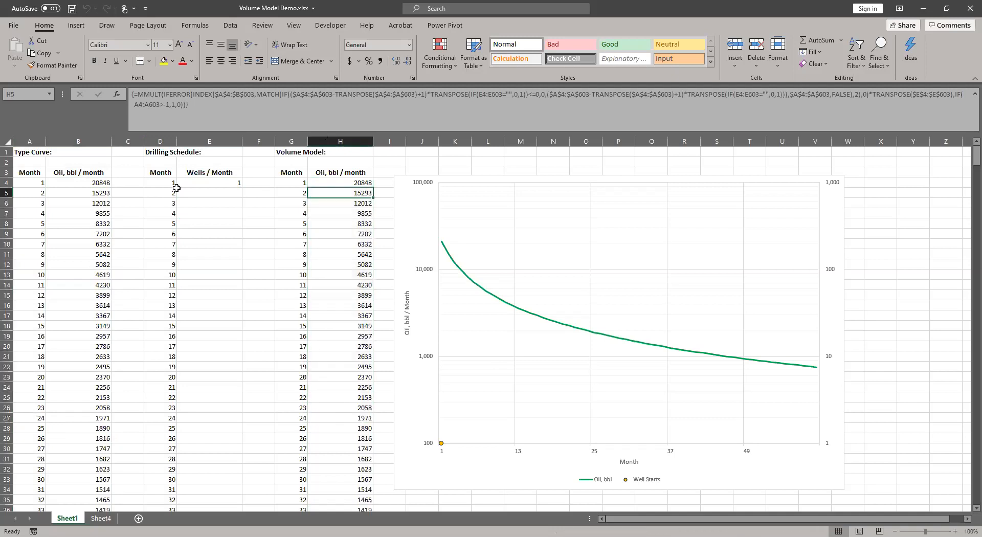
Add 1 well in month 4 of the drilling schedule
{"action": "left_click", "coordinate": [209, 182]}
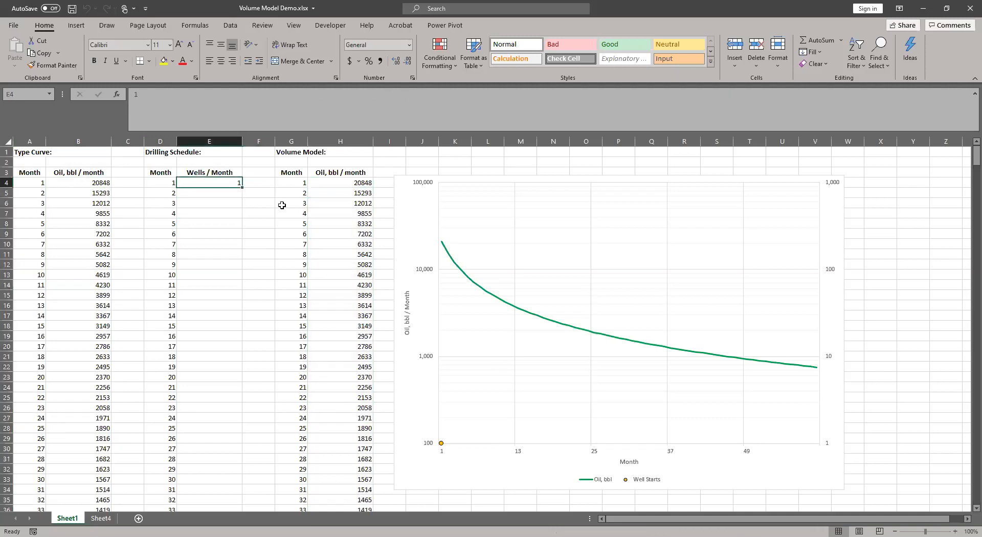
{"action": "key", "text": "Down"}
{"action": "key", "text": "Down"}
{"action": "key", "text": "Down"}
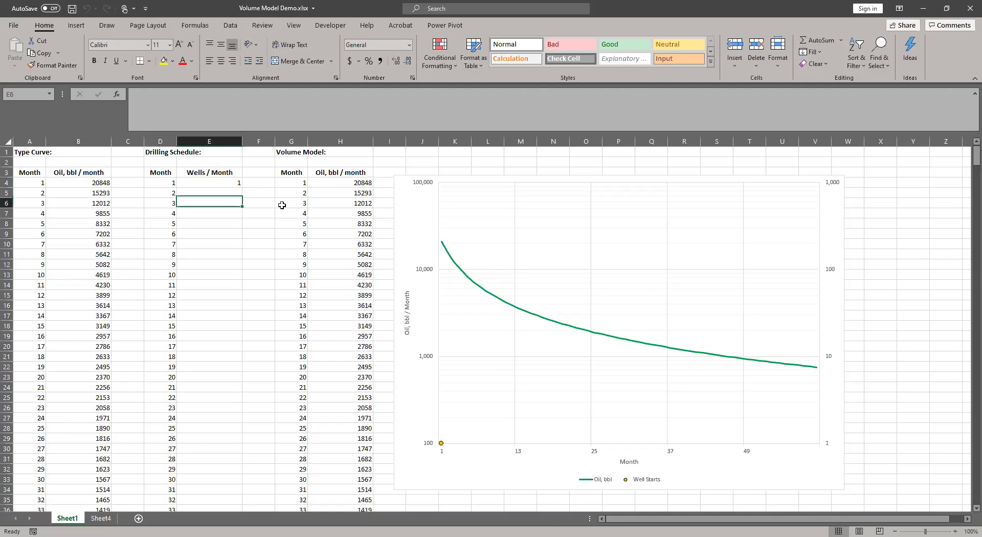
{"action": "type", "text": "1"}
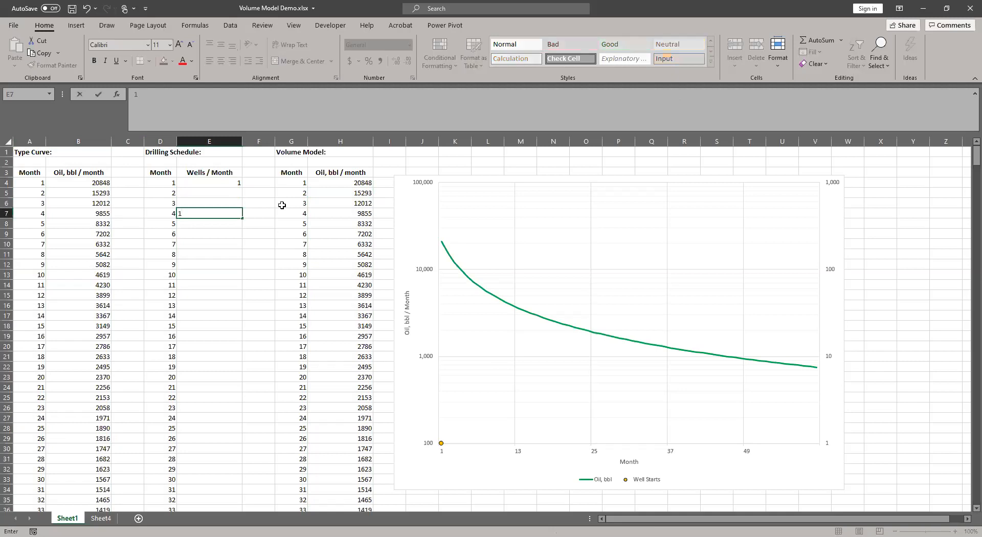
{"action": "key", "text": "Return"}
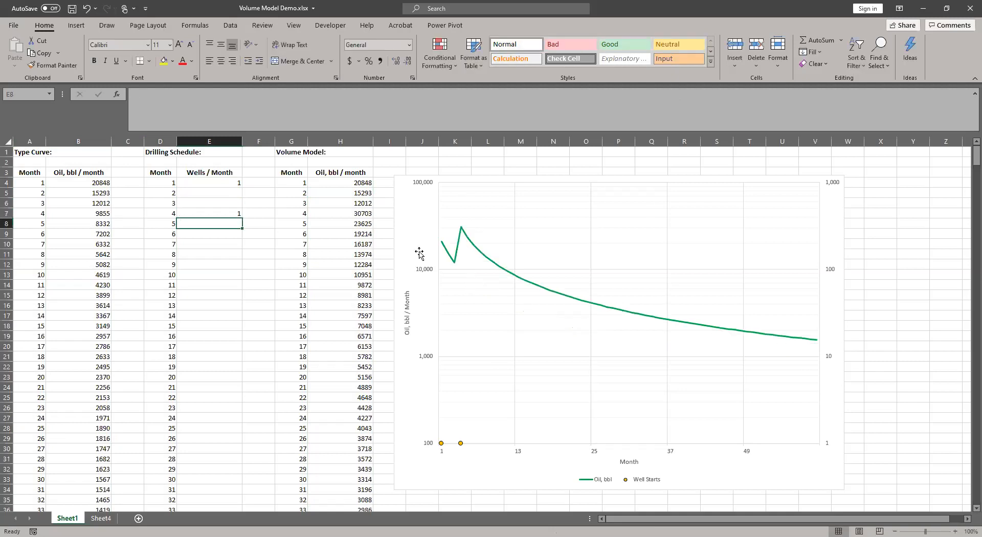
Review the type curve and well starts, and clear the month 4 well count from the drilling schedule
{"action": "left_click_drag", "start_coordinate": [95, 185], "coordinate": [105, 377]}
{"action": "left_click", "coordinate": [224, 173]}
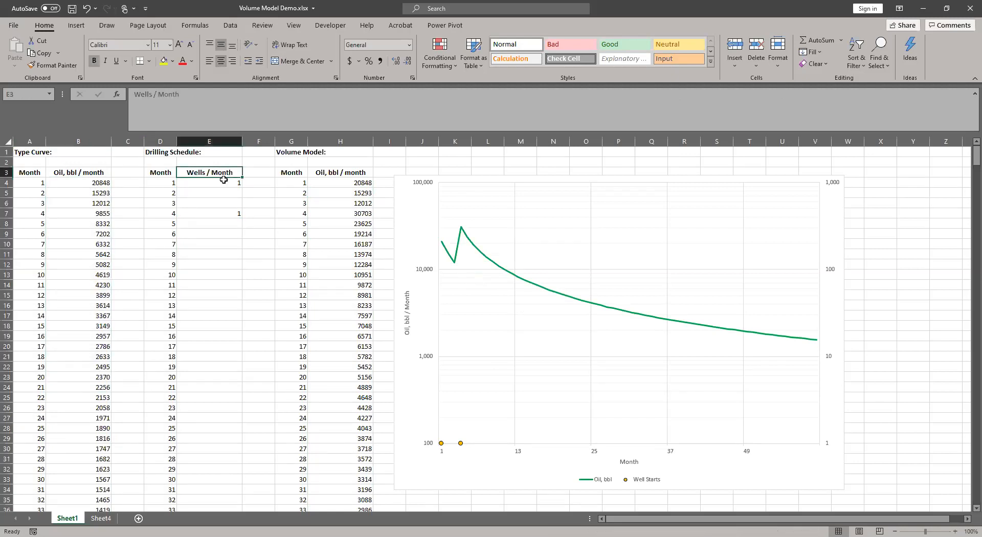
{"action": "left_click_drag", "start_coordinate": [219, 184], "coordinate": [228, 358]}
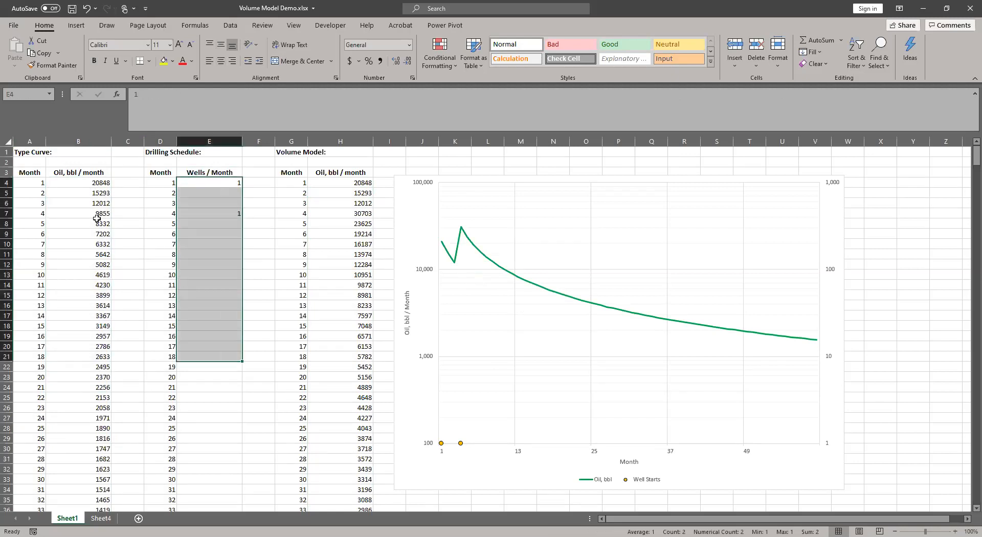
{"action": "left_click_drag", "start_coordinate": [223, 214], "coordinate": [198, 364]}
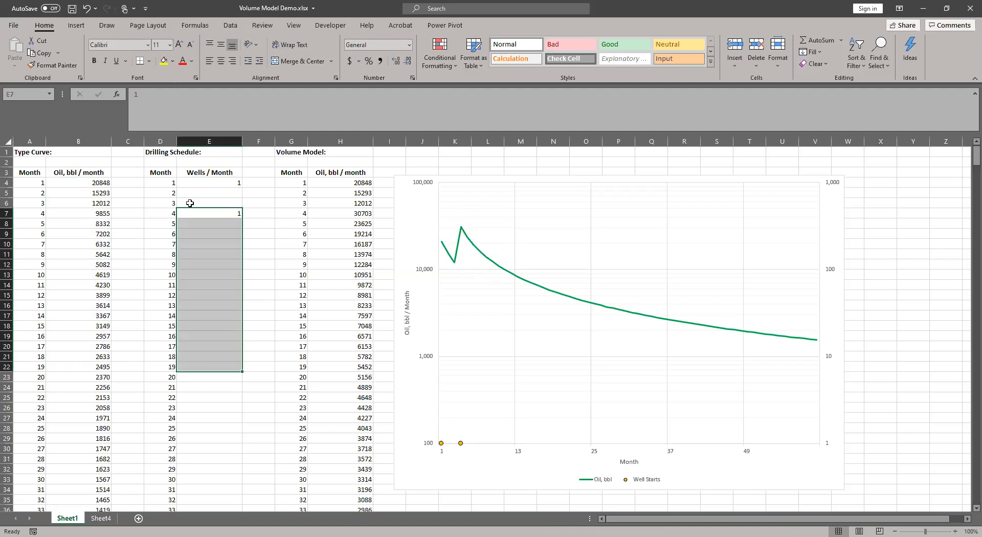
{"action": "left_click", "coordinate": [226, 210]}
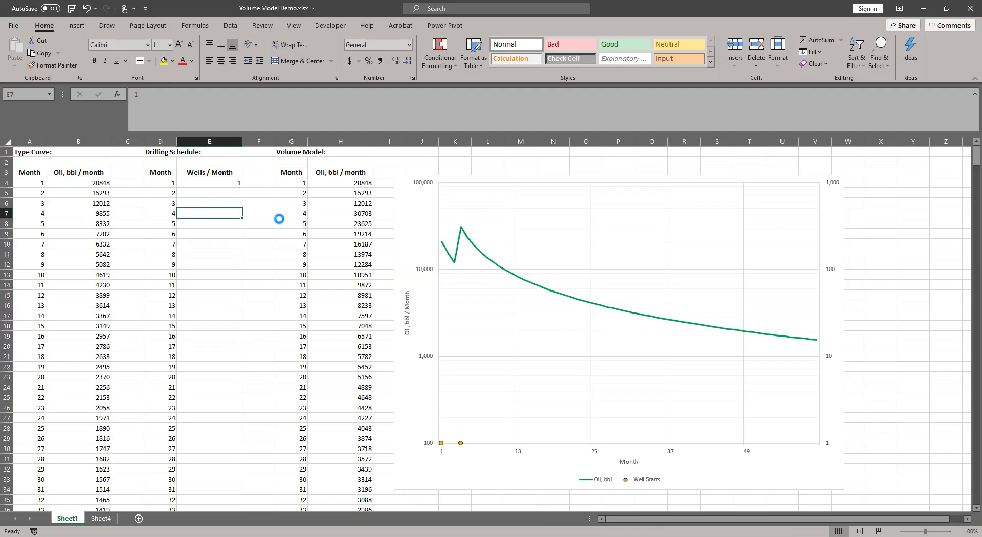
{"action": "key", "text": "Delete"}
{"action": "key", "text": "Return"}
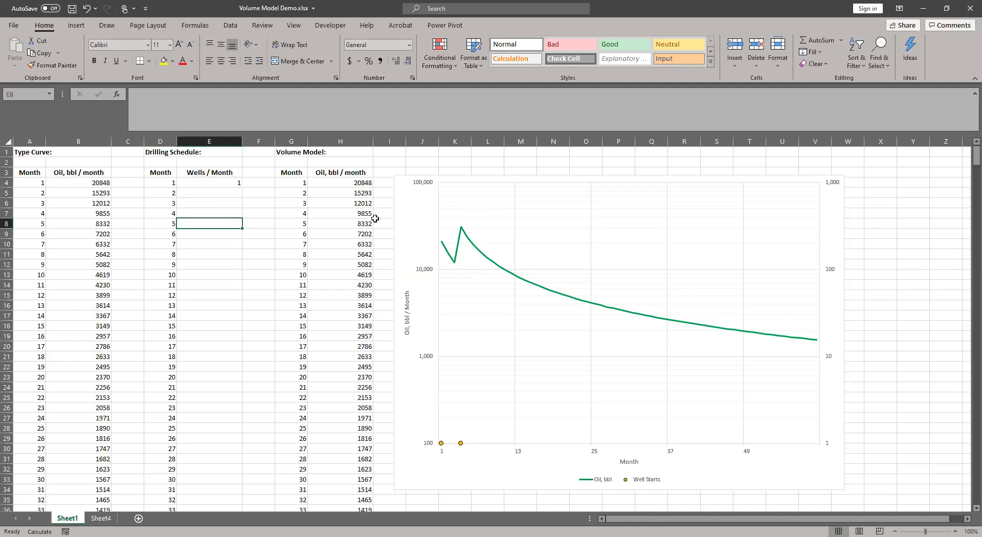
{"action": "left_click", "coordinate": [306, 285]}
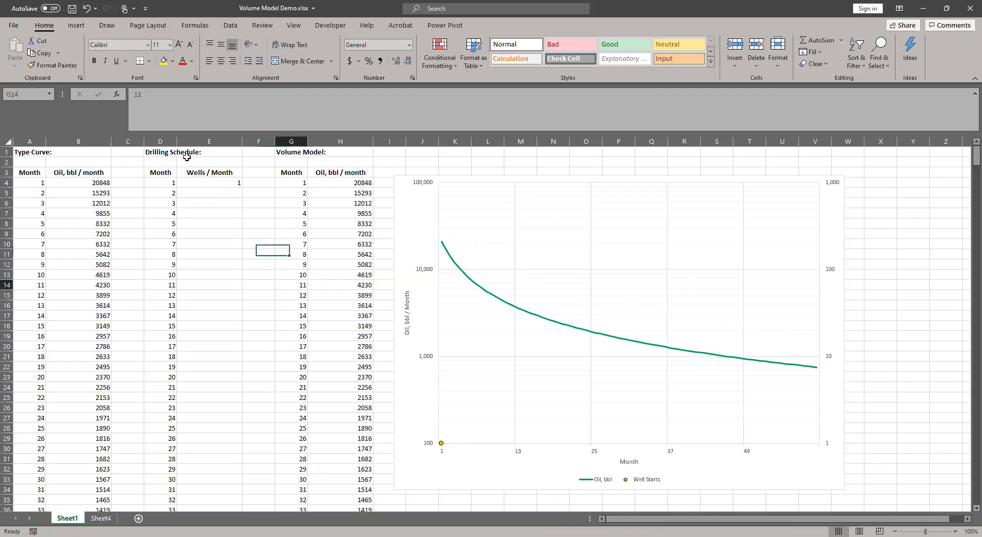
Fill the schedule with 1 well per month from month 1 through month 17, and set month 5 to 3 wells
{"action": "left_click", "coordinate": [241, 183]}
{"action": "left_click_drag", "start_coordinate": [242, 188], "coordinate": [243, 353]}
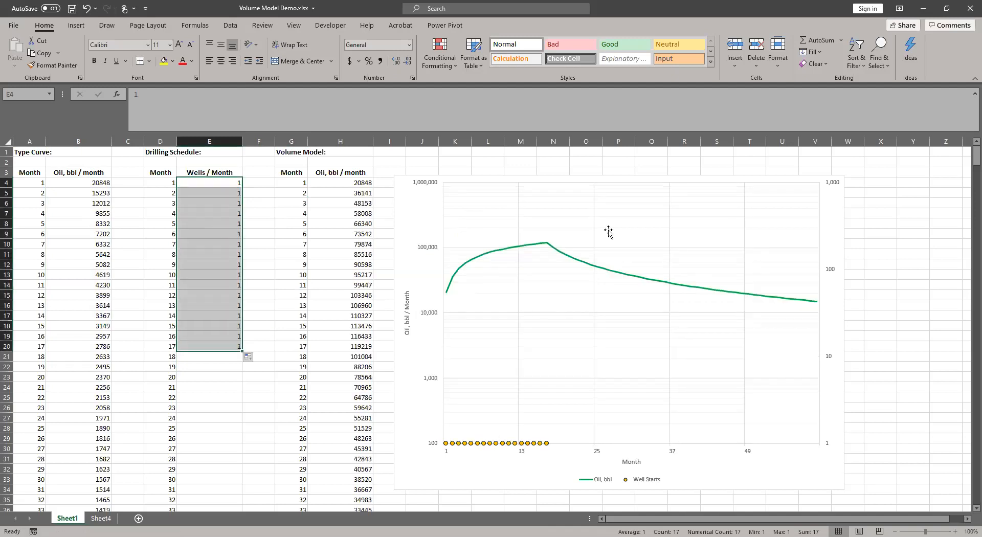
{"action": "left_click", "coordinate": [291, 224]}
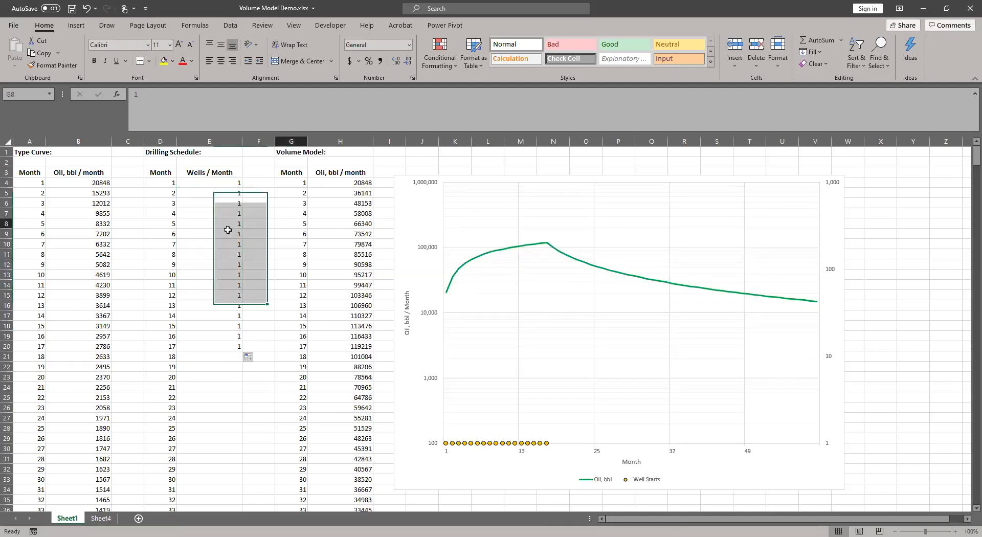
{"action": "left_click", "coordinate": [197, 222]}
{"action": "type", "text": "3"}
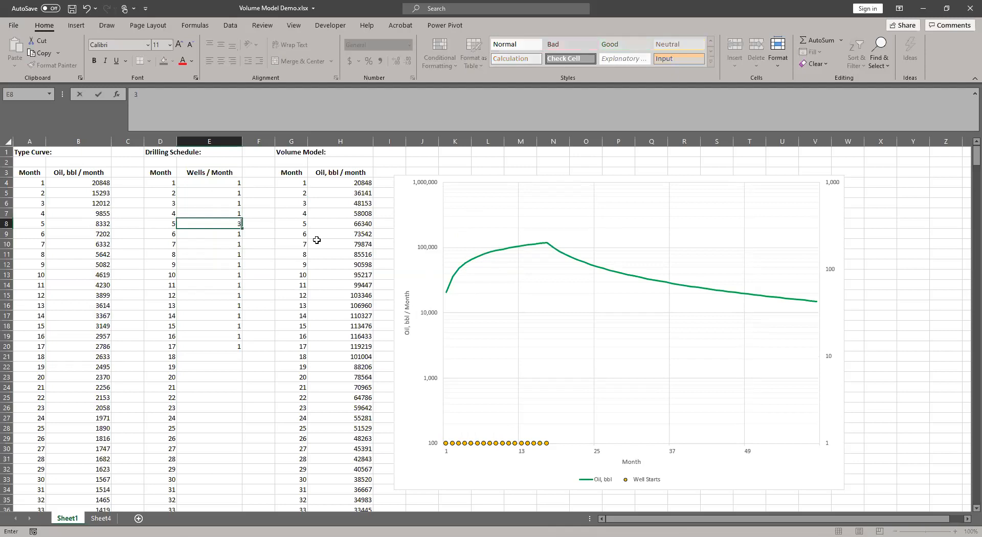
{"action": "key", "text": "Return"}
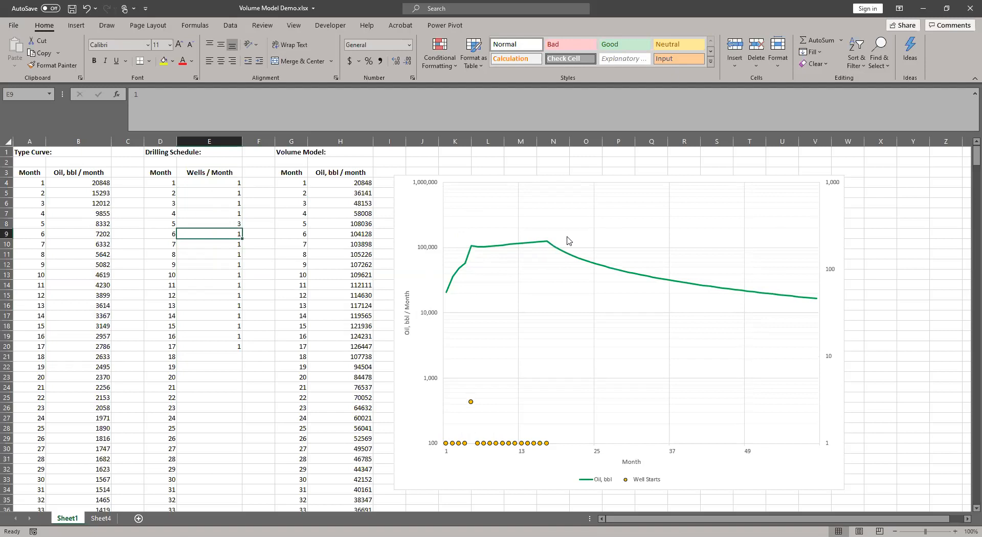
Clear all well counts from the Wells / Month column and check the volume model's oil column
{"action": "left_click", "coordinate": [292, 242]}
{"action": "left_click", "coordinate": [211, 184]}
{"action": "left_click", "coordinate": [232, 416], "text": "shift"}
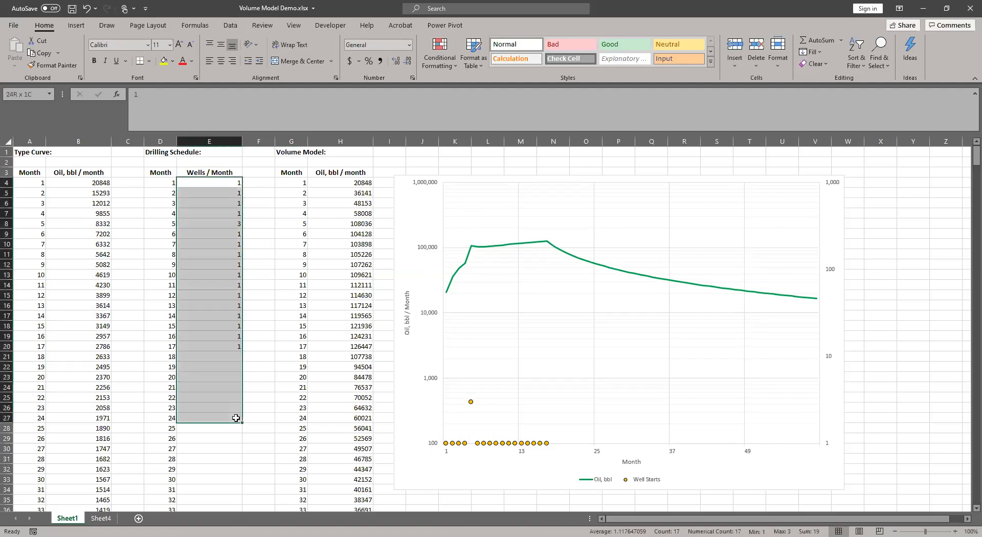
{"action": "key", "text": "Delete"}
{"action": "left_click", "coordinate": [483, 303]}
{"action": "left_click", "coordinate": [310, 234]}
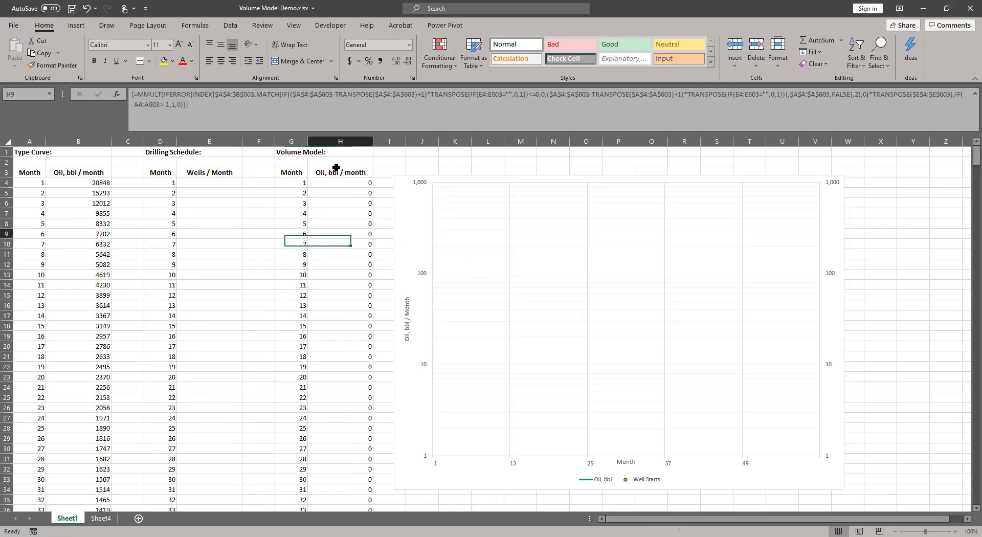
{"action": "mouse_move", "coordinate": [322, 183]}
{"action": "left_mouse_down"}
{"action": "mouse_move", "coordinate": [373, 440]}
{"action": "mouse_move", "coordinate": [329, 248]}
{"action": "mouse_move", "coordinate": [358, 251]}
{"action": "left_mouse_up"}
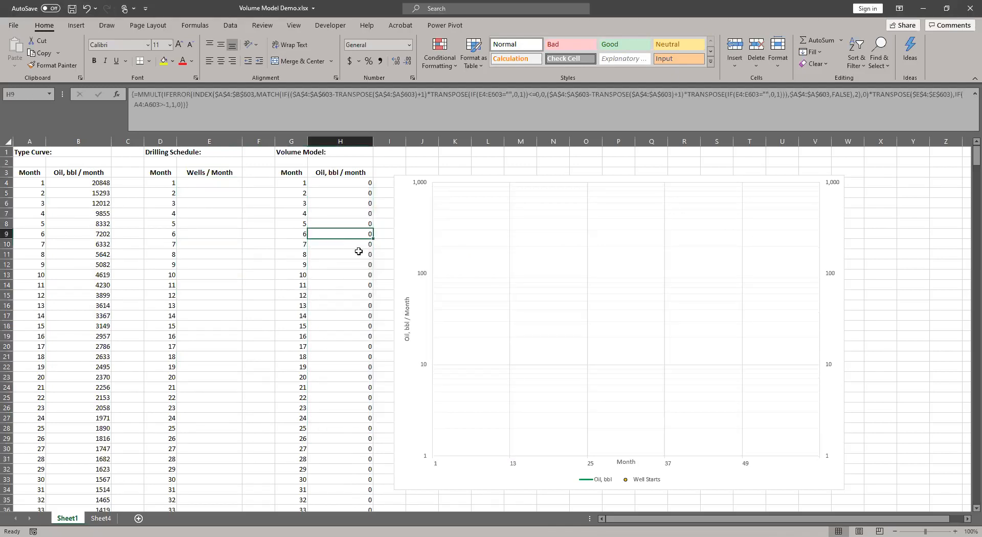
Enter 1 well in each of months 1, 3 and 5 of the drilling schedule
{"action": "left_click", "coordinate": [220, 185]}
{"action": "type", "text": "1"}
{"action": "key", "text": "Return"}
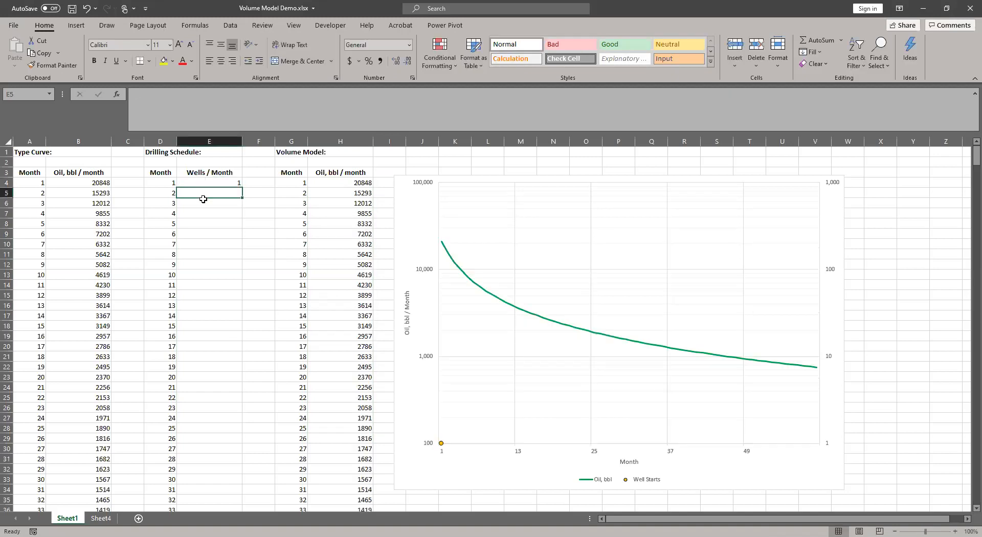
{"action": "left_click", "coordinate": [204, 203]}
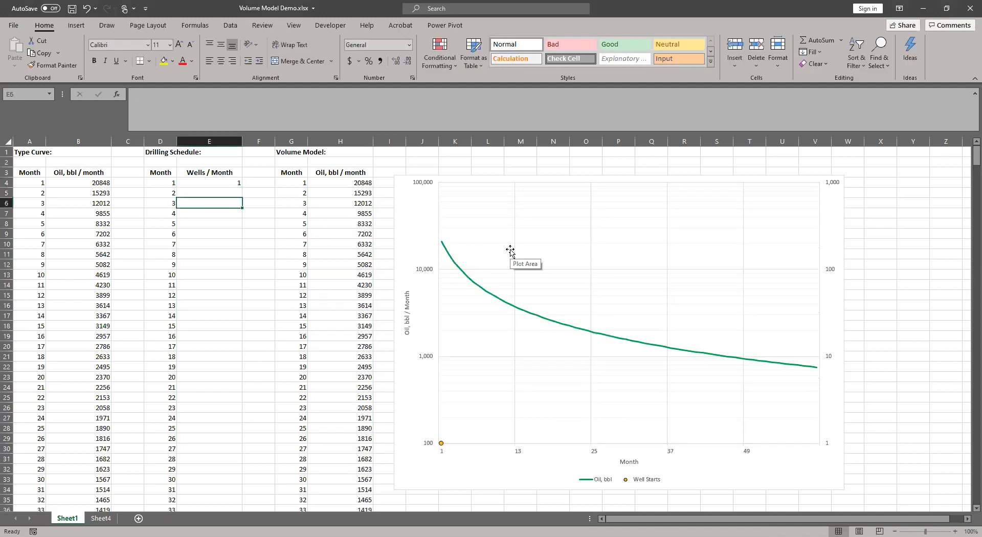
{"action": "type", "text": "1"}
{"action": "key", "text": "Return"}
{"action": "key", "text": "Return"}
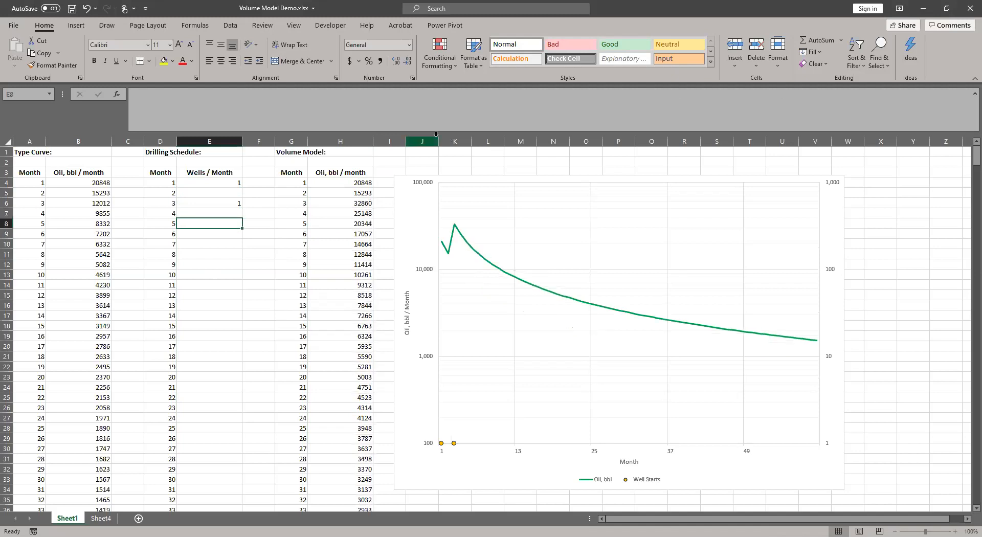
{"action": "type", "text": "1"}
{"action": "key", "text": "Return"}
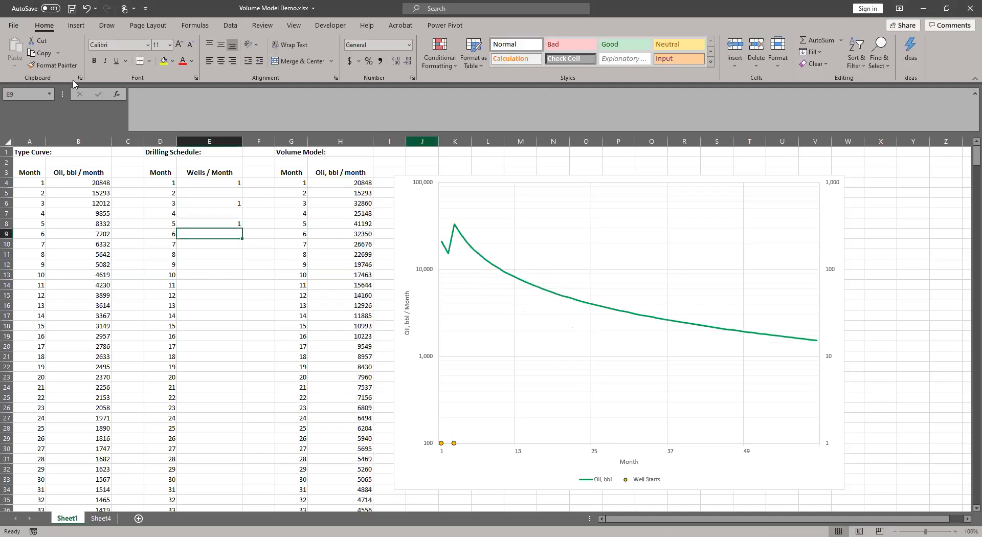
Review the scheduled well starts and the volume model's formula in the Oil, bbl / month column
{"action": "mouse_move", "coordinate": [244, 183]}
{"action": "left_mouse_down"}
{"action": "mouse_move", "coordinate": [204, 202]}
{"action": "mouse_move", "coordinate": [212, 222]}
{"action": "mouse_move", "coordinate": [241, 194]}
{"action": "left_mouse_up"}
{"action": "left_click", "coordinate": [228, 186]}
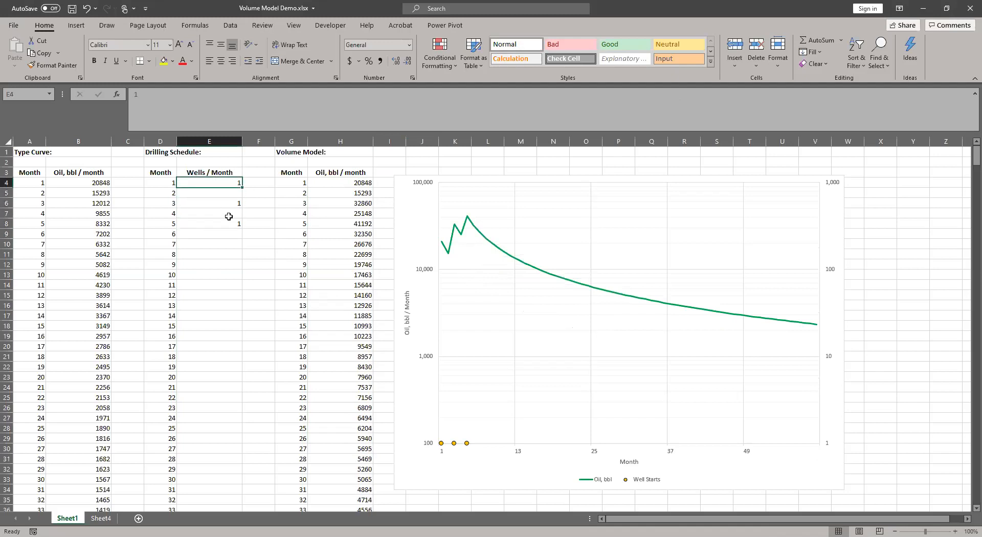
{"action": "left_click", "coordinate": [236, 222]}
{"action": "left_click", "coordinate": [240, 255]}
{"action": "left_click", "coordinate": [310, 256]}
{"action": "left_click", "coordinate": [329, 273]}
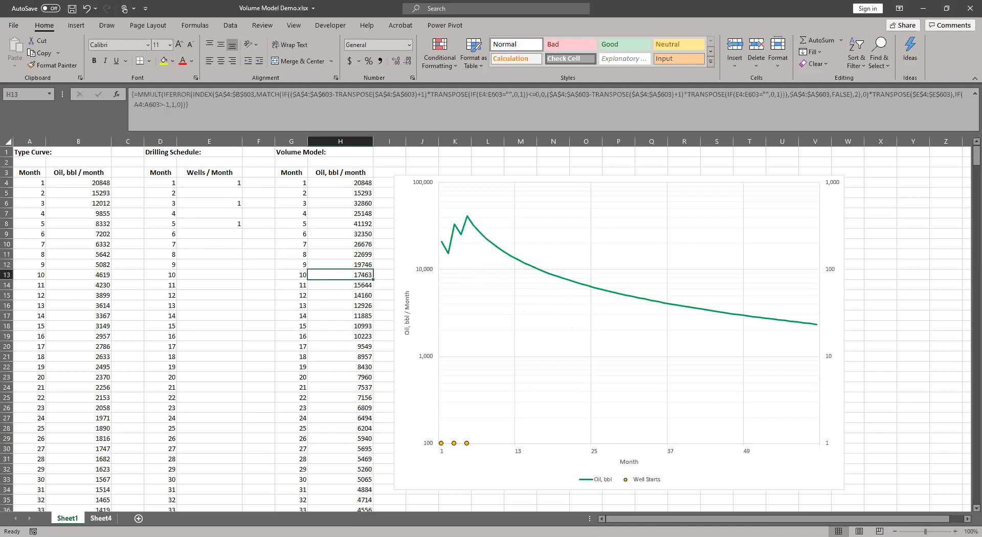
Delete Sheet4 from the workbook and add a blank worksheet after Sheet1
{"action": "right_click", "coordinate": [100, 518]}
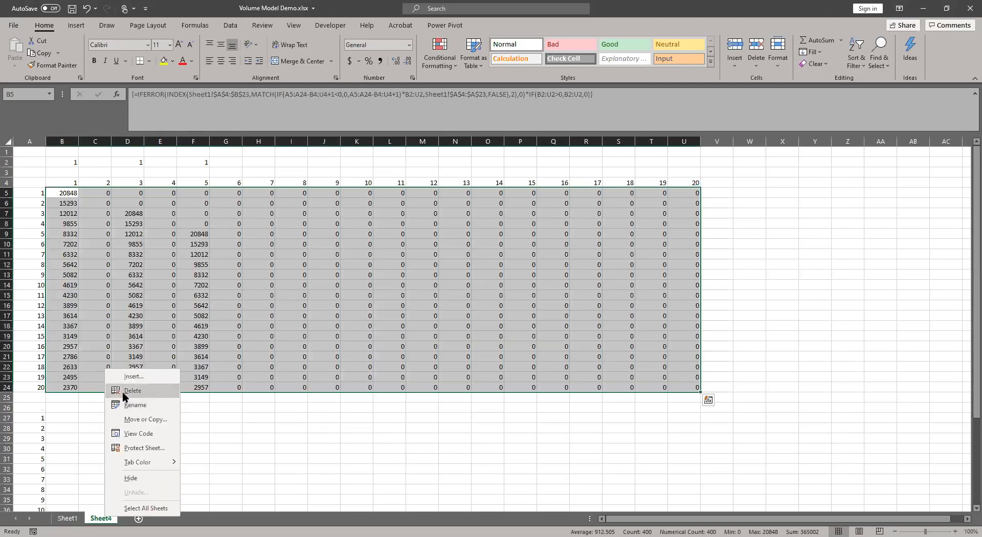
{"action": "left_click", "coordinate": [122, 392]}
{"action": "left_click", "coordinate": [473, 302]}
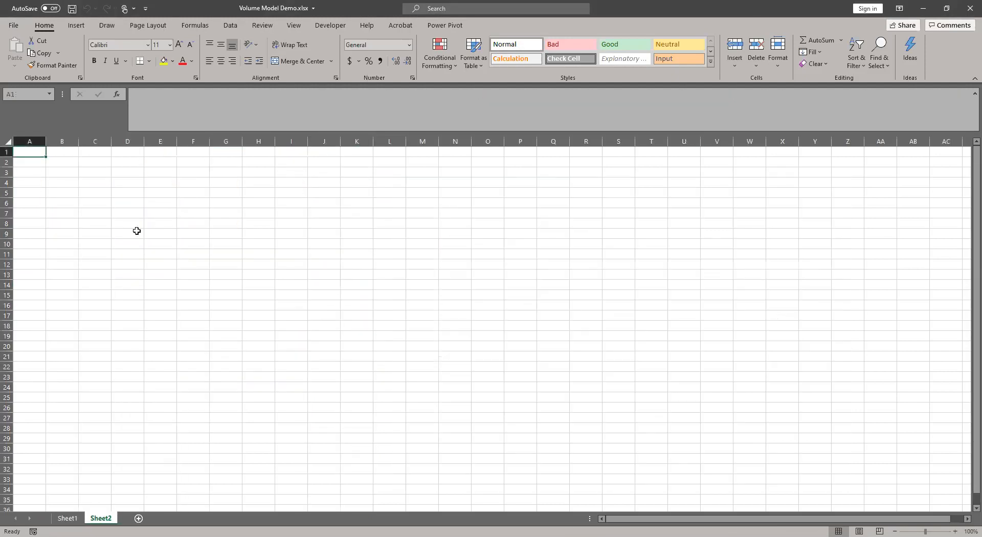
{"action": "left_click", "coordinate": [128, 231]}
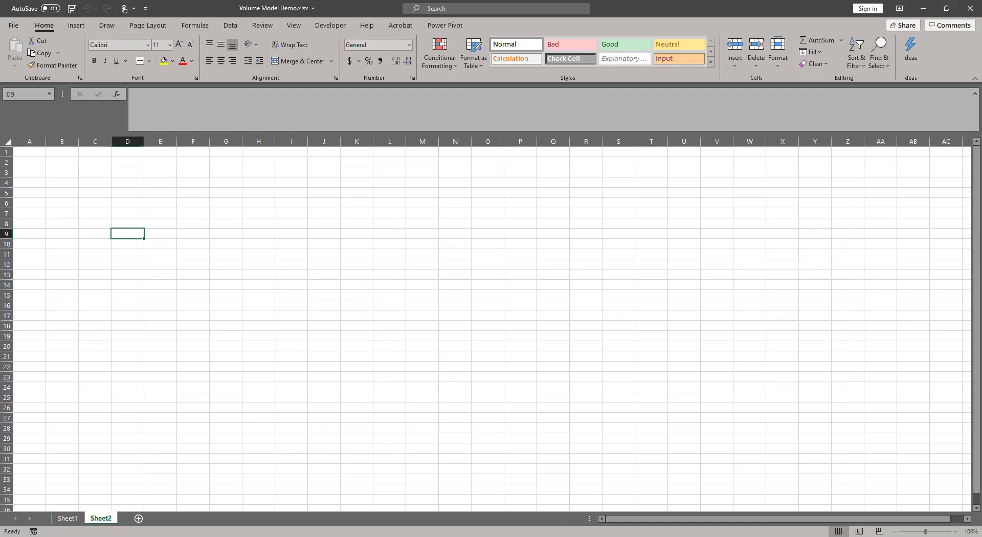
Copy the type curve's Month column with its header from Sheet1 and paste it into Sheet2 starting at A6
{"action": "left_click", "coordinate": [67, 518]}
{"action": "left_click", "coordinate": [61, 211]}
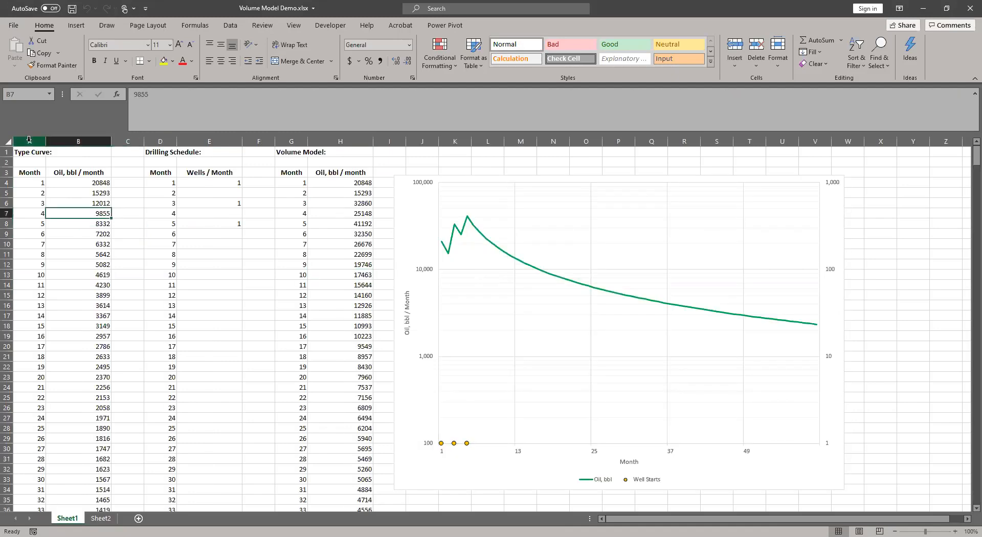
{"action": "left_click_drag", "start_coordinate": [29, 141], "coordinate": [78, 141]}
{"action": "left_click", "coordinate": [29, 193]}
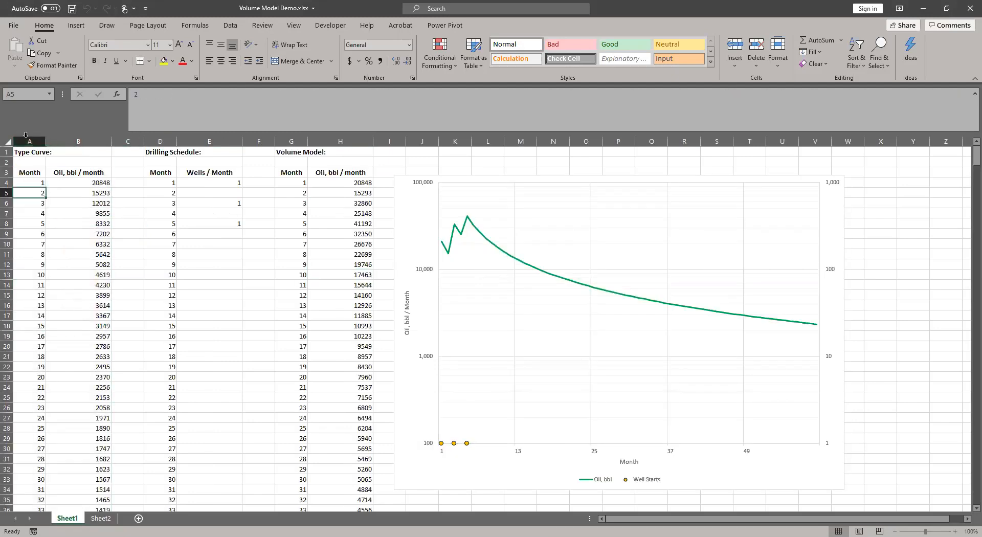
{"action": "left_click", "coordinate": [27, 174]}
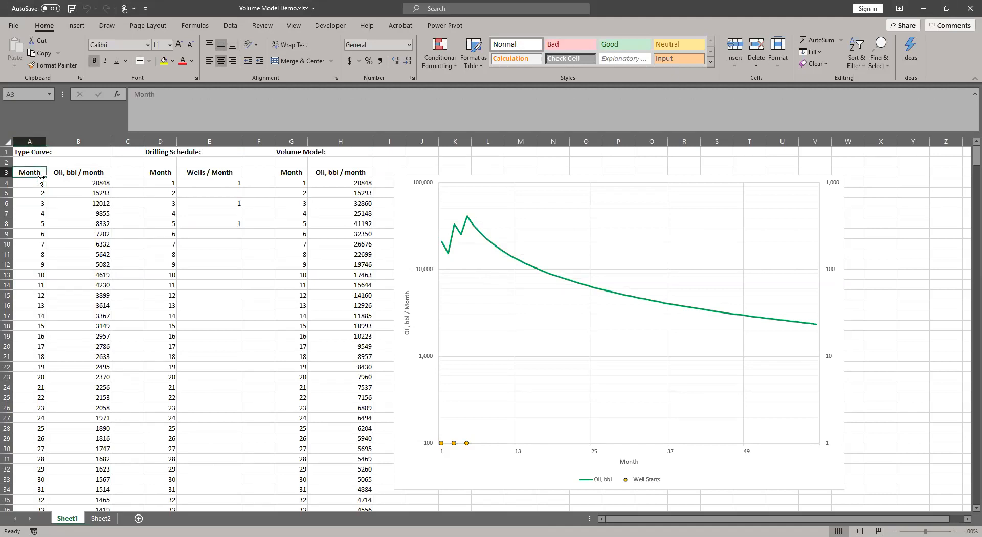
{"action": "key", "text": "ctrl+shift+Down"}
{"action": "key", "text": "ctrl+c"}
{"action": "key", "text": "ctrl+Home"}
{"action": "key", "text": "Right"}
{"action": "left_click", "coordinate": [101, 518]}
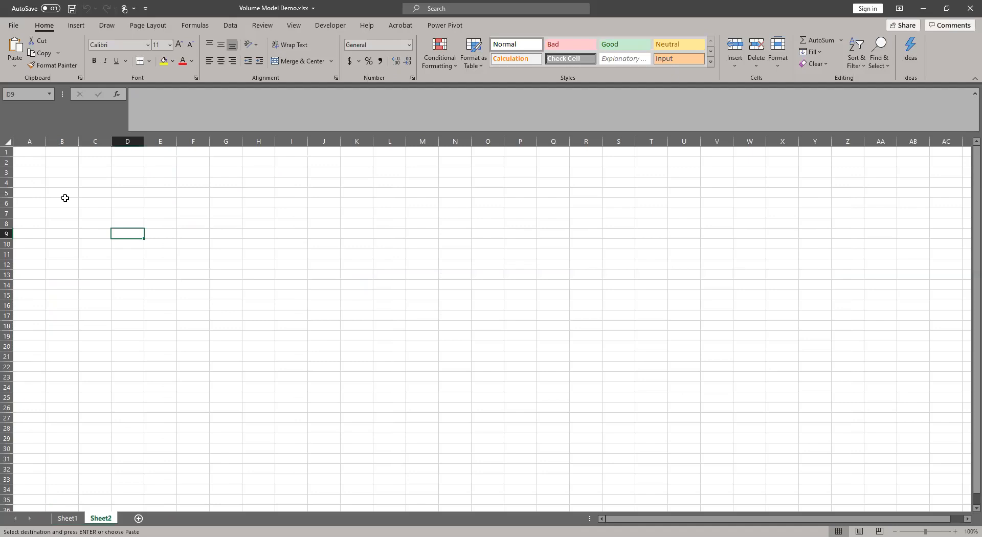
{"action": "left_click", "coordinate": [28, 203]}
{"action": "key", "text": "ctrl+v"}
Fill row 6 of Sheet2 with month numbers 1 through 12 across B6:M6
{"action": "key", "text": "Right"}
{"action": "type", "text": "1"}
{"action": "key", "text": "Return"}
{"action": "left_click", "coordinate": [76, 203]}
{"action": "left_click_drag", "start_coordinate": [78, 207], "coordinate": [438, 218]}
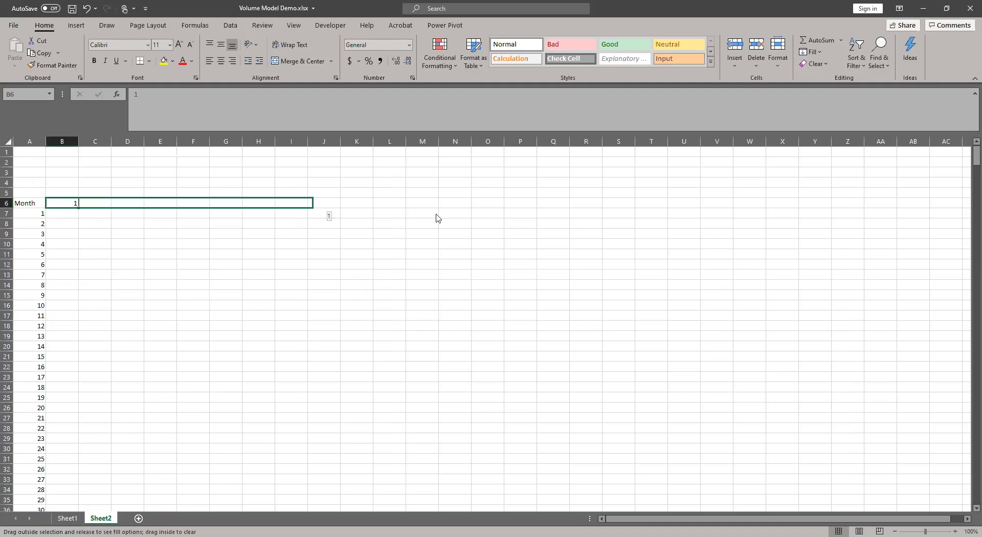
{"action": "left_click_drag", "start_coordinate": [363, 205], "coordinate": [433, 205]}
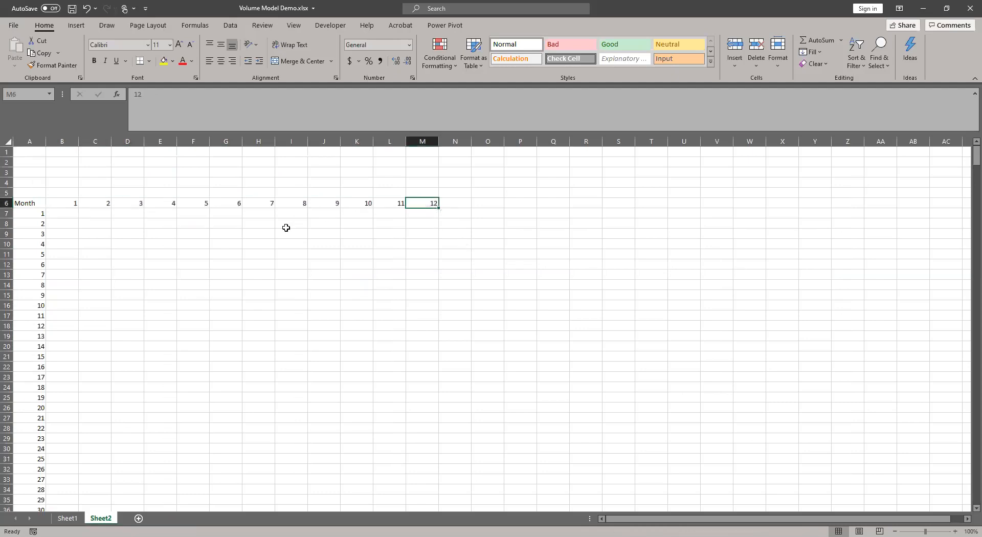
Clear every month after 12 from column A, from A19 downward
{"action": "left_click", "coordinate": [25, 294]}
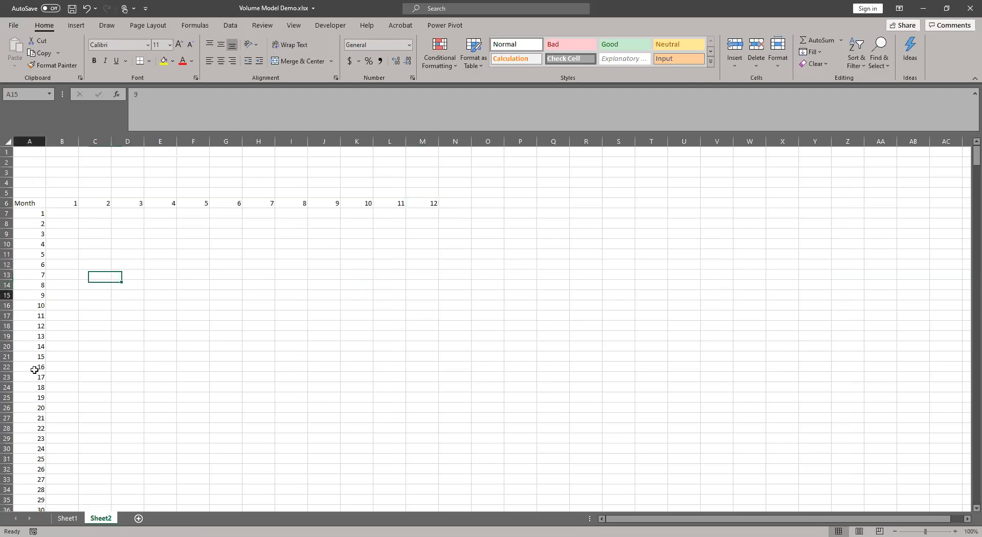
{"action": "left_click", "coordinate": [43, 336]}
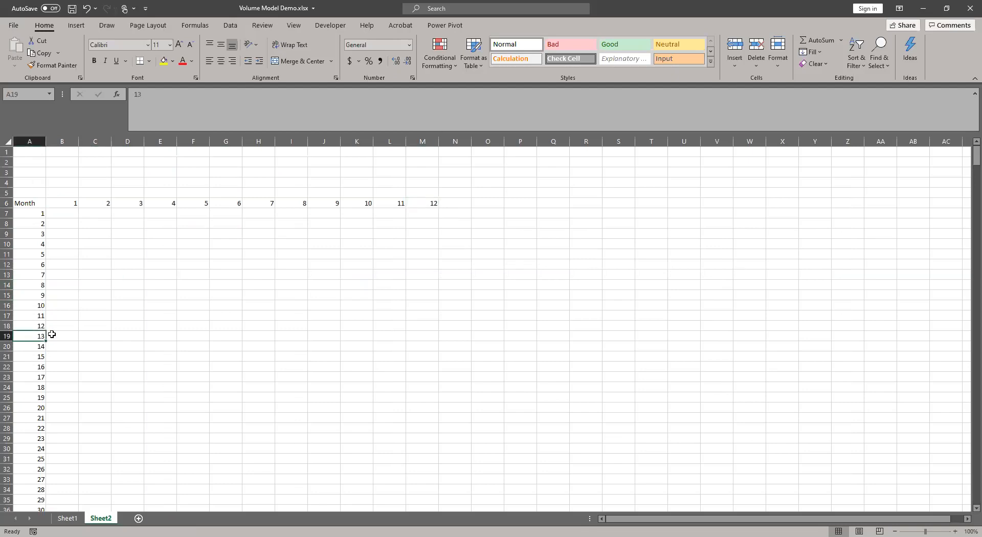
{"action": "key", "text": "ctrl+z"}
{"action": "left_click", "coordinate": [97, 296]}
{"action": "left_click", "coordinate": [101, 314]}
{"action": "left_click", "coordinate": [98, 184]}
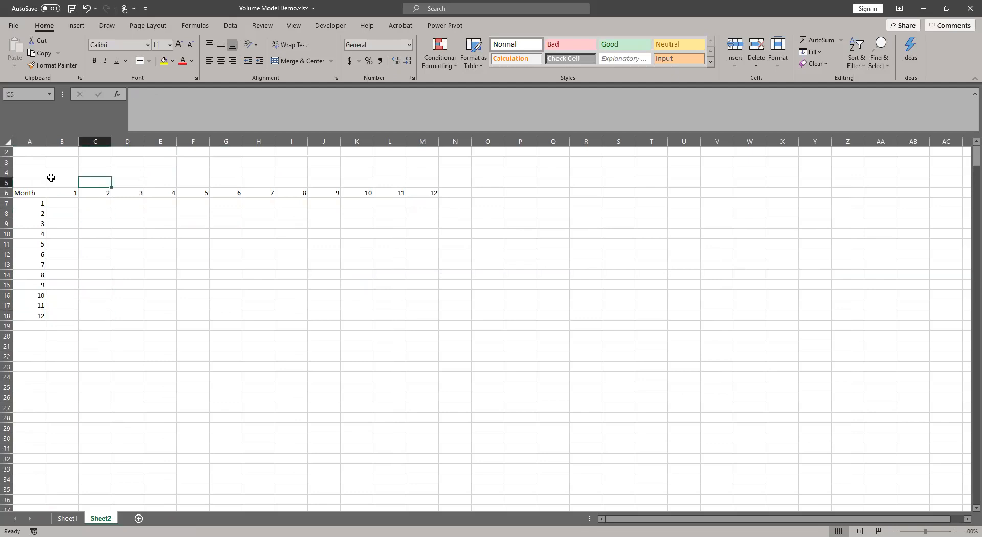
Enter 1 well start in B4, D4 and F4, above months 1, 3 and 5
{"action": "left_click", "coordinate": [57, 172]}
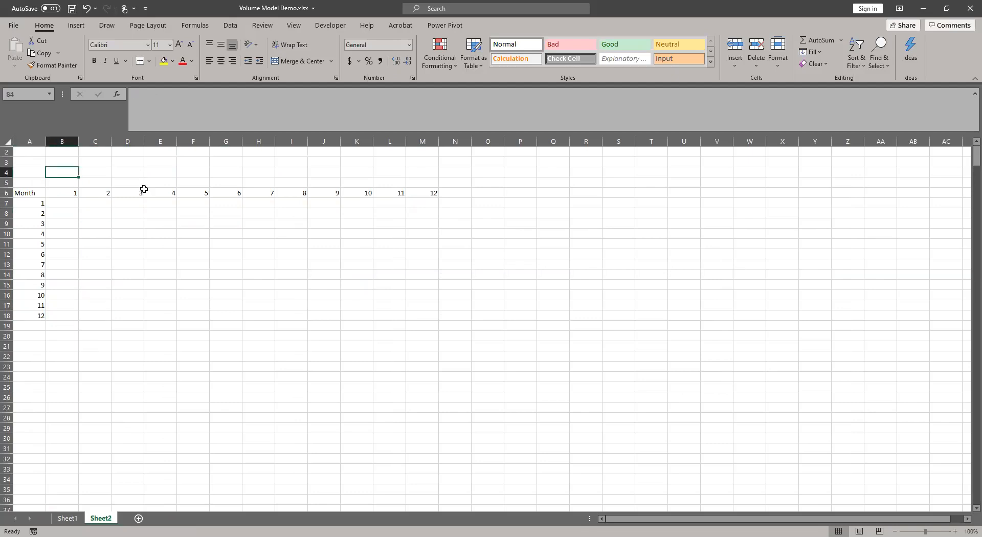
{"action": "type", "text": "1"}
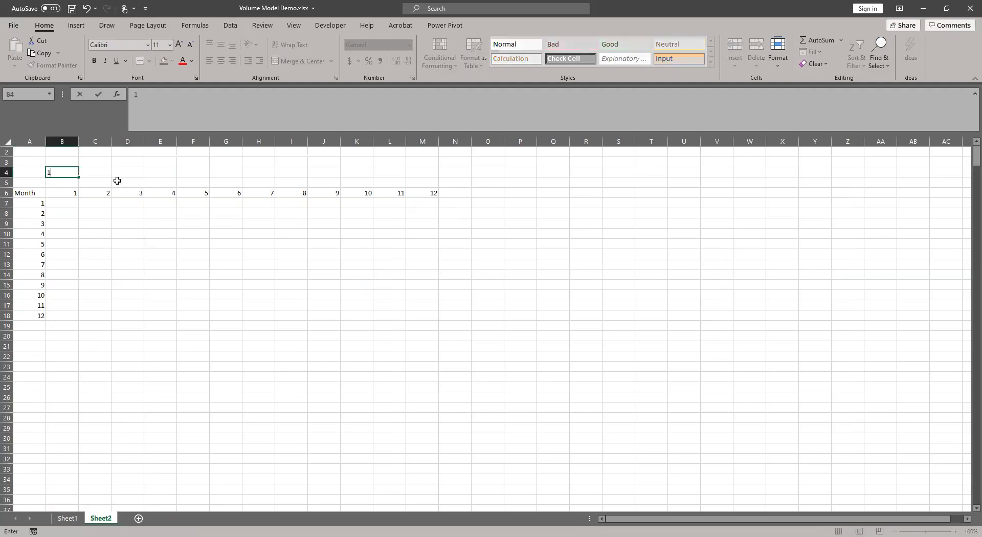
{"action": "key", "text": "Tab"}
{"action": "key", "text": "Tab"}
{"action": "type", "text": "1"}
{"action": "key", "text": "Tab"}
{"action": "key", "text": "Tab"}
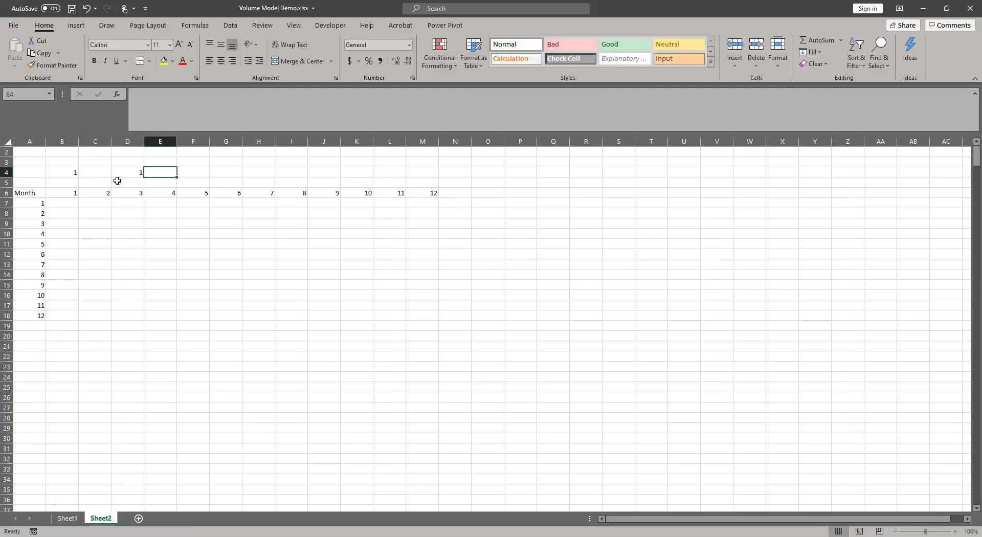
{"action": "type", "text": "1"}
{"action": "left_click", "coordinate": [239, 291]}
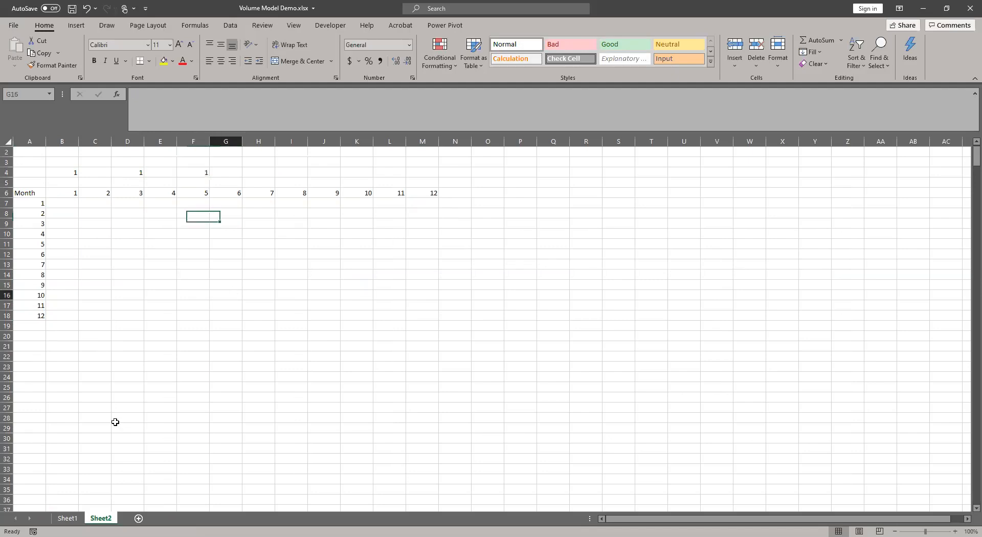
Copy the first 12 months of type curve oil volumes from Sheet1 into Sheet2 starting at B7
{"action": "key", "text": "ctrl+Page_Up"}
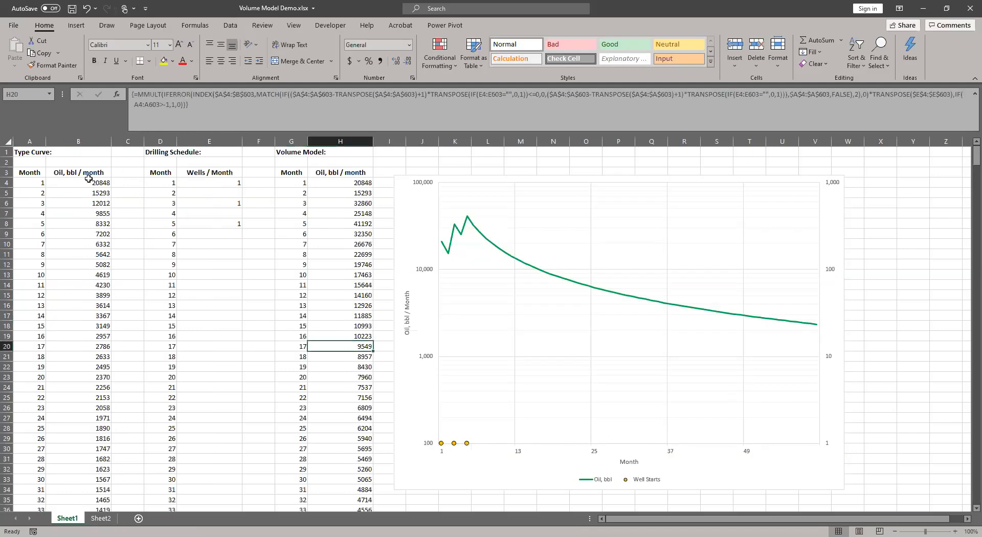
{"action": "left_click_drag", "start_coordinate": [84, 179], "coordinate": [78, 291]}
{"action": "key", "text": "ctrl+c"}
{"action": "left_click", "coordinate": [99, 518]}
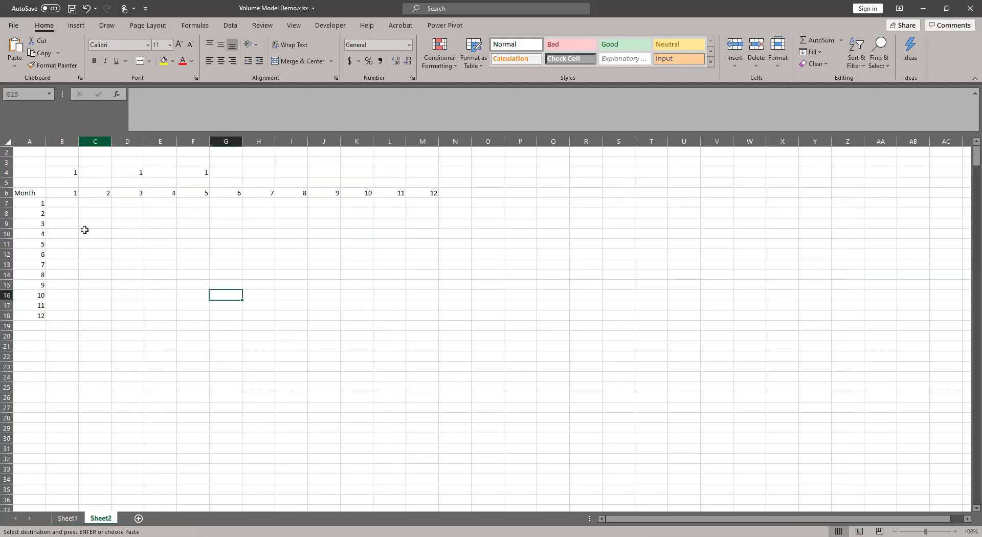
{"action": "left_click", "coordinate": [52, 200]}
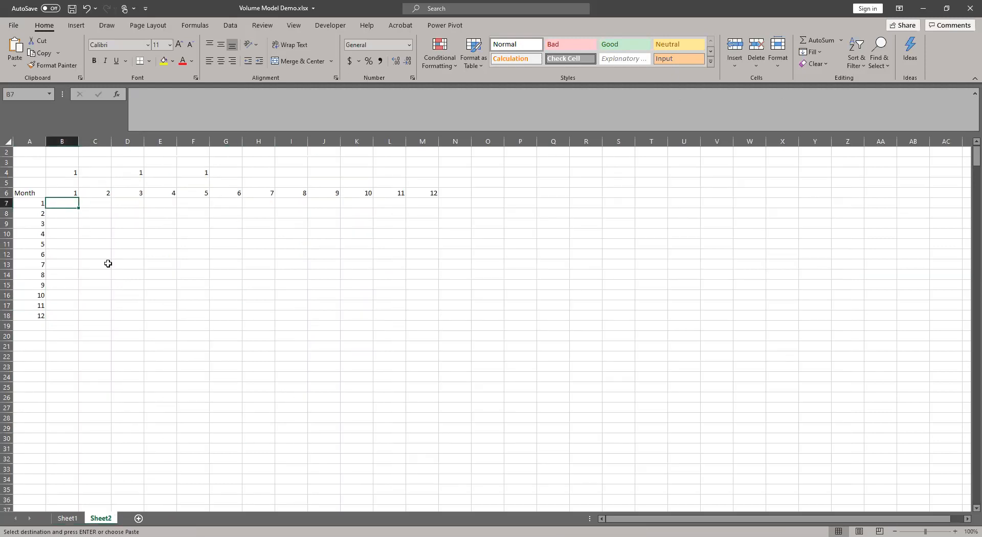
{"action": "key", "text": "ctrl+v"}
{"action": "left_click", "coordinate": [189, 262]}
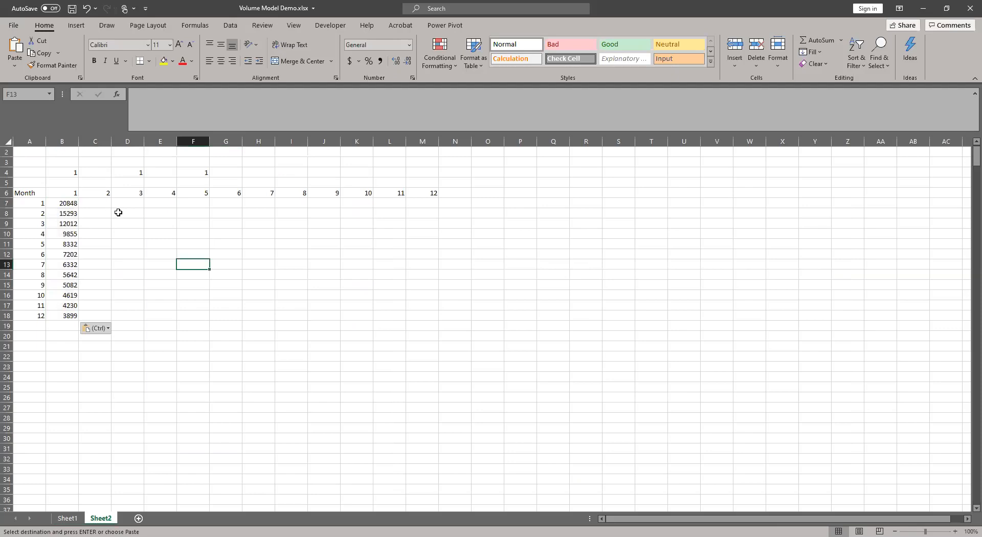
Paste the same 12-month oil curve at D9 for the month 3 well and as values at F11 for the month 5 well
{"action": "left_click_drag", "start_coordinate": [60, 227], "coordinate": [130, 224]}
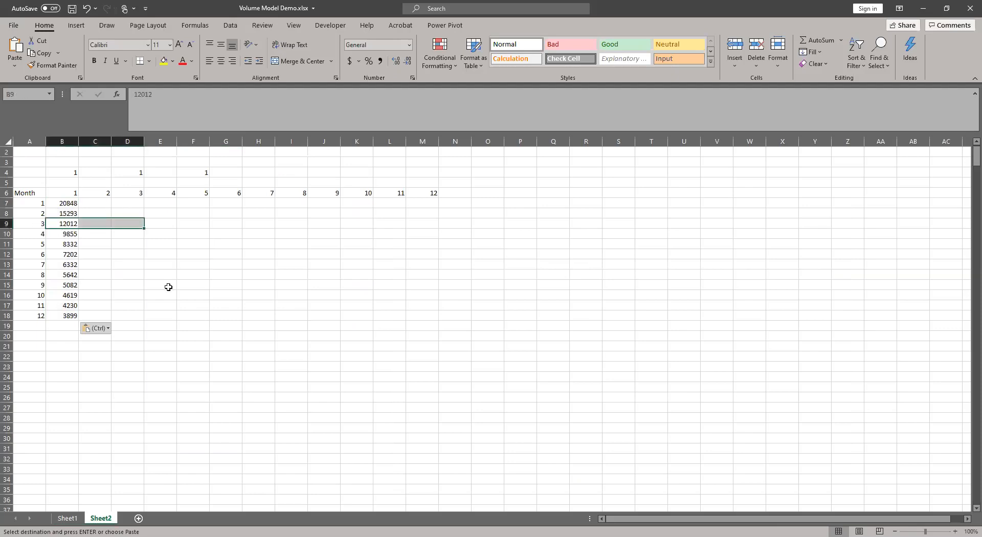
{"action": "left_click", "coordinate": [127, 224]}
{"action": "key", "text": "ctrl+v"}
{"action": "left_click", "coordinate": [188, 242]}
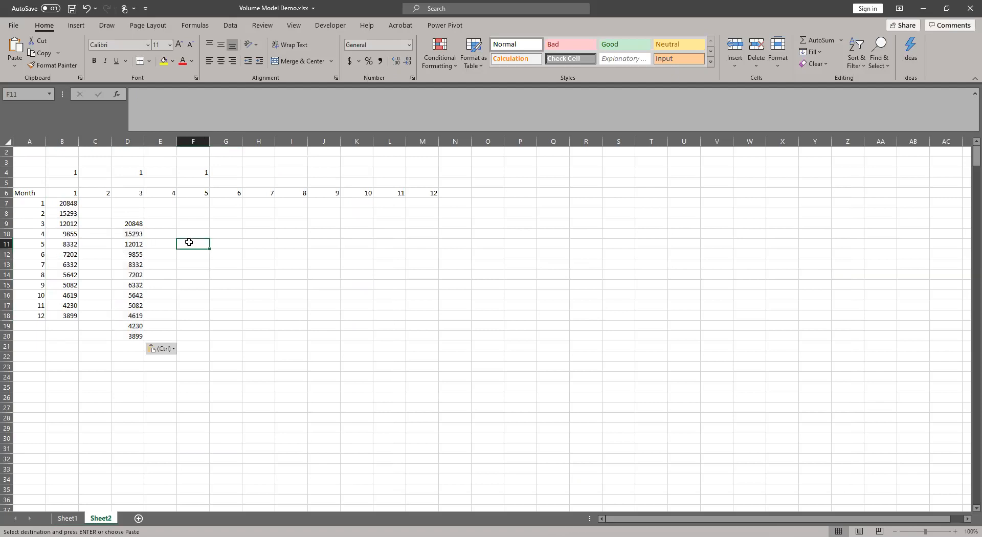
{"action": "right_click", "coordinate": [189, 242]}
{"action": "left_click", "coordinate": [229, 295]}
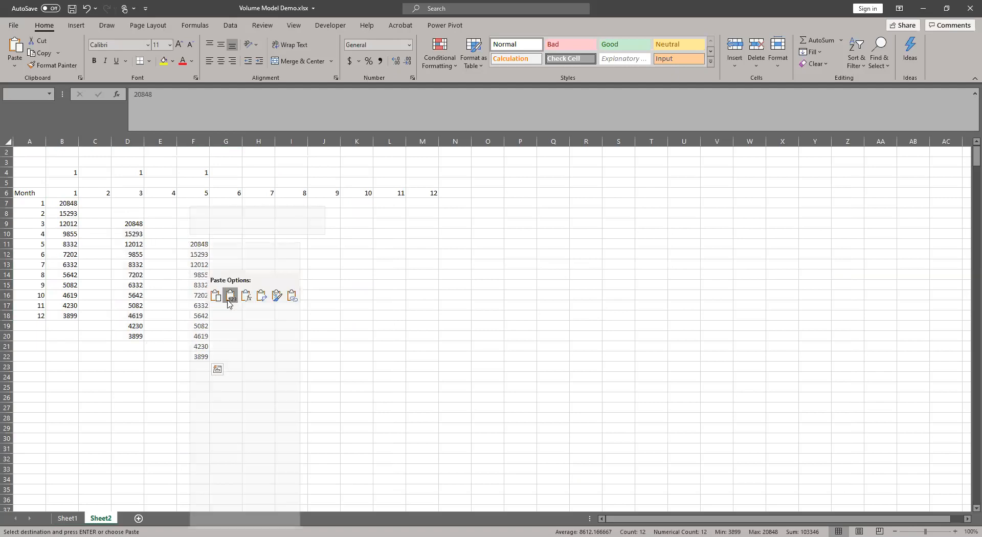
Insert two columns before the Month column, enter =SUM(D7:O7) in A7 and fill it down to A18
{"action": "left_click", "coordinate": [160, 274]}
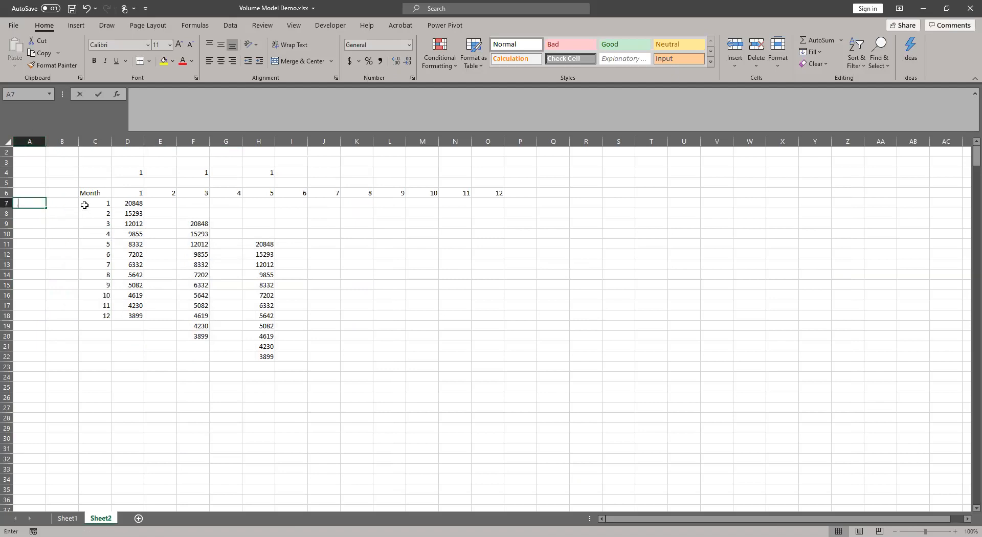
{"action": "type", "text": "=SUM("}
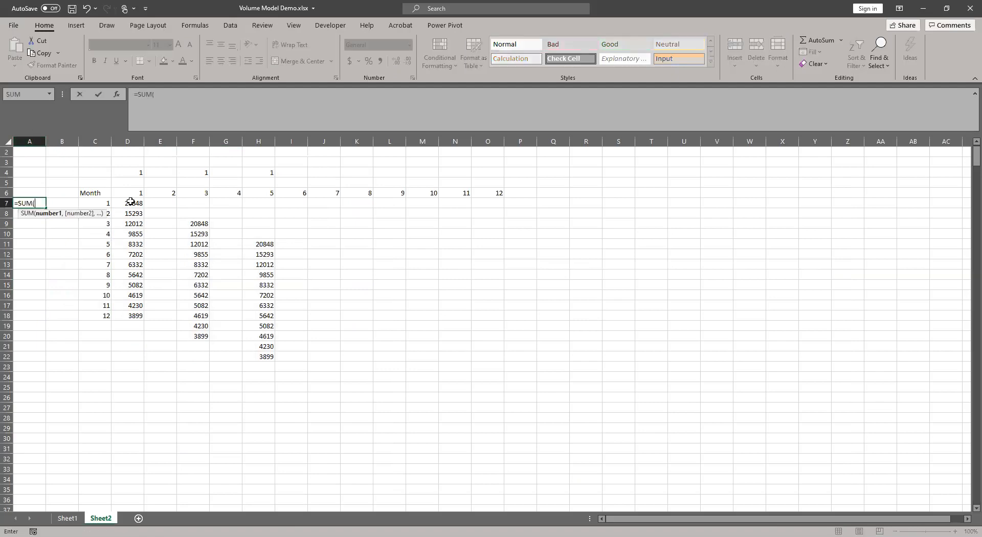
{"action": "left_click", "coordinate": [131, 203]}
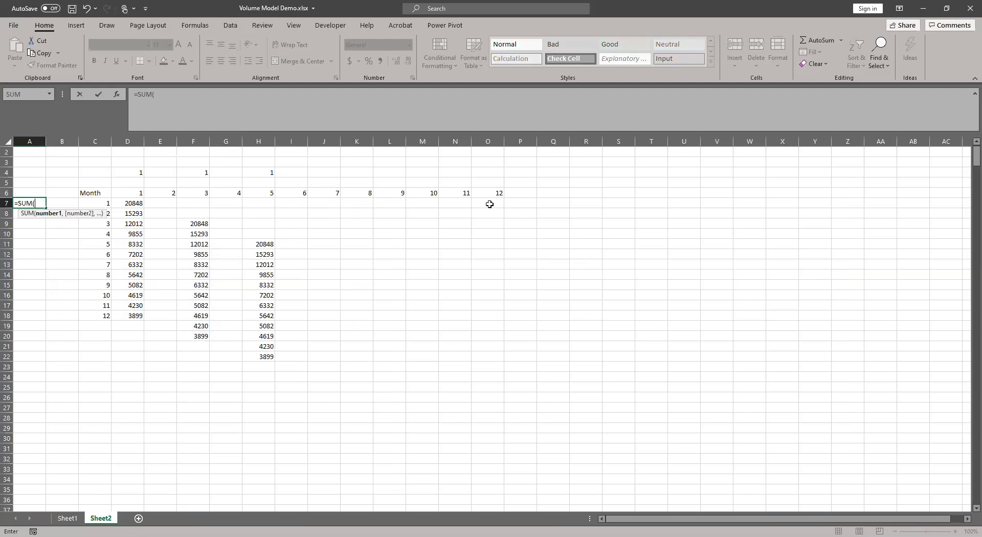
{"action": "key", "text": "Return"}
{"action": "left_click", "coordinate": [30, 202]}
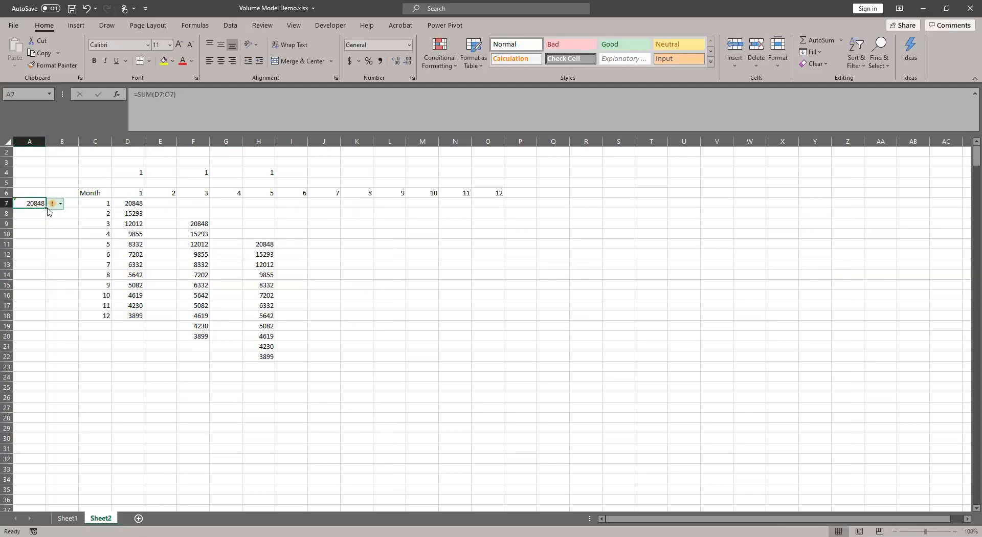
{"action": "left_click_drag", "start_coordinate": [46, 213], "coordinate": [46, 326]}
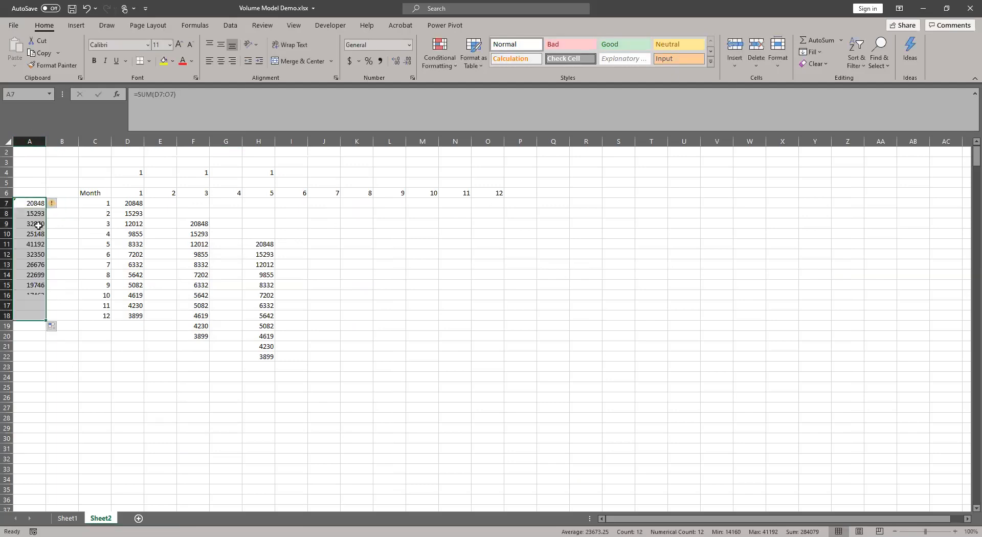
Examine the staggered well curves on Sheet2 and compare the row sums in column A with the volume model's oil column on Sheet1
{"action": "left_click_drag", "start_coordinate": [134, 204], "coordinate": [428, 352]}
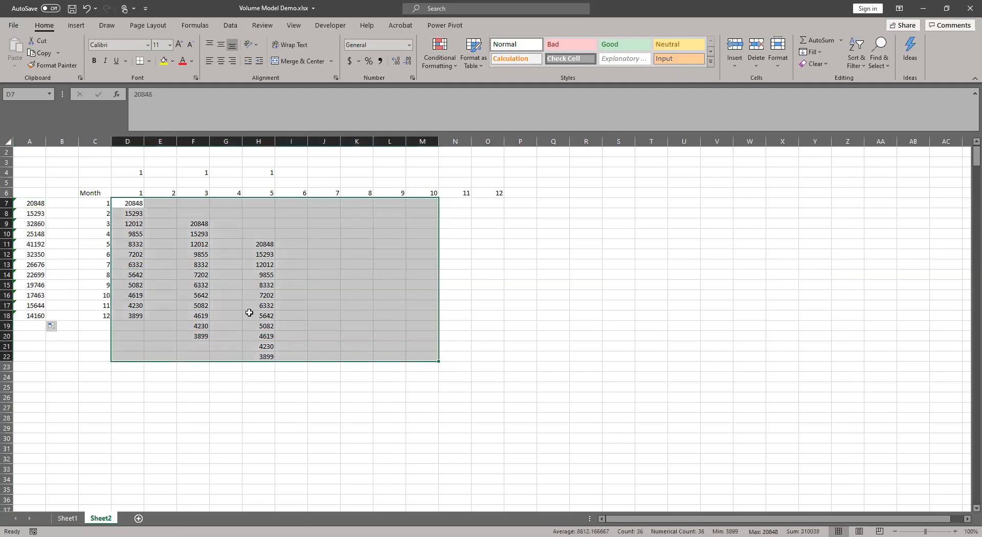
{"action": "left_click", "coordinate": [251, 313]}
{"action": "left_click", "coordinate": [282, 243]}
{"action": "left_click_drag", "start_coordinate": [153, 215], "coordinate": [276, 317]}
{"action": "left_click", "coordinate": [221, 259]}
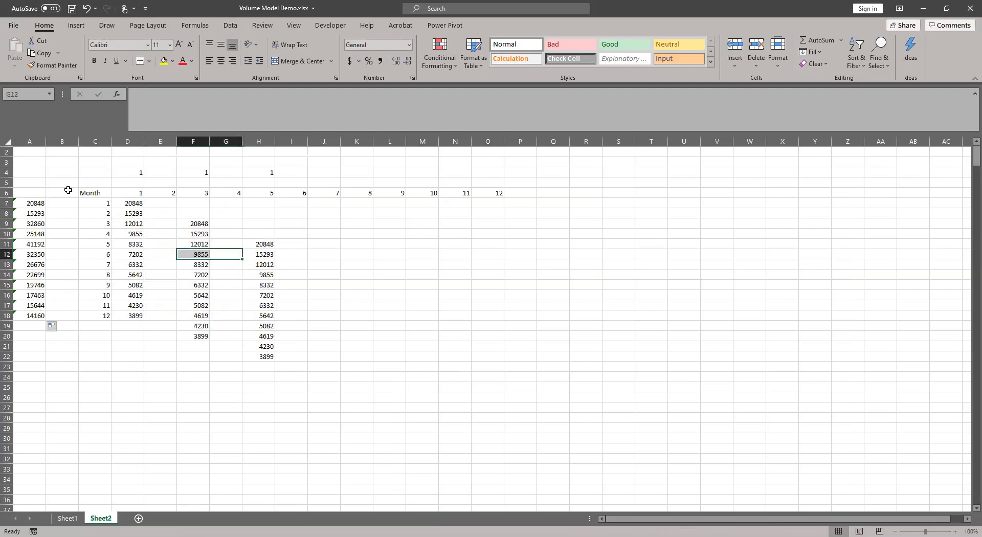
{"action": "left_click", "coordinate": [193, 316]}
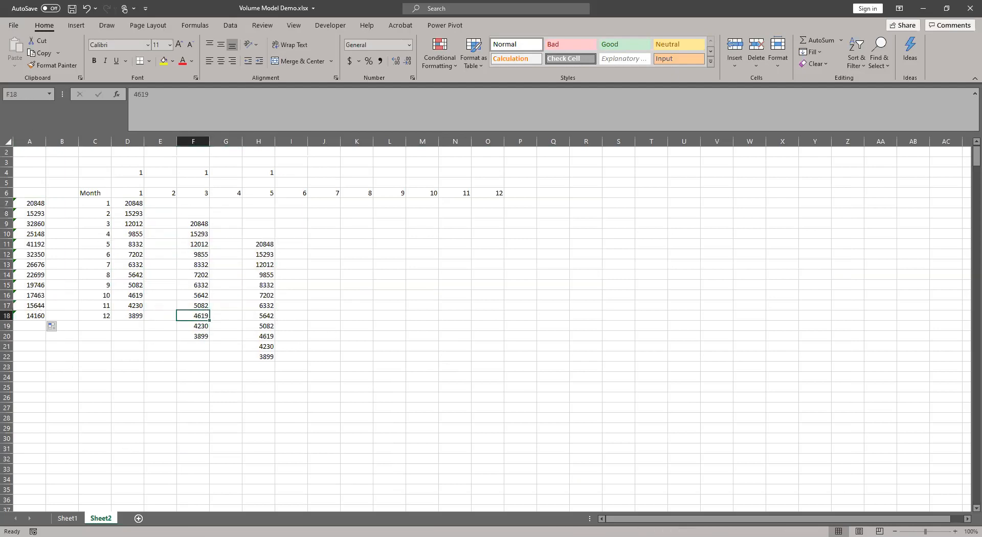
{"action": "left_click", "coordinate": [67, 518]}
{"action": "left_click", "coordinate": [366, 184]}
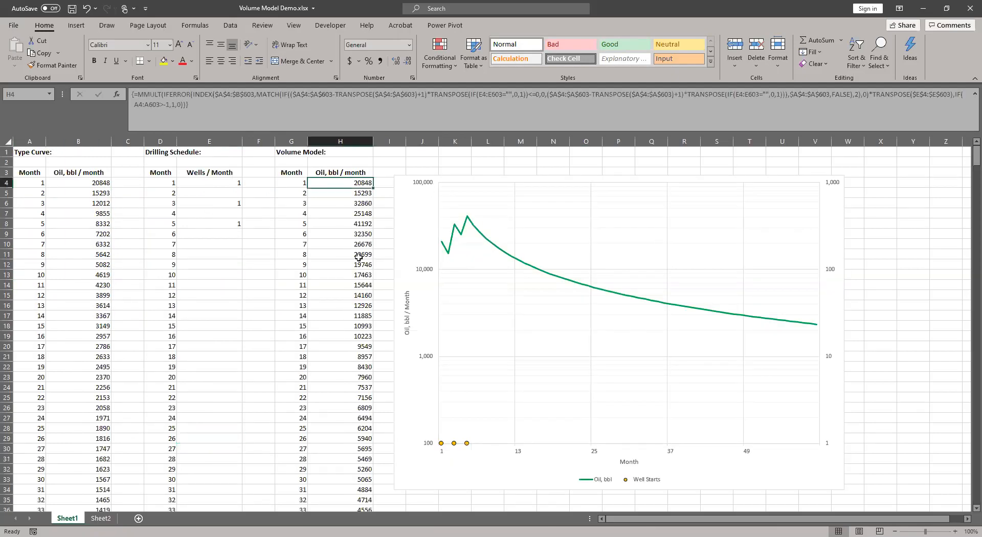
{"action": "left_click_drag", "start_coordinate": [359, 257], "coordinate": [365, 295]}
{"action": "left_click", "coordinate": [100, 518]}
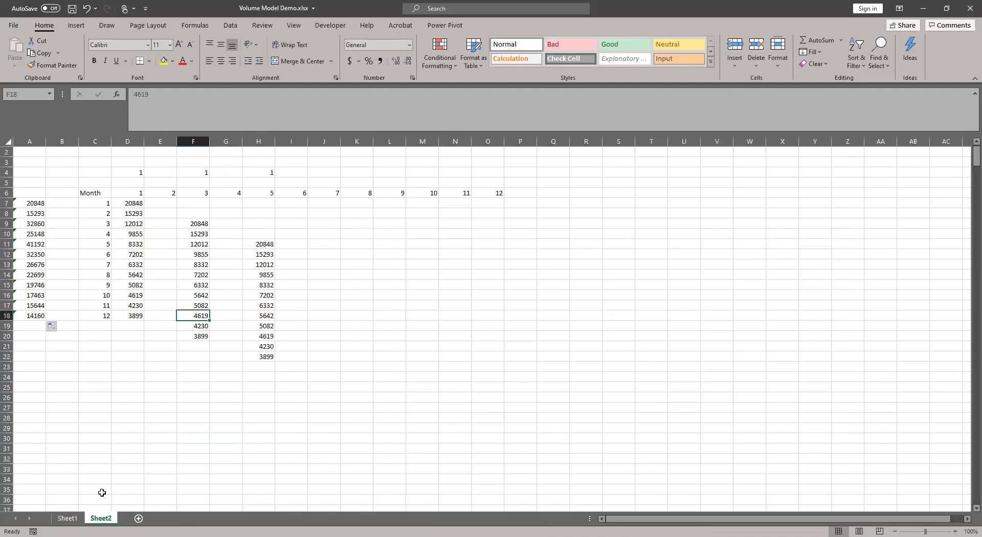
{"action": "left_click_drag", "start_coordinate": [172, 206], "coordinate": [491, 276]}
{"action": "left_click", "coordinate": [300, 255]}
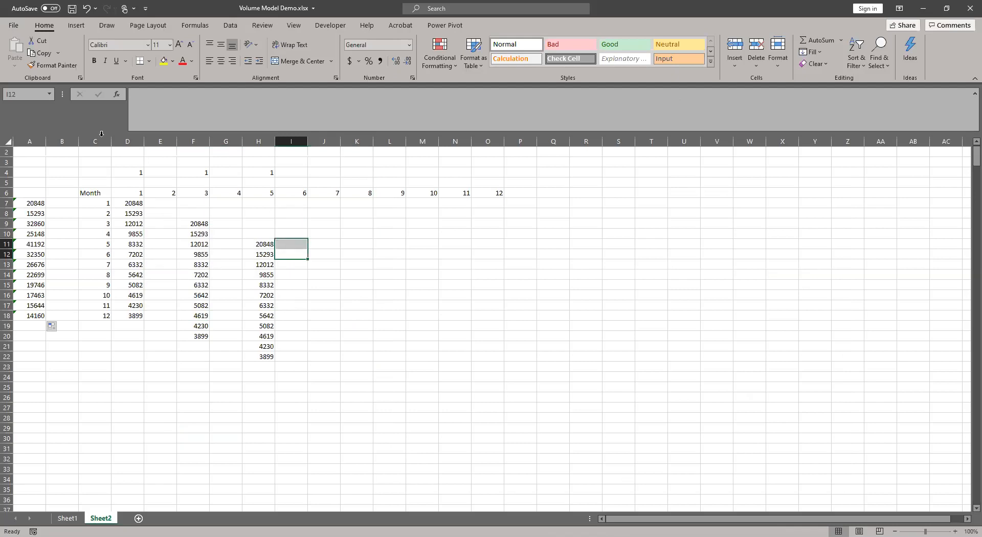
Remove the two inserted columns holding the row sums from Sheet2
{"action": "left_click", "coordinate": [59, 140]}
{"action": "left_click", "coordinate": [184, 252]}
{"action": "key", "text": "ctrl+z"}
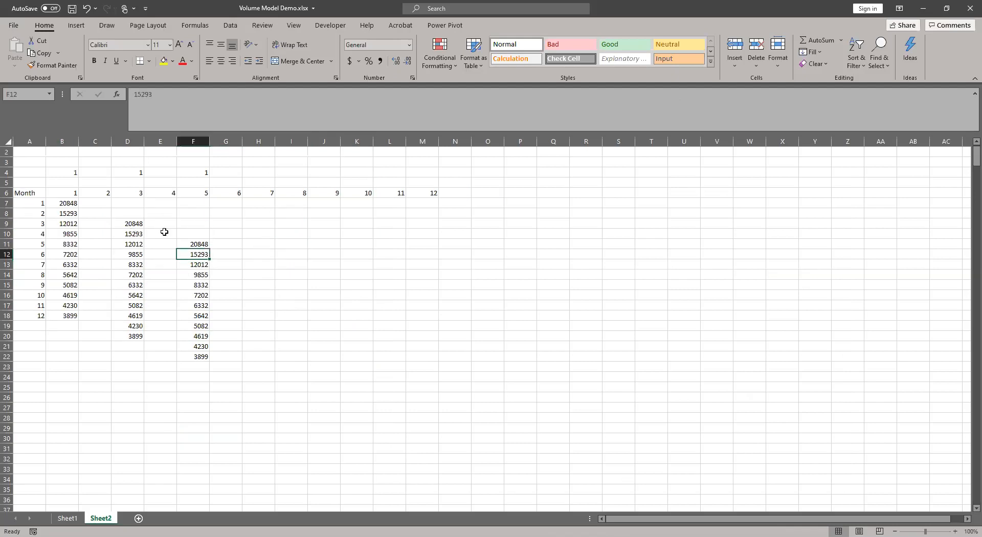
Clear the staggered oil curves from B7:M24 on Sheet2
{"action": "left_click_drag", "start_coordinate": [62, 203], "coordinate": [416, 372]}
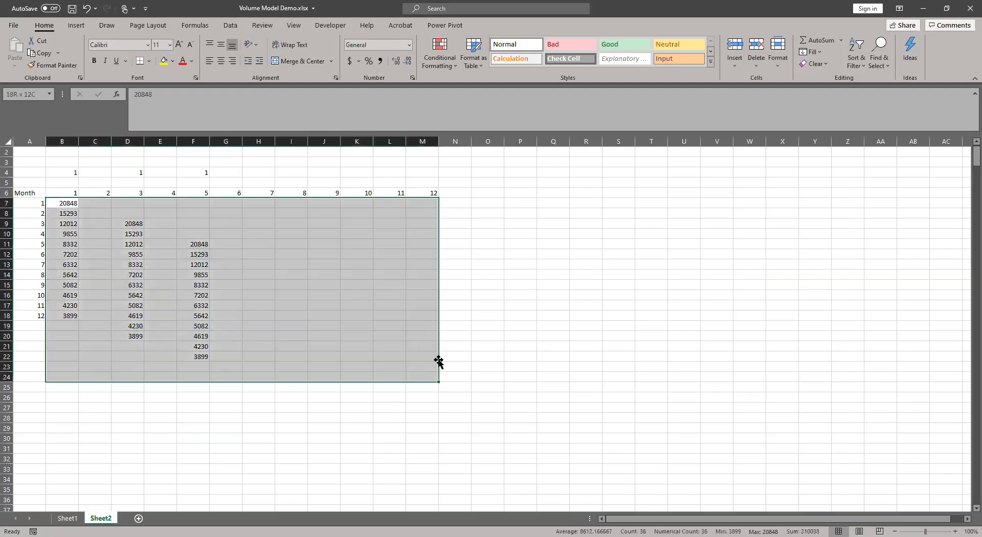
{"action": "key", "text": "Delete"}
{"action": "left_click", "coordinate": [210, 308]}
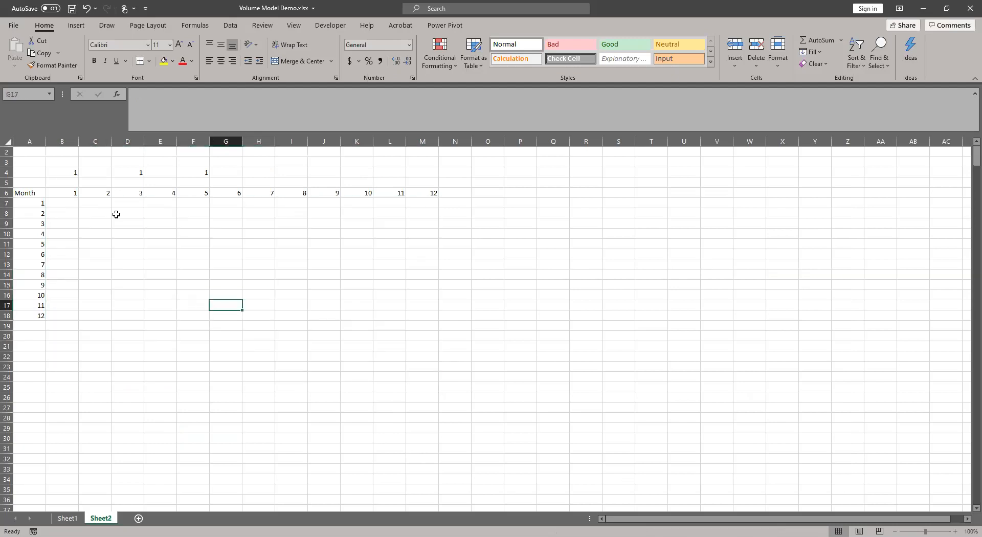
{"action": "left_click", "coordinate": [63, 204]}
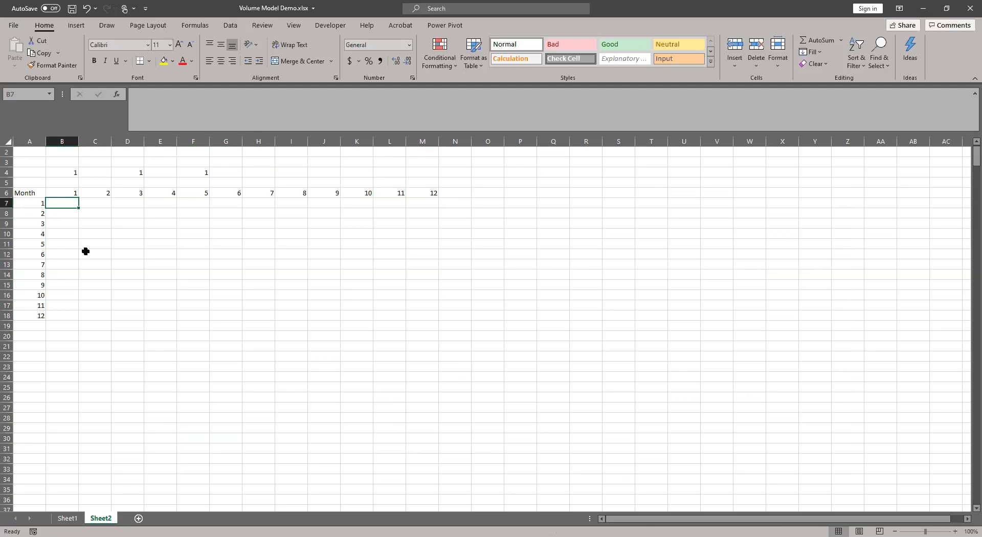
Copy the month numbers in A7:A18 and paste them at B7, D9 and F11 for the month 1, 3 and 5 wells
{"action": "left_click_drag", "start_coordinate": [41, 206], "coordinate": [35, 318]}
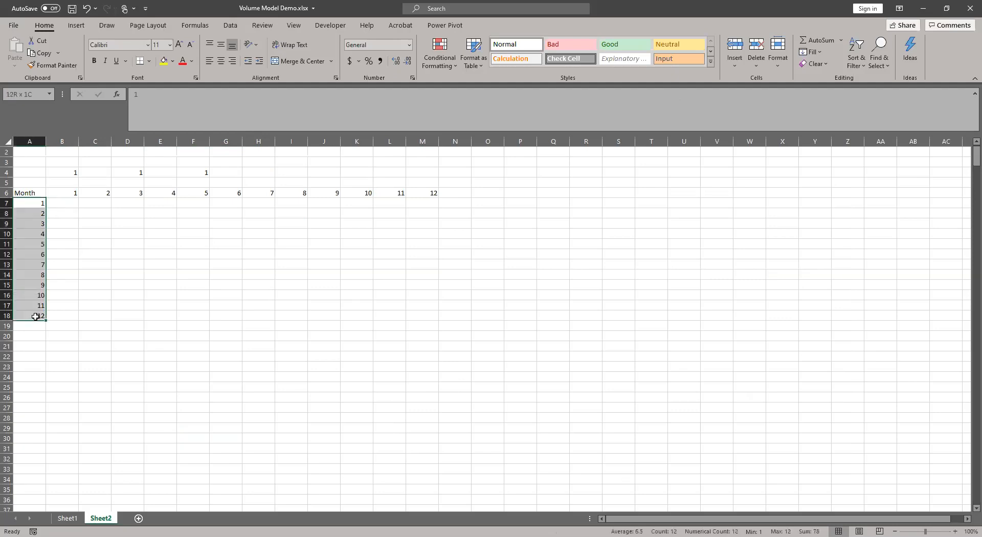
{"action": "key", "text": "ctrl+c"}
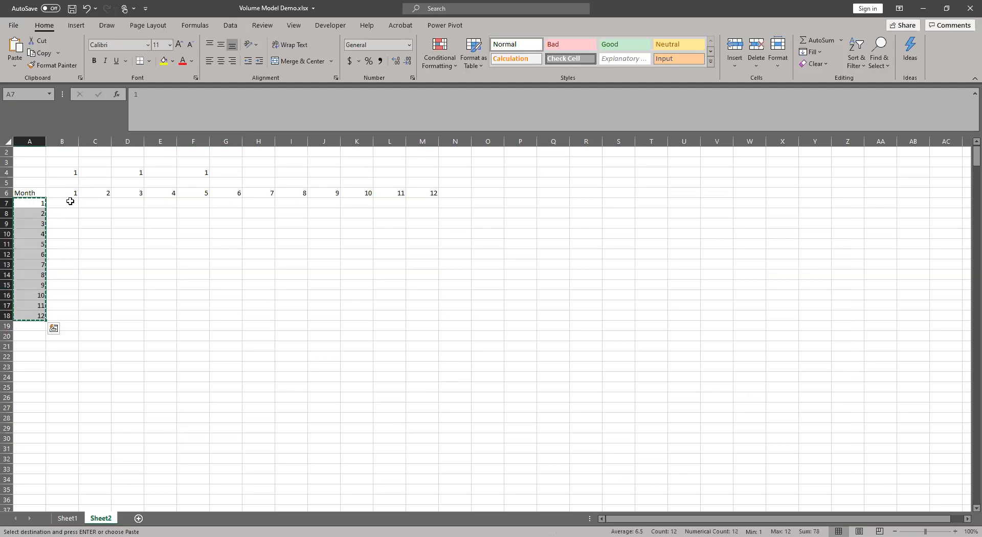
{"action": "left_click", "coordinate": [70, 202]}
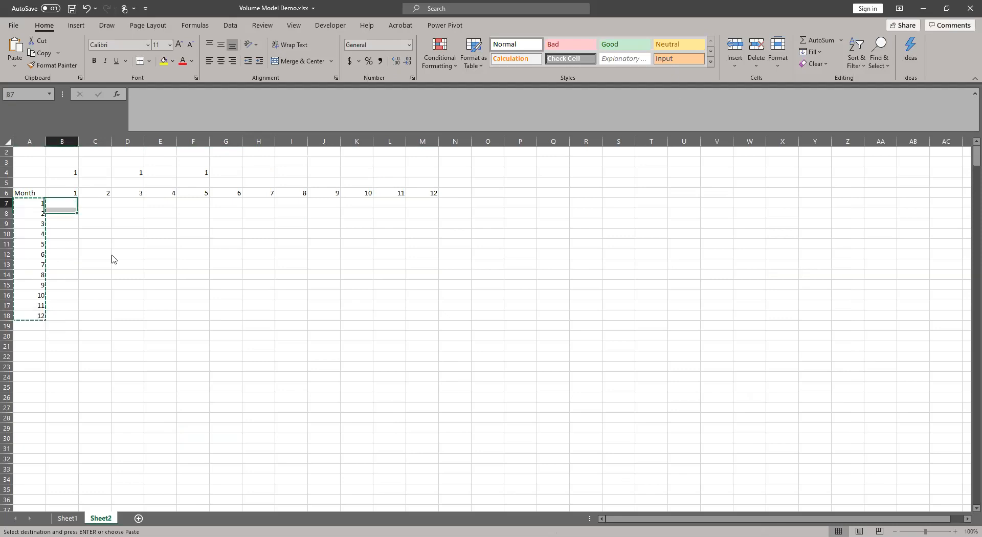
{"action": "key", "text": "ctrl+v"}
{"action": "left_click", "coordinate": [184, 226]}
{"action": "left_click", "coordinate": [122, 221]}
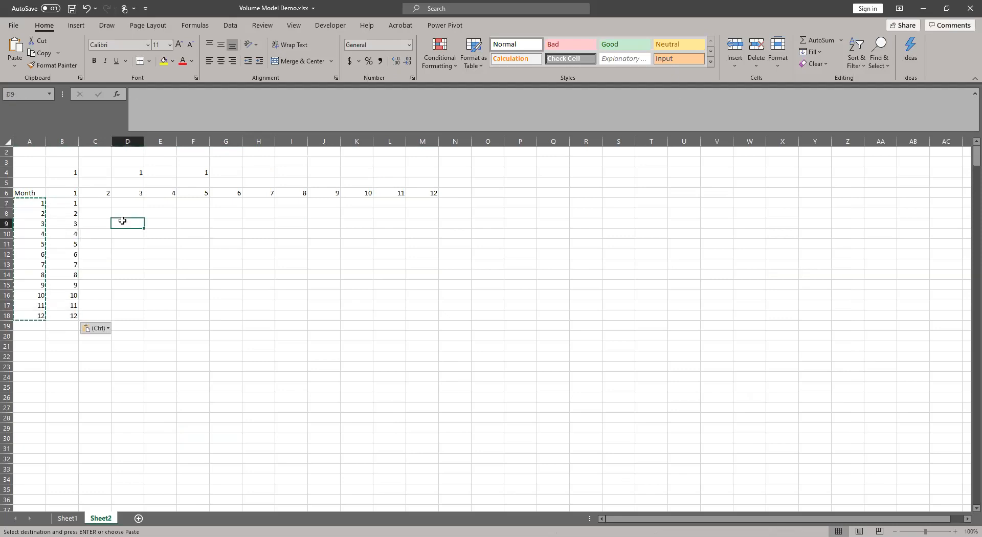
{"action": "key", "text": "ctrl+v"}
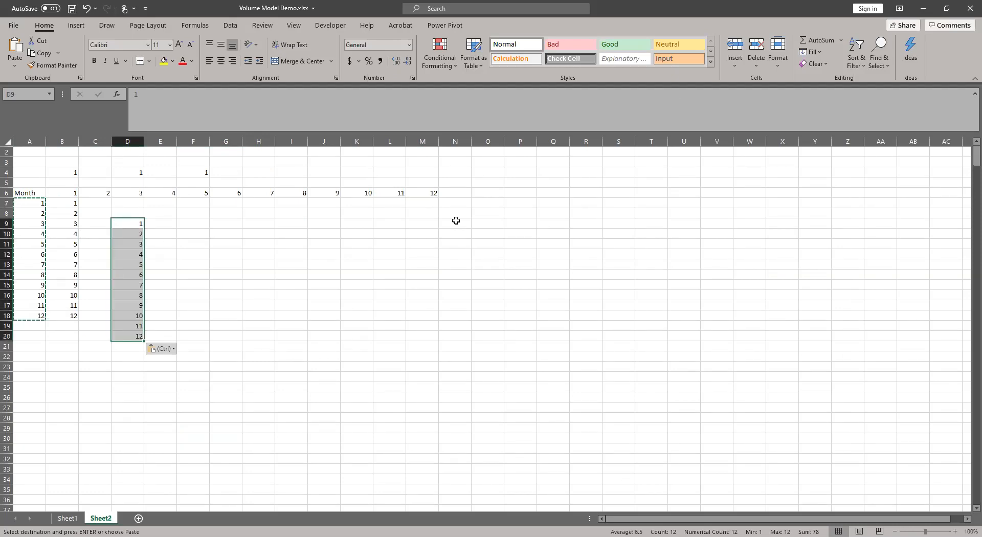
{"action": "key", "text": "Right"}
{"action": "key", "text": "Right"}
{"action": "key", "text": "Down"}
{"action": "key", "text": "Down"}
{"action": "key", "text": "ctrl+v"}
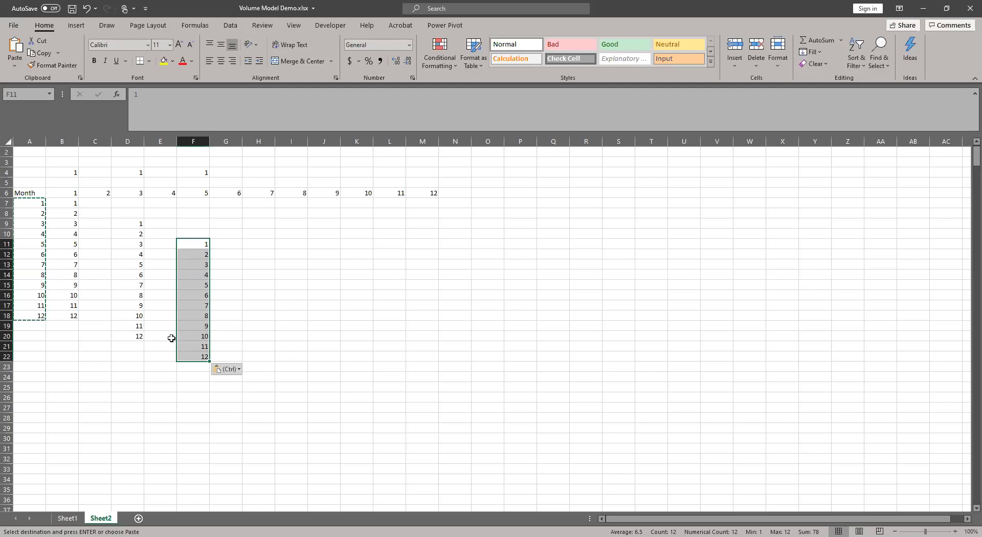
Clear the pasted month numbers from B7:H24
{"action": "left_click", "coordinate": [67, 203]}
{"action": "left_click", "coordinate": [246, 373], "text": "shift"}
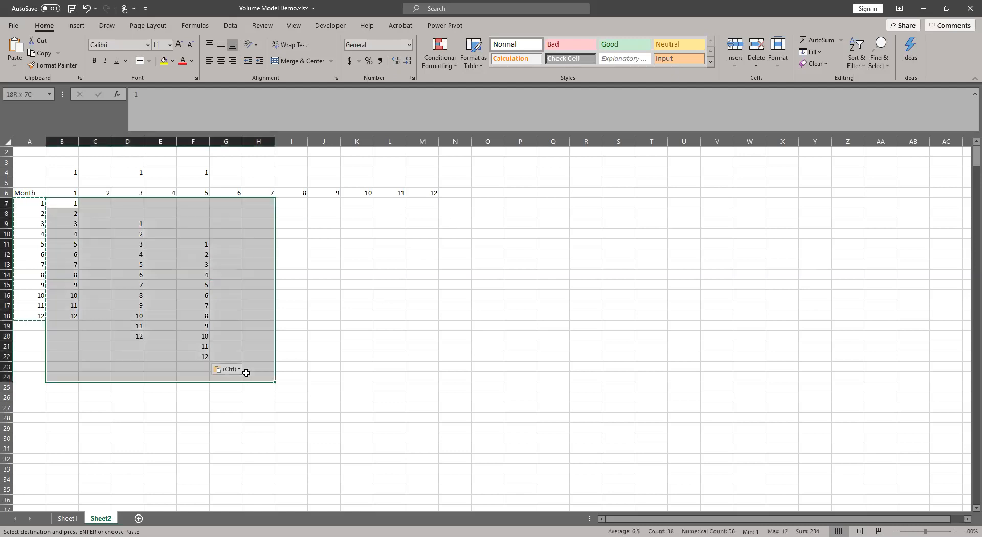
{"action": "key", "text": "Delete"}
Enter the formula =$A7-B$6+1 in B7 to calculate the well's production month
{"action": "left_click", "coordinate": [53, 199]}
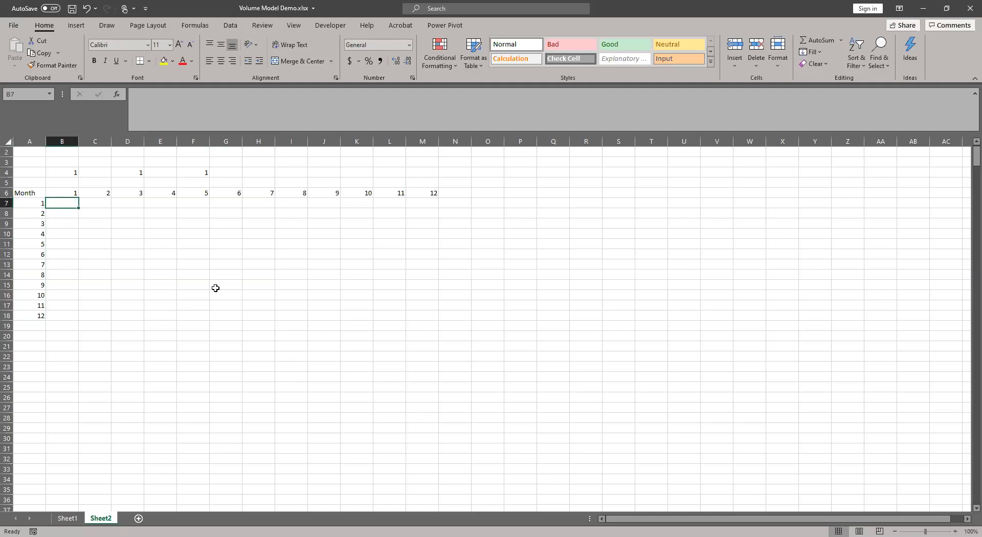
{"action": "type", "text": "="}
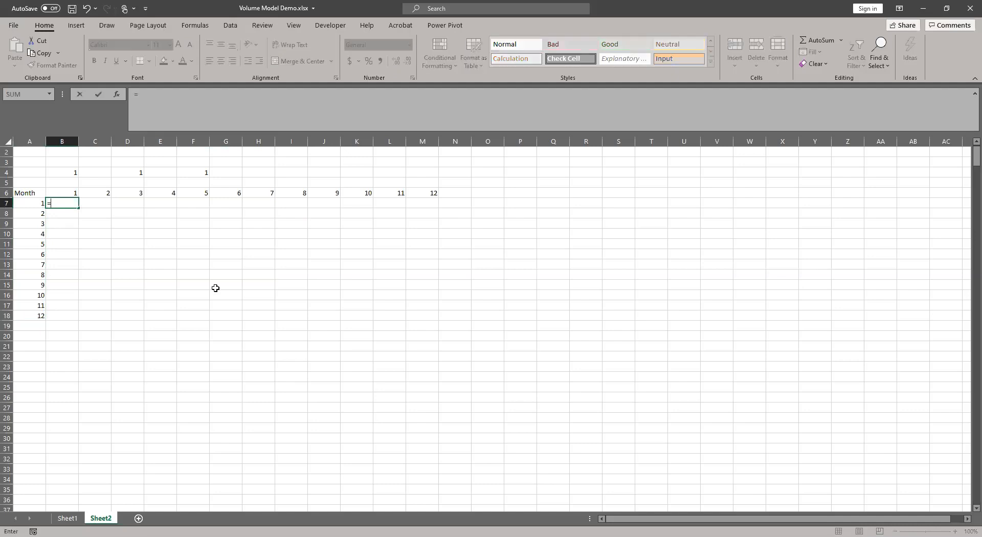
{"action": "key", "text": "Left"}
{"action": "key", "text": "F4"}
{"action": "key", "text": "F4"}
{"action": "key", "text": "F4"}
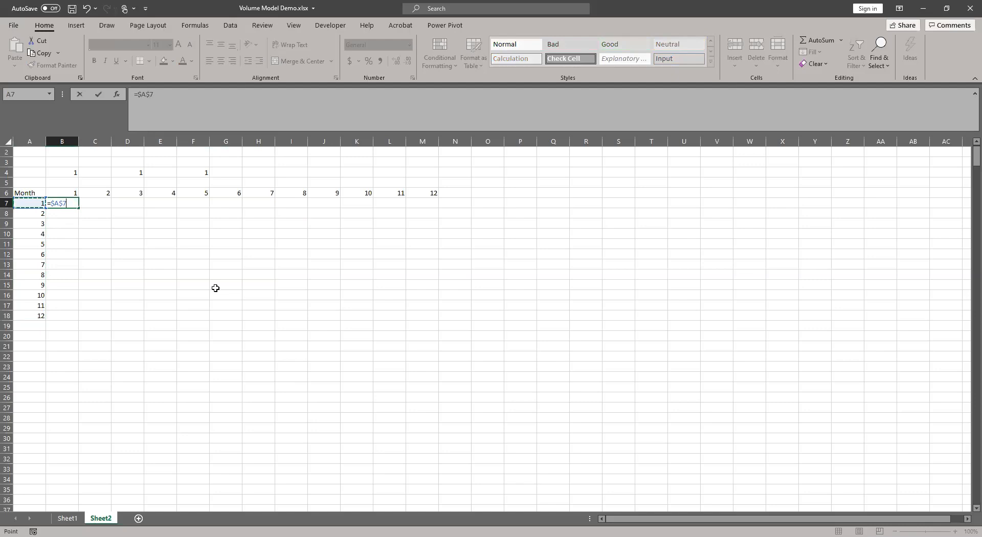
{"action": "type", "text": "-"}
{"action": "key", "text": "Up"}
{"action": "key", "text": "F4"}
{"action": "key", "text": "F4"}
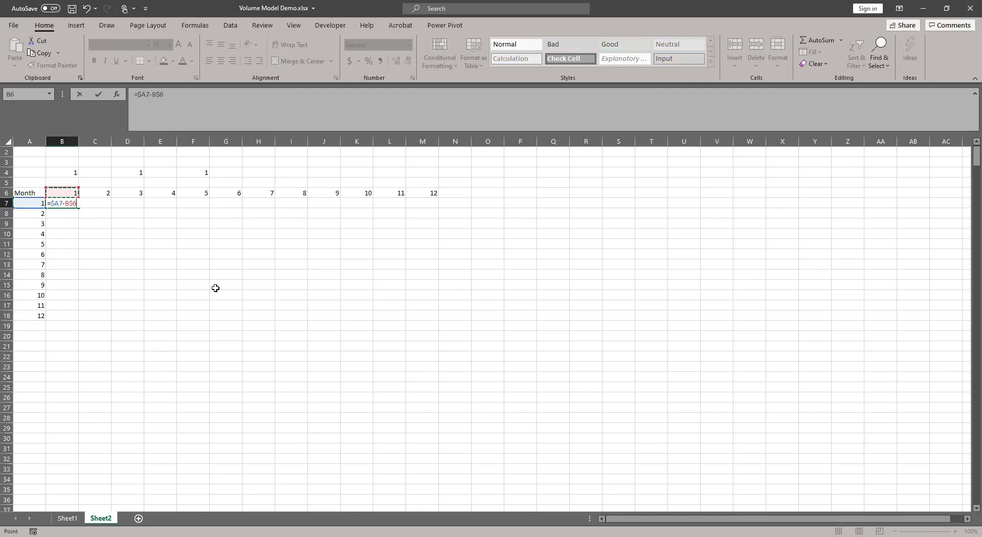
{"action": "type", "text": "+1"}
{"action": "key", "text": "Return"}
Fill the B7 formula across to M7 and down through row 18
{"action": "left_click", "coordinate": [65, 205]}
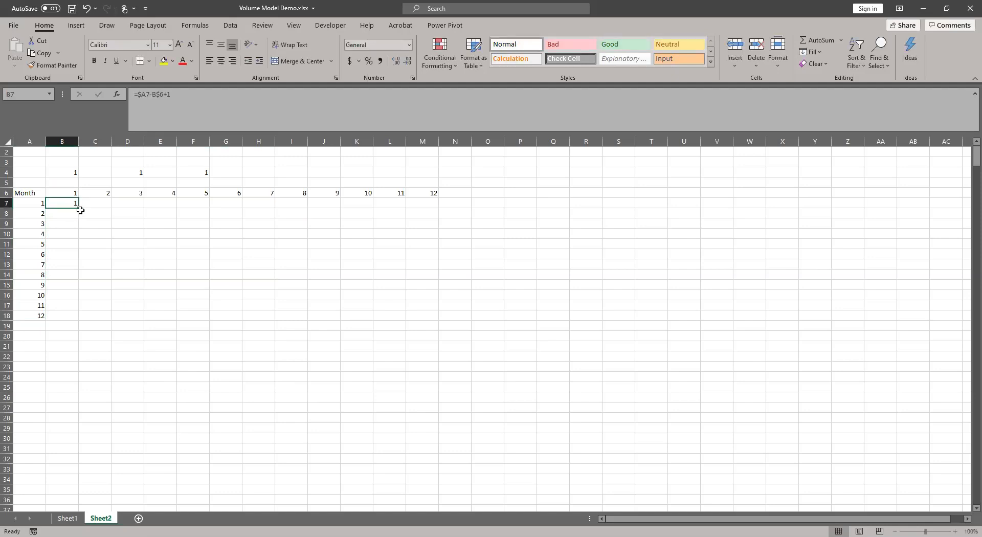
{"action": "left_click_drag", "start_coordinate": [79, 208], "coordinate": [438, 211]}
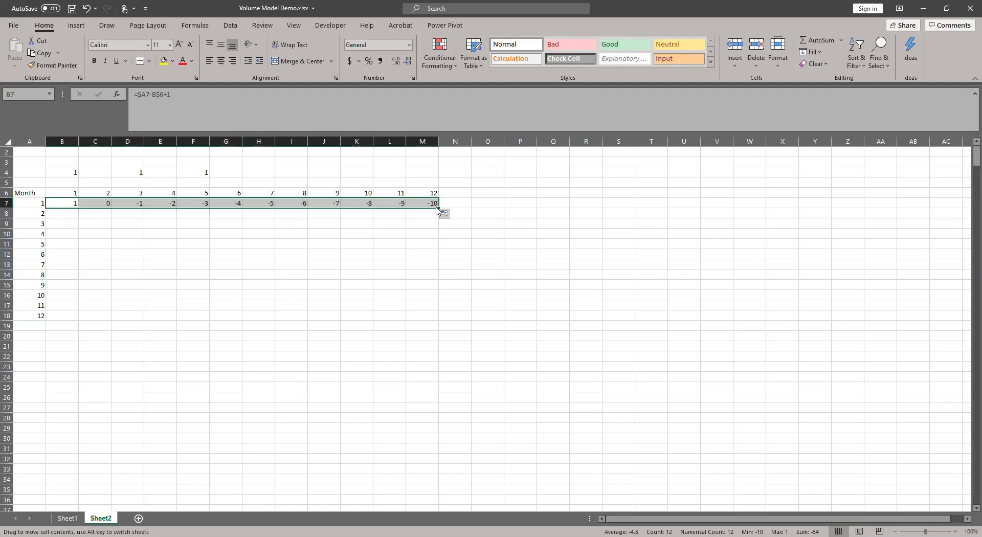
{"action": "left_click_drag", "start_coordinate": [436, 302], "coordinate": [435, 321]}
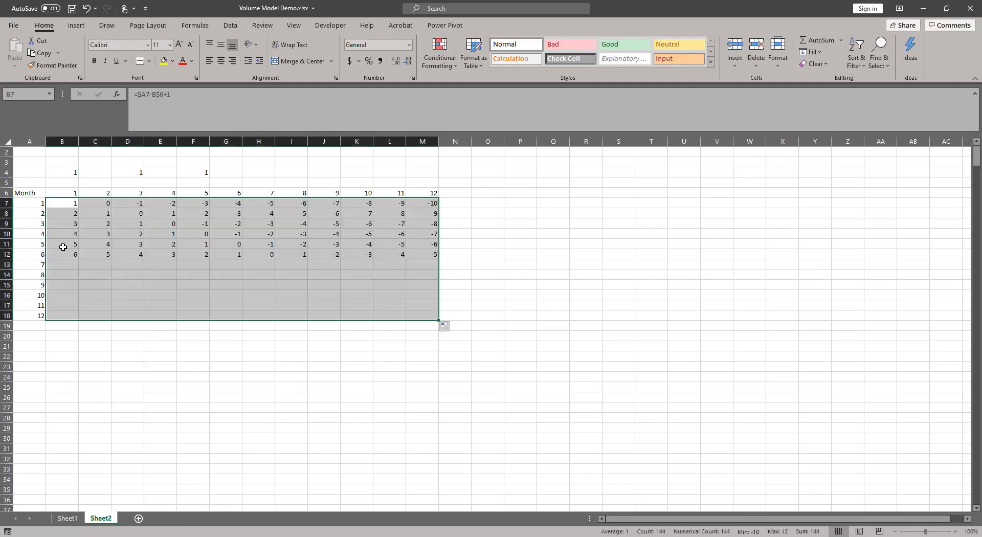
Examine the month matrix along its diagonal and in the cells above it to see how each well's start is staggered
{"action": "left_click", "coordinate": [92, 213]}
{"action": "left_click", "coordinate": [134, 224]}
{"action": "left_click", "coordinate": [168, 233]}
{"action": "left_click", "coordinate": [204, 246]}
{"action": "left_click", "coordinate": [231, 253]}
{"action": "left_click", "coordinate": [267, 255]}
{"action": "left_click", "coordinate": [268, 265]}
{"action": "left_click", "coordinate": [296, 276]}
{"action": "left_click", "coordinate": [325, 282]}
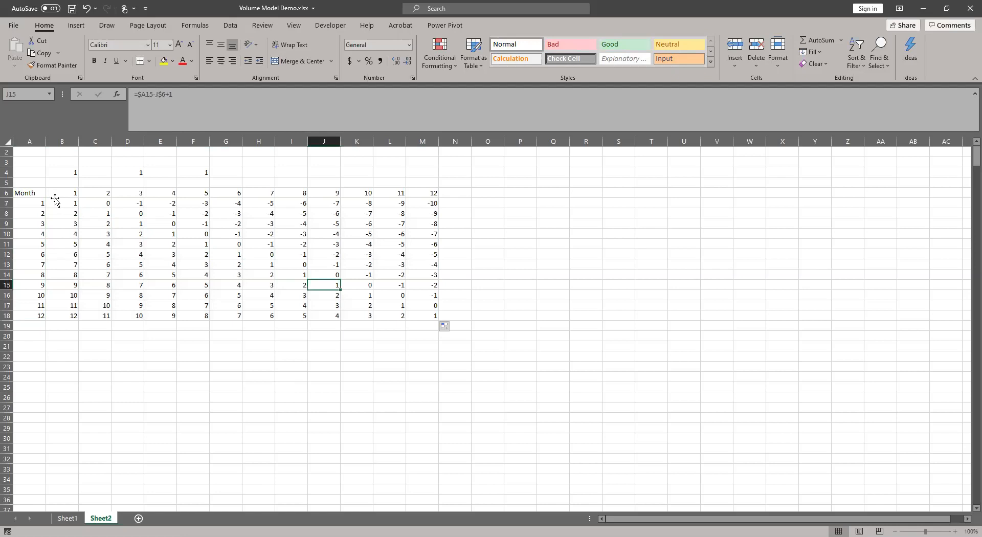
{"action": "left_click", "coordinate": [63, 204]}
{"action": "left_click_drag", "start_coordinate": [132, 203], "coordinate": [253, 203]}
{"action": "left_click_drag", "start_coordinate": [393, 224], "coordinate": [424, 271]}
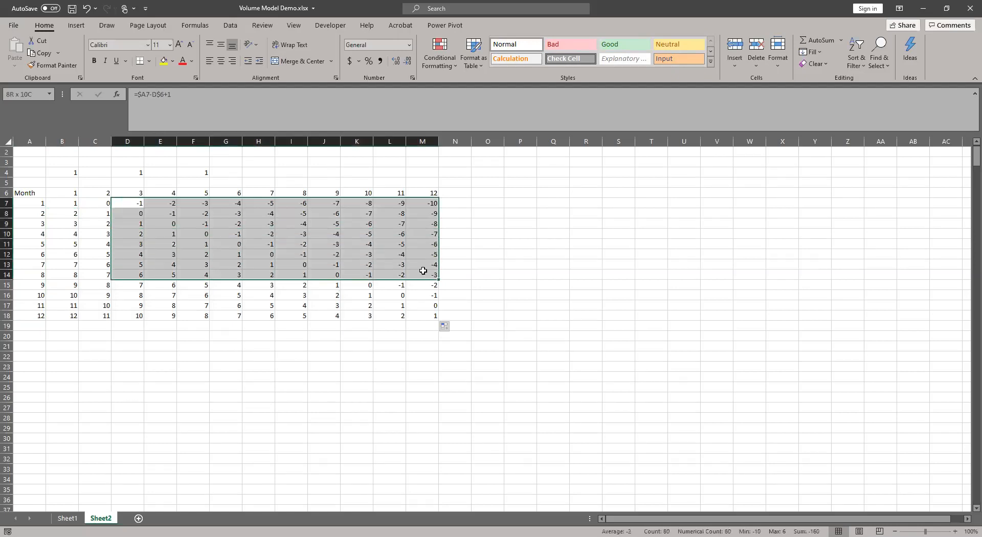
{"action": "left_click", "coordinate": [378, 244]}
Change the B7 formula to =IF($A7-B$6+1<0,0,$A7-B$6+1) so negative months become zero
{"action": "left_click", "coordinate": [61, 206]}
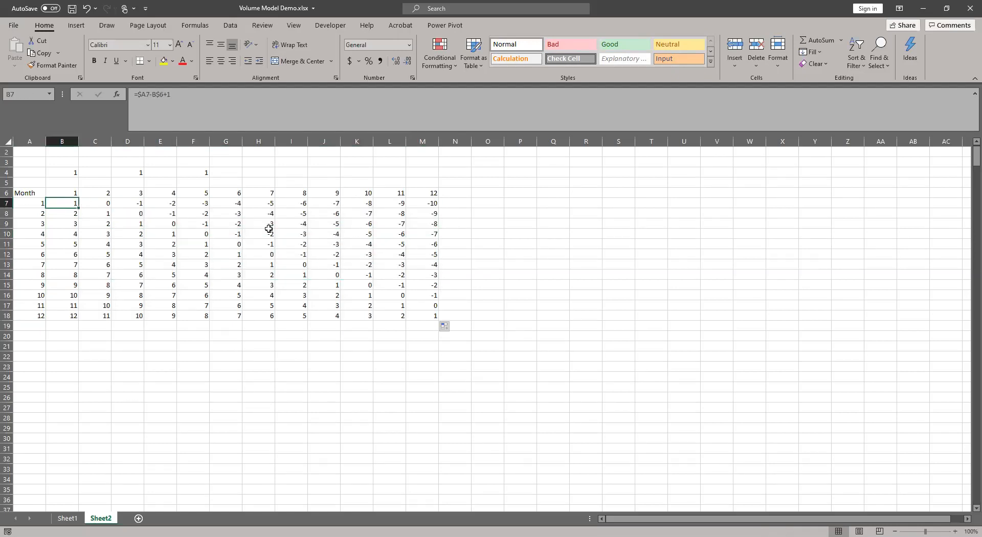
{"action": "left_click", "coordinate": [139, 94]}
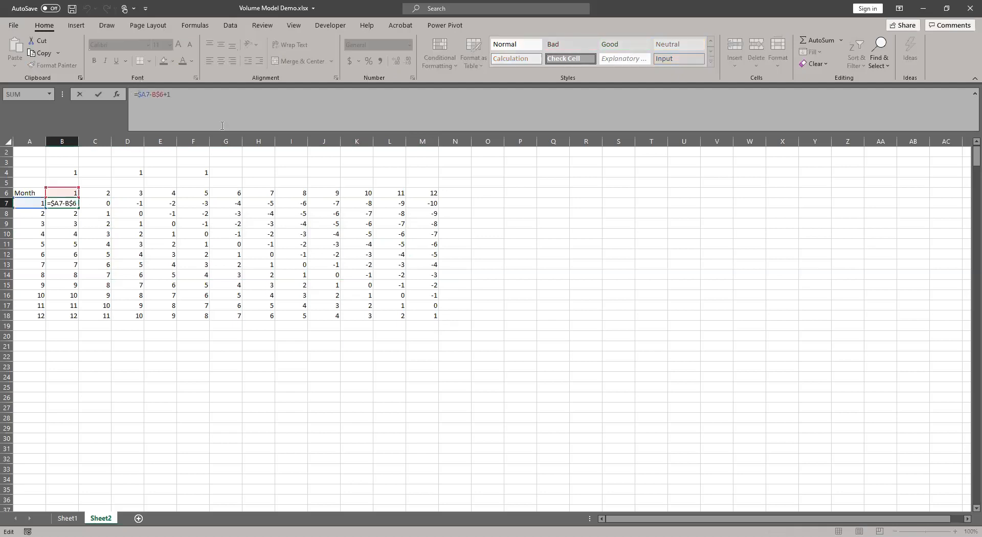
{"action": "type", "text": "IF("}
{"action": "left_click_drag", "start_coordinate": [179, 94], "coordinate": [145, 103]}
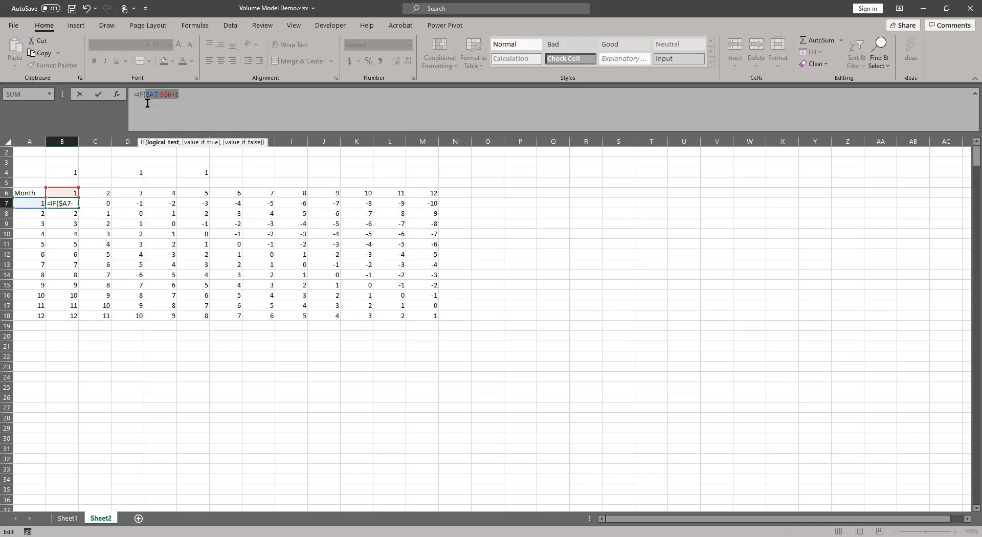
{"action": "left_click", "coordinate": [215, 99]}
{"action": "type", "text": "<0,0,$A7-B$6+1)"}
{"action": "key", "text": "Return"}
Fill the revised IF formula from B7 across to M7 and down through row 18
{"action": "left_click", "coordinate": [72, 206]}
{"action": "left_click_drag", "start_coordinate": [80, 207], "coordinate": [448, 214]}
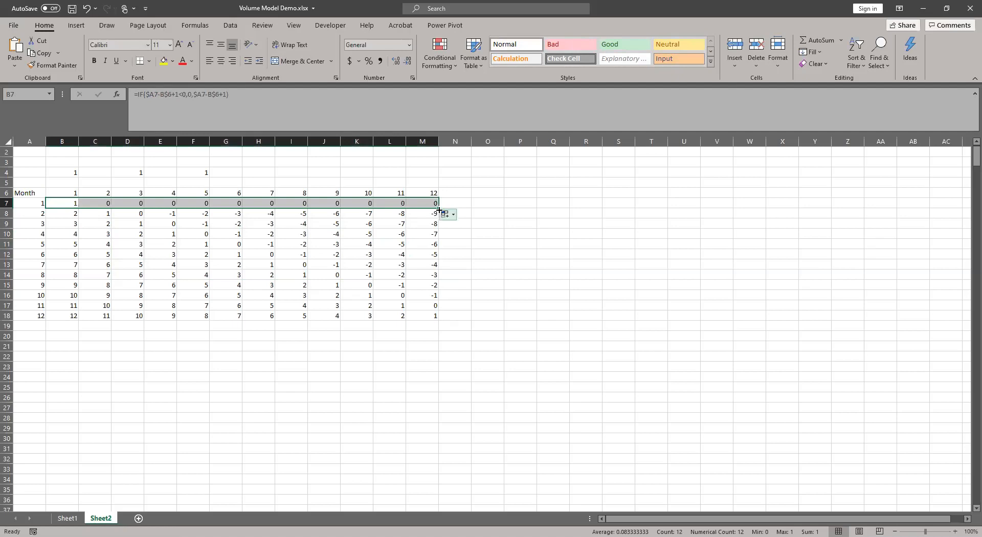
{"action": "double_click", "coordinate": [438, 208]}
Examine the staggered month columns and compare them with the well counts in the row 4 drilling schedule
{"action": "left_click", "coordinate": [313, 295]}
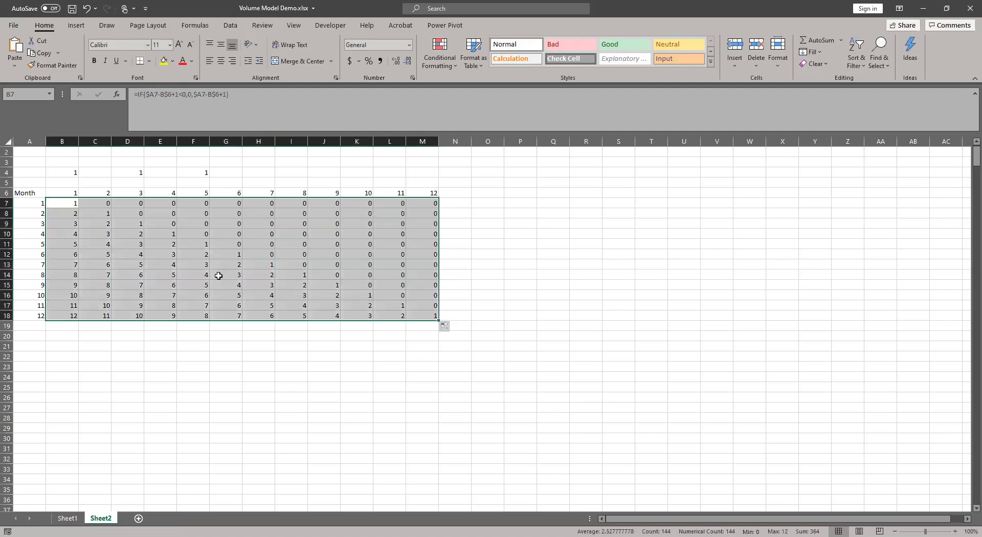
{"action": "left_click", "coordinate": [105, 202]}
{"action": "left_click_drag", "start_coordinate": [113, 298], "coordinate": [95, 338]}
{"action": "left_click_drag", "start_coordinate": [163, 214], "coordinate": [186, 357]}
{"action": "left_click_drag", "start_coordinate": [226, 203], "coordinate": [246, 347]}
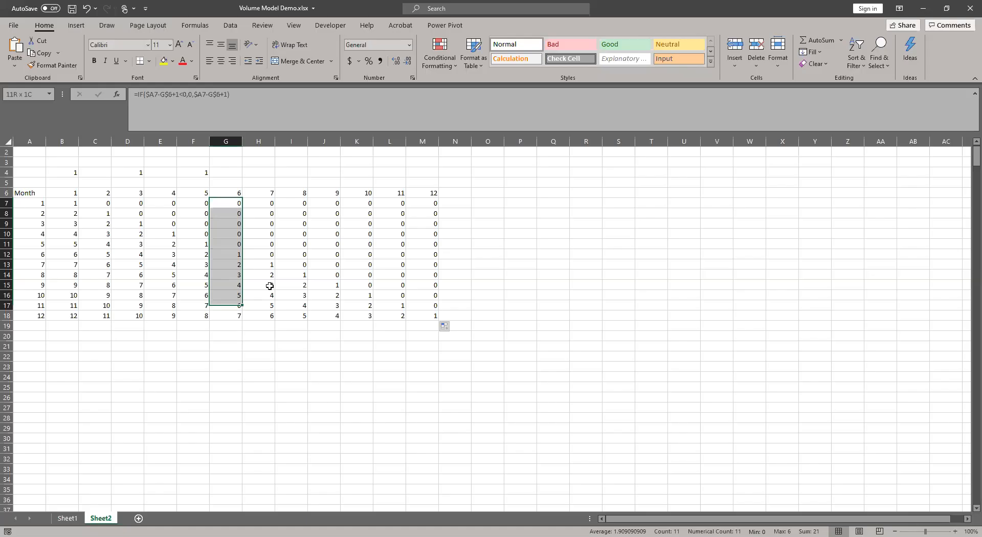
{"action": "left_click_drag", "start_coordinate": [263, 203], "coordinate": [471, 351]}
{"action": "left_click", "coordinate": [72, 172]}
{"action": "left_click", "coordinate": [138, 175]}
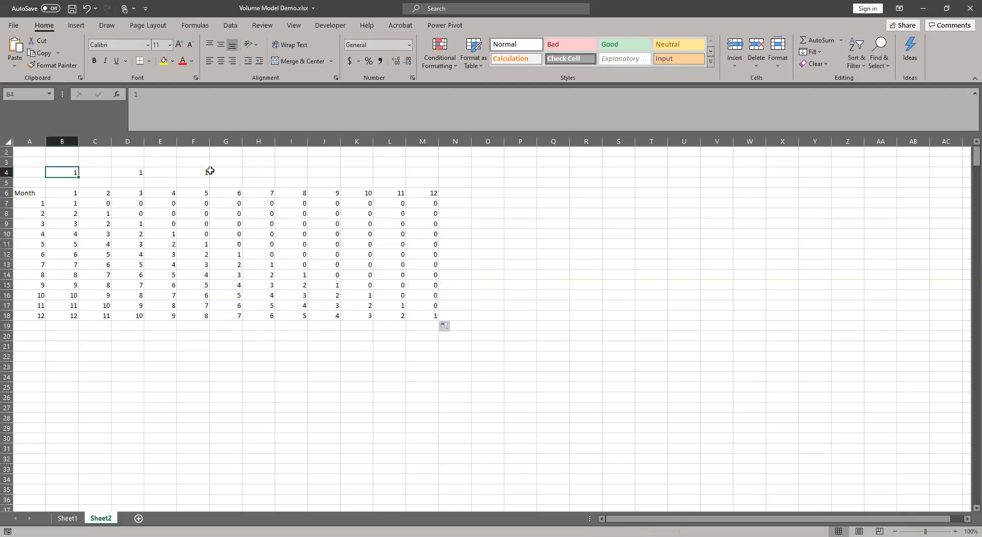
{"action": "left_click", "coordinate": [187, 173]}
{"action": "left_click", "coordinate": [258, 174]}
Change the B7 formula to =IF(B$4>0,1,0)*IF($A7-B$6+1<0,0,$A7-B$6+1) so it depends on the row 4 drilling schedule
{"action": "left_click", "coordinate": [73, 202]}
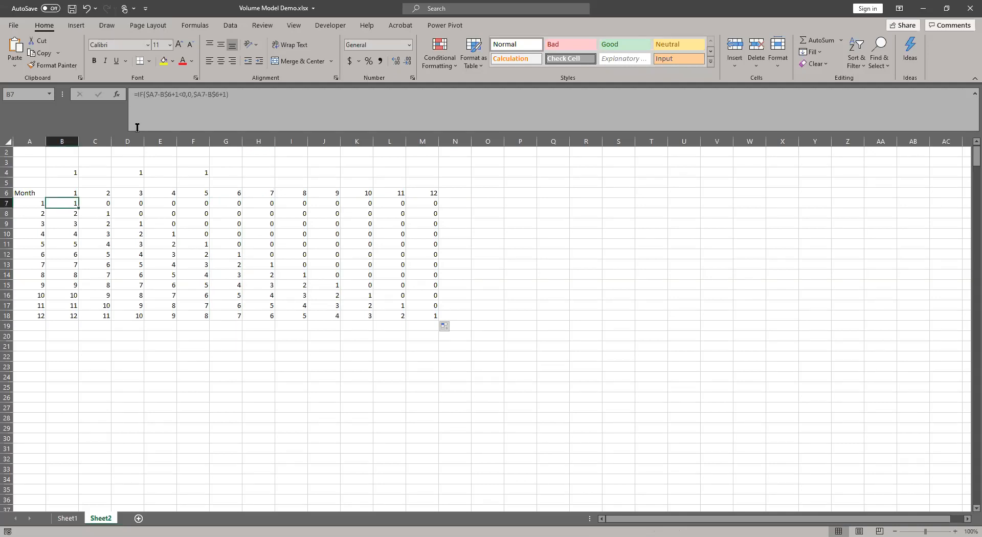
{"action": "left_click", "coordinate": [137, 96]}
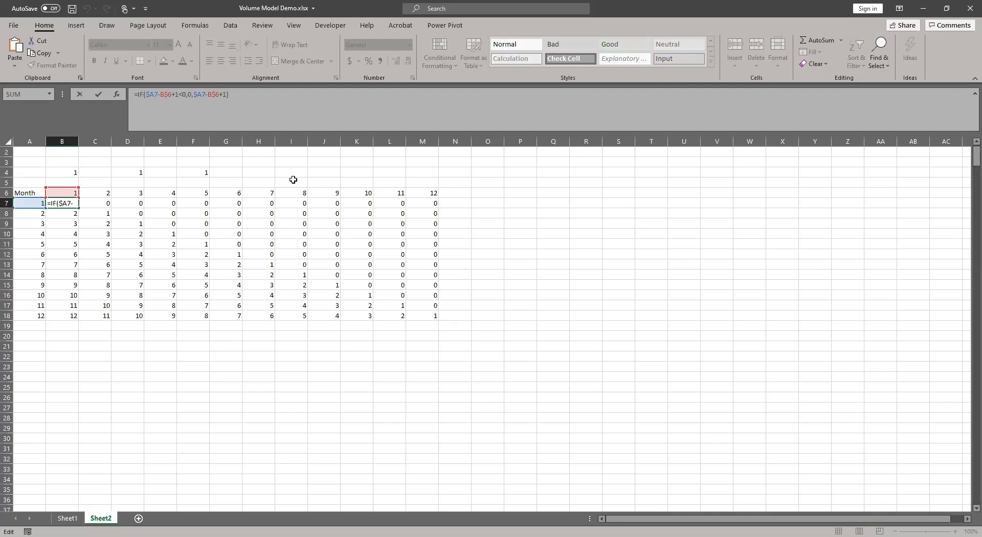
{"action": "type", "text": "IF("}
{"action": "left_click", "coordinate": [57, 174]}
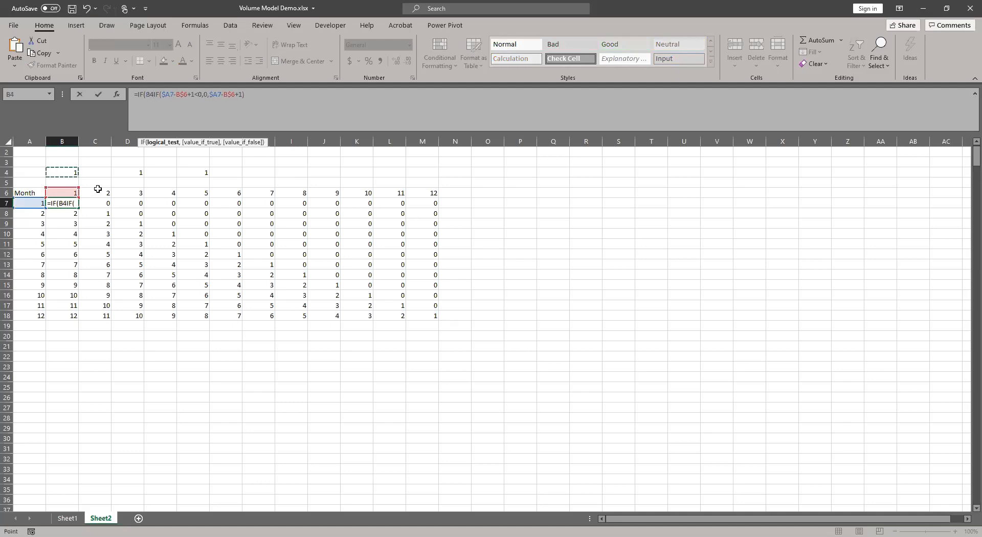
{"action": "key", "text": "F4"}
{"action": "key", "text": "F4"}
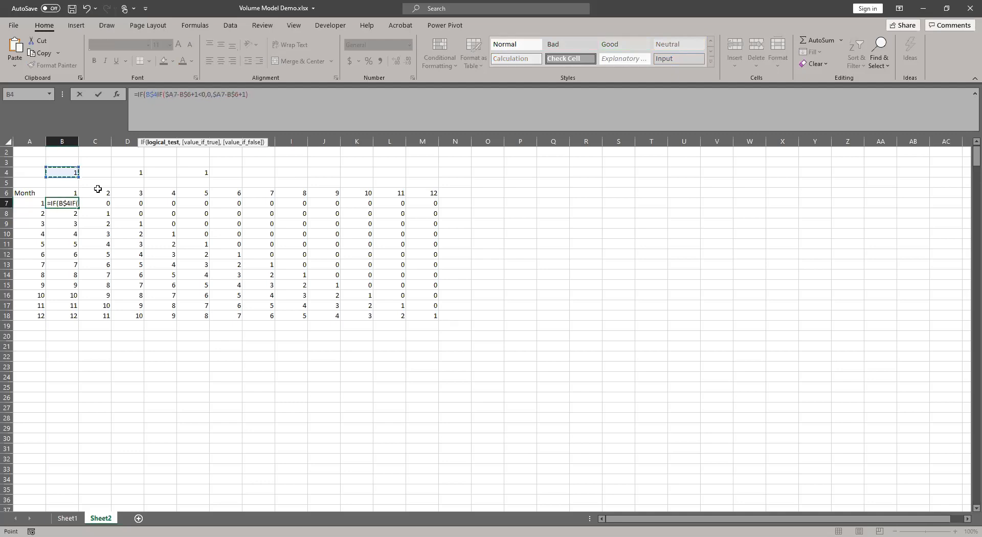
{"action": "type", "text": ">0"}
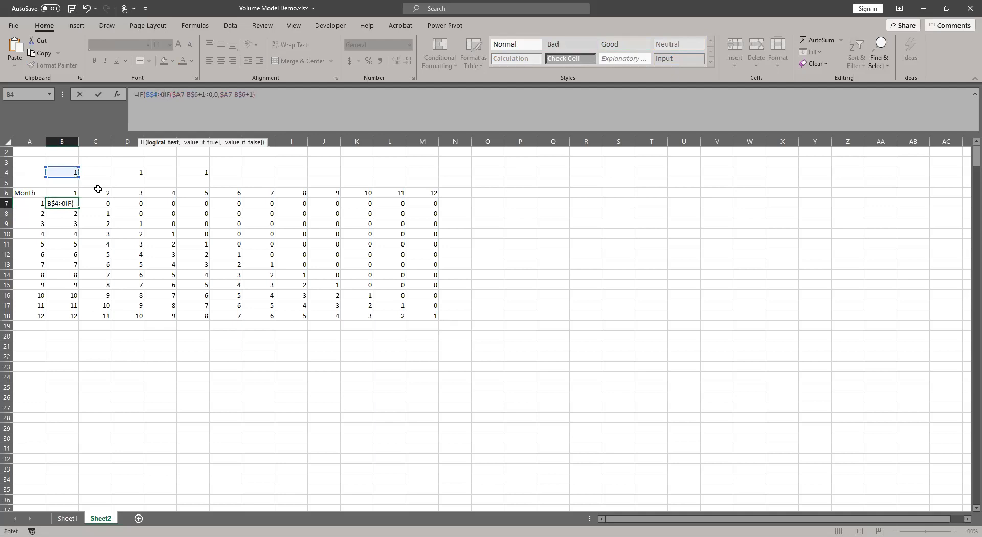
{"action": "type", "text": ",1"}
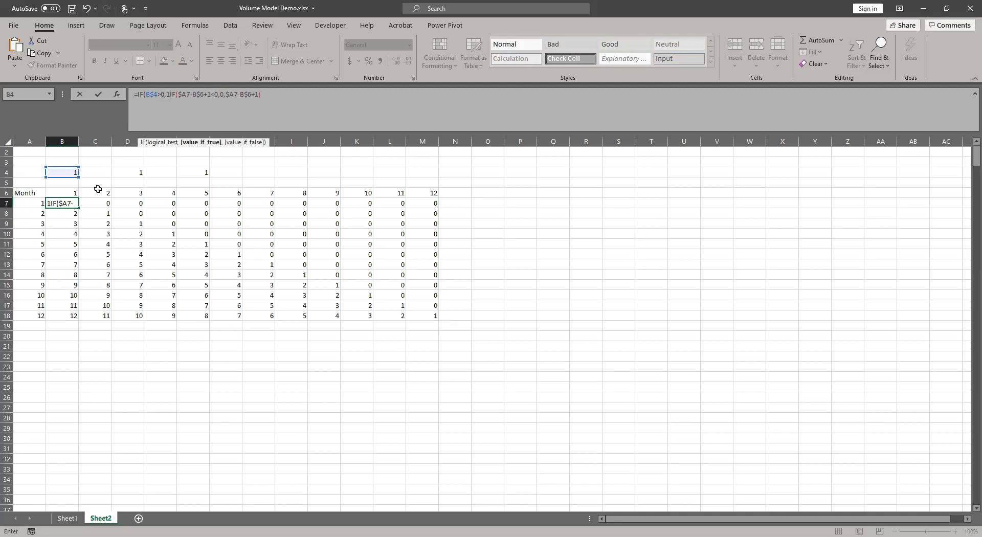
{"action": "type", "text": ","}
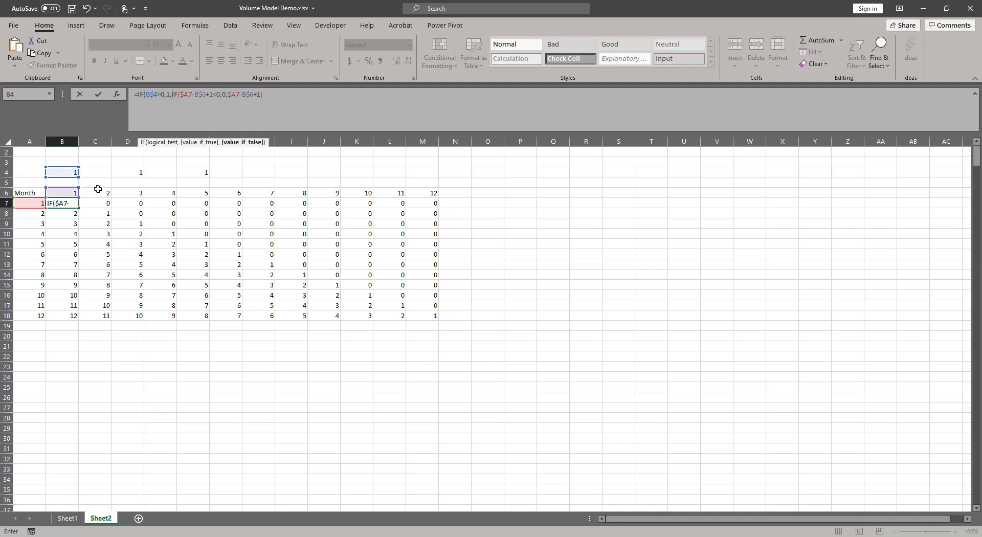
{"action": "type", "text": "0"}
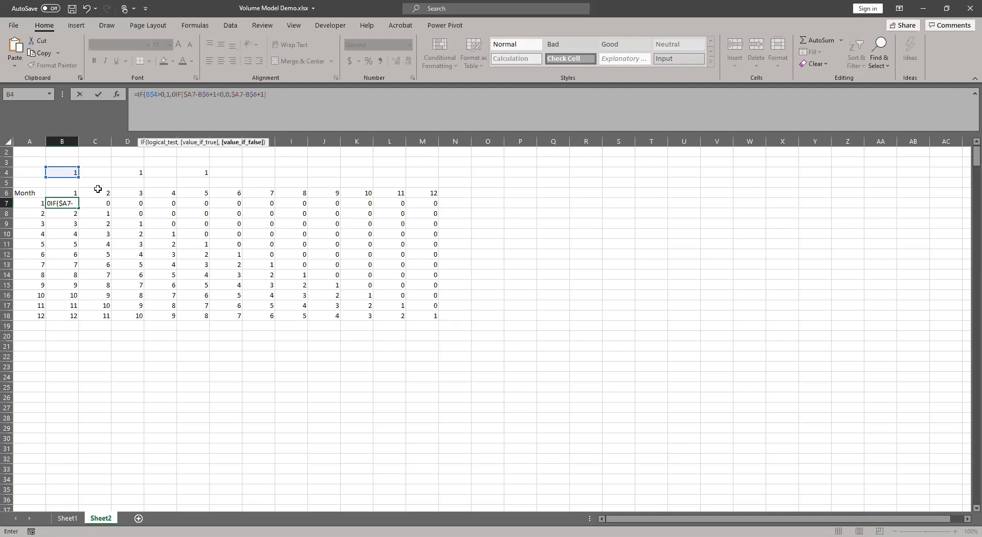
{"action": "type", "text": ")"}
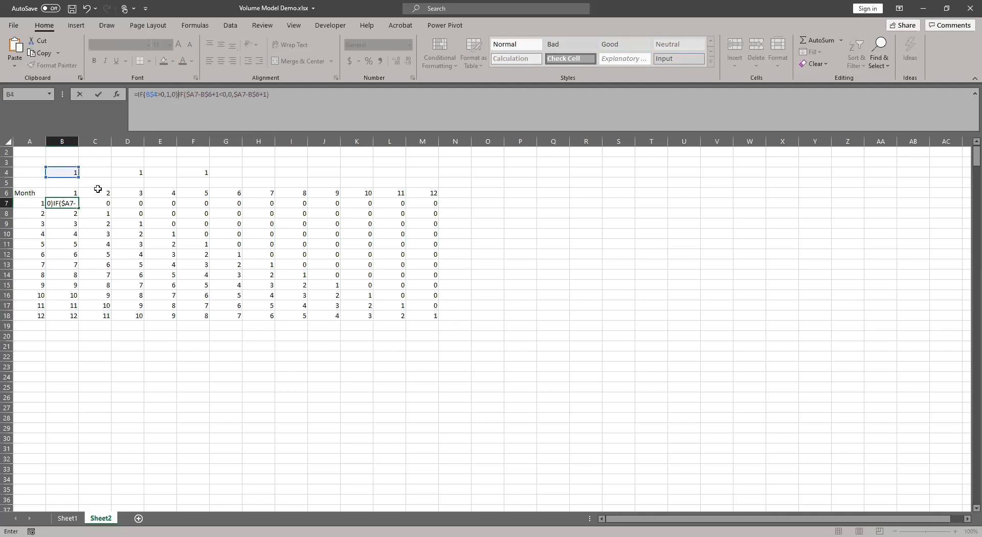
{"action": "type", "text": "*"}
{"action": "key", "text": "Return"}
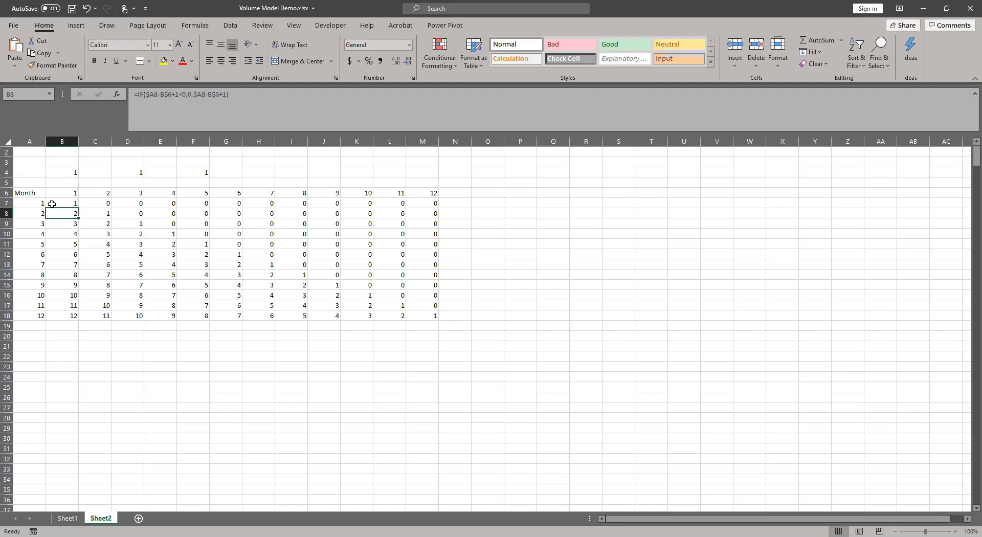
Fill the schedule-dependent B7 formula across to M7 and down through row 18, and check the columns without scheduled wells
{"action": "left_click", "coordinate": [76, 204]}
{"action": "left_click_drag", "start_coordinate": [312, 207], "coordinate": [438, 209]}
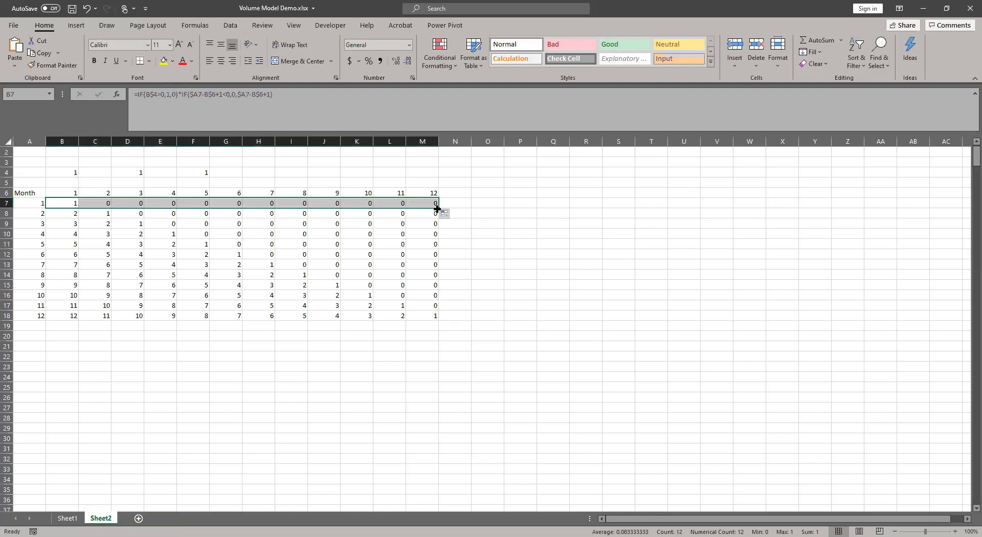
{"action": "double_click", "coordinate": [438, 209]}
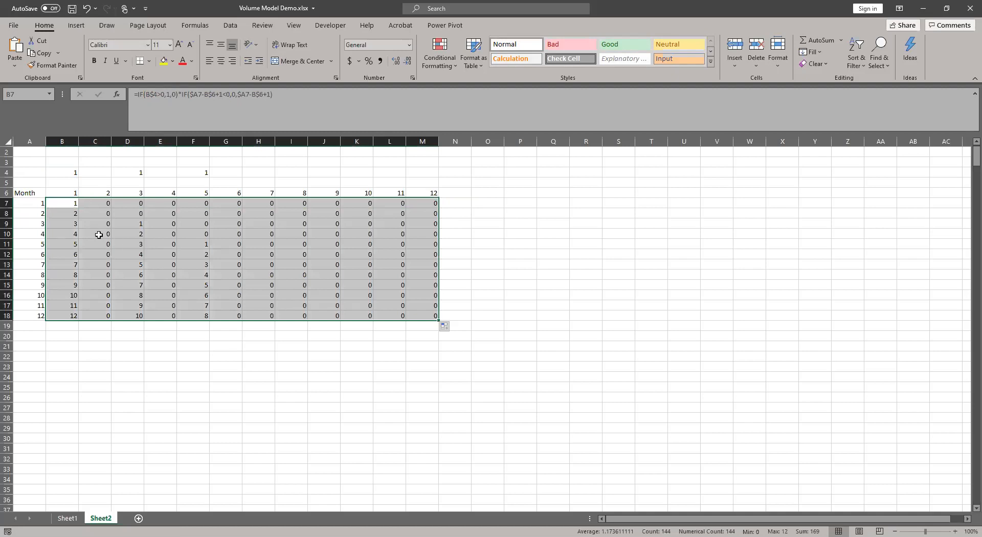
{"action": "left_click_drag", "start_coordinate": [99, 235], "coordinate": [118, 351]}
{"action": "left_click_drag", "start_coordinate": [161, 224], "coordinate": [180, 311]}
{"action": "left_click_drag", "start_coordinate": [228, 224], "coordinate": [415, 317]}
{"action": "left_click_drag", "start_coordinate": [222, 191], "coordinate": [430, 316]}
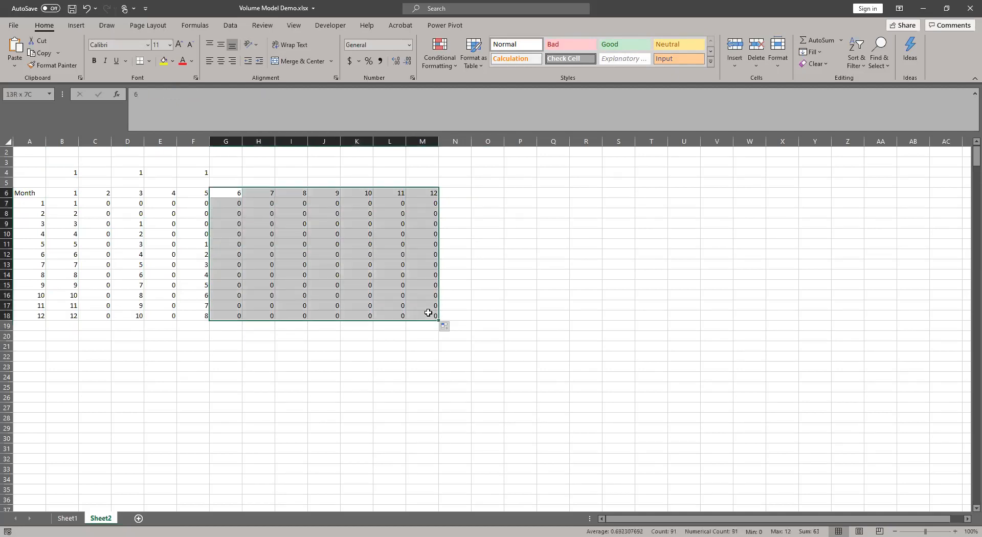
Enter 1 in H4 to schedule a well in month 7 and check its month numbers in H13:H18
{"action": "left_click", "coordinate": [251, 174]}
{"action": "type", "text": "1"}
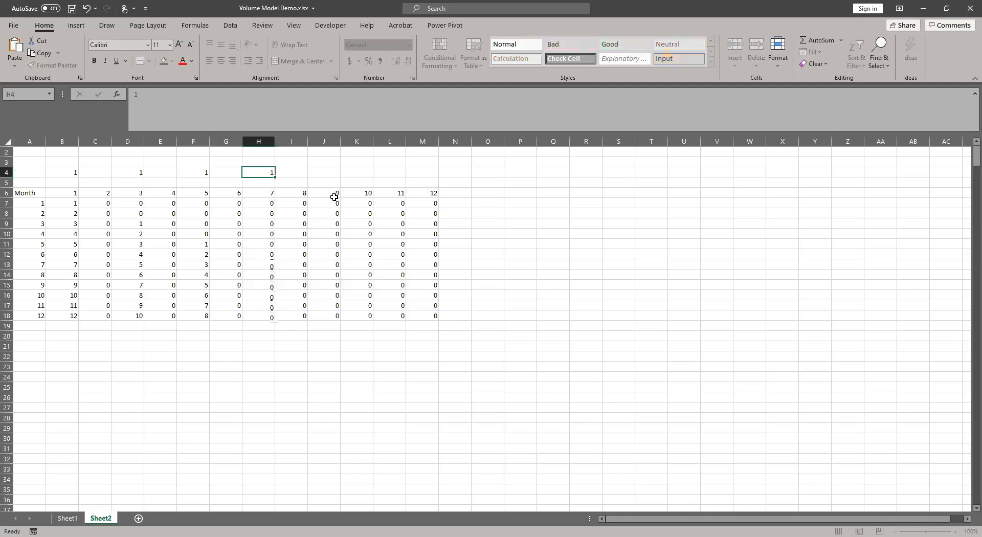
{"action": "key", "text": "Return"}
{"action": "left_click_drag", "start_coordinate": [261, 268], "coordinate": [266, 315]}
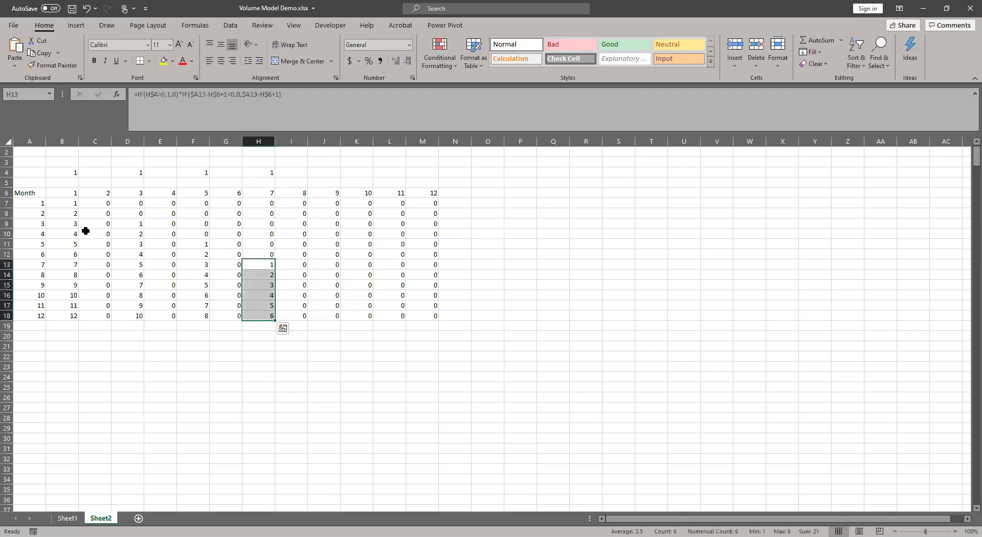
Review the B7 formula, set the month 3 well count in D4 to 30, and check the month numbers in D9:D18
{"action": "left_click", "coordinate": [62, 203]}
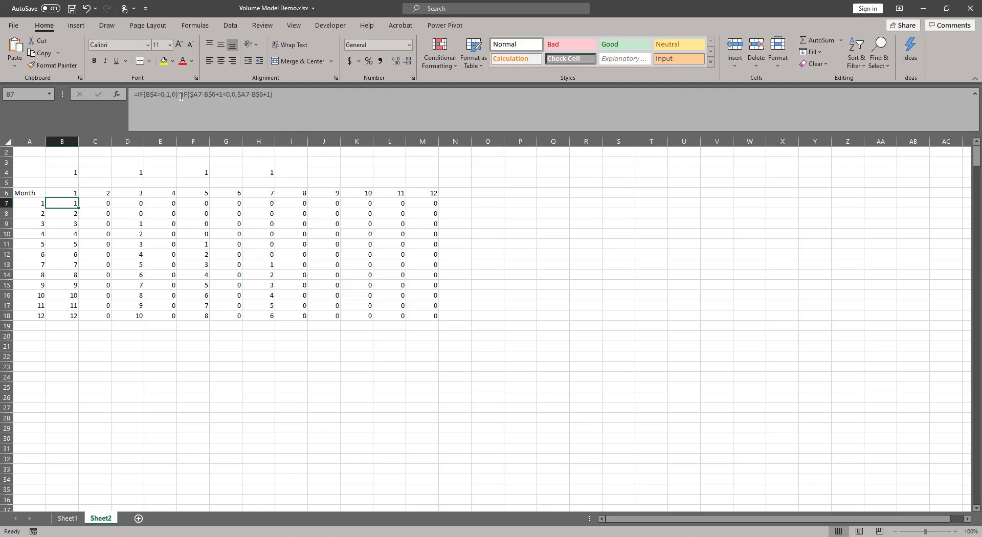
{"action": "left_click_drag", "start_coordinate": [62, 165], "coordinate": [136, 174]}
{"action": "left_click", "coordinate": [131, 173]}
{"action": "type", "text": "30"}
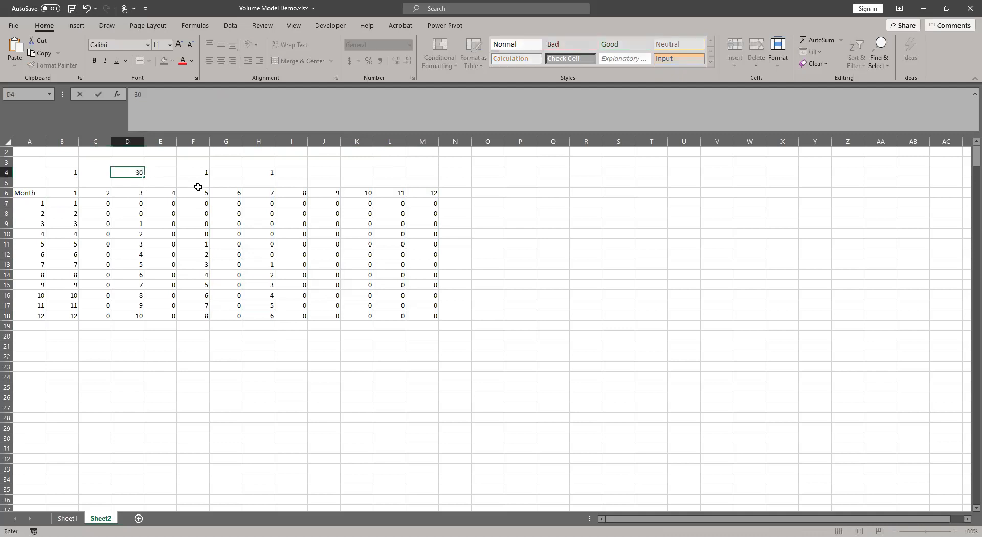
{"action": "key", "text": "Return"}
{"action": "left_click_drag", "start_coordinate": [138, 225], "coordinate": [125, 315]}
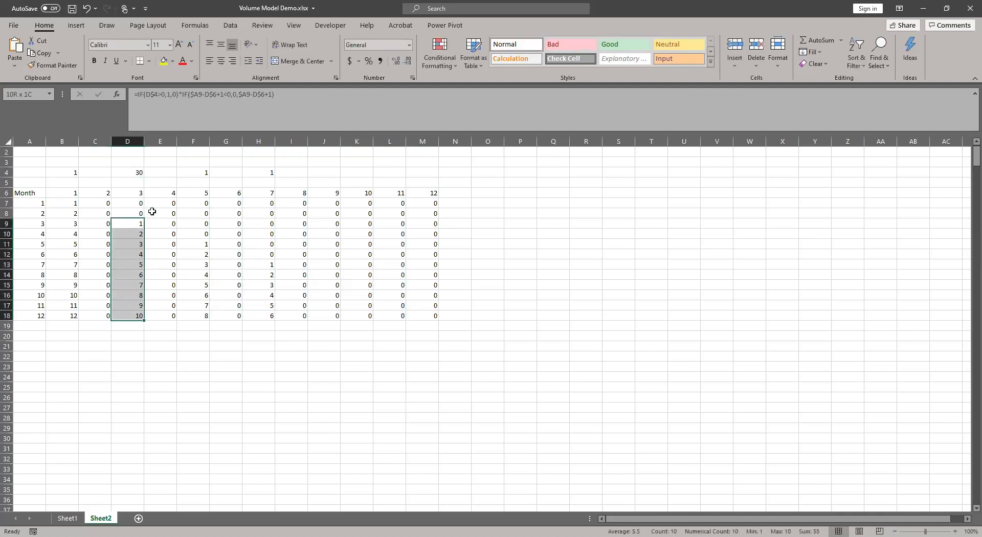
Restore the month 3 well count in D4 to 1
{"action": "left_click", "coordinate": [62, 203]}
{"action": "mouse_move", "coordinate": [130, 173]}
{"action": "left_mouse_down"}
{"action": "mouse_move", "coordinate": [55, 182]}
{"action": "mouse_move", "coordinate": [134, 173]}
{"action": "left_mouse_up"}
{"action": "type", "text": "1"}
{"action": "key", "text": "ctrl+Return"}
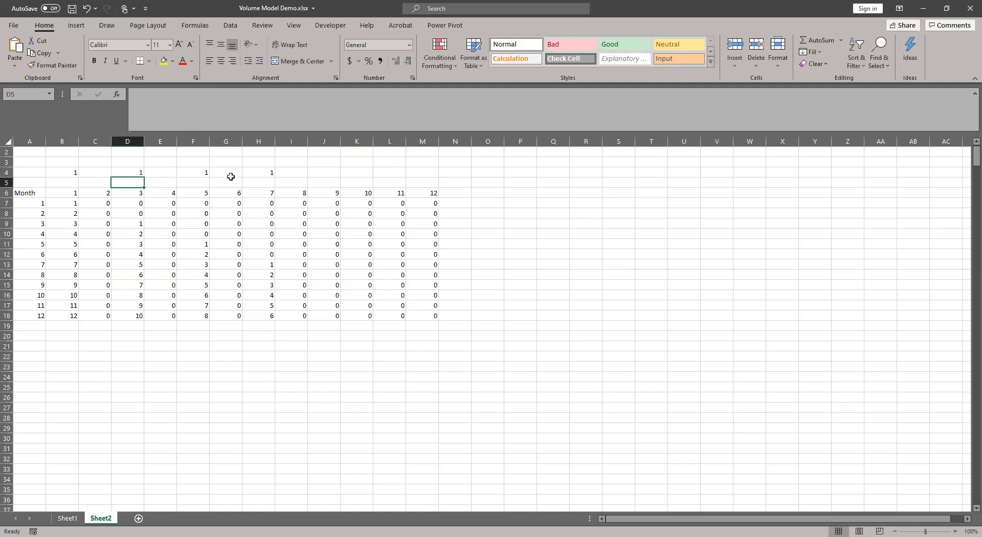
Examine the formulas in the matrix cells from G12 back toward B7 to see how their references shift
{"action": "left_click", "coordinate": [215, 256]}
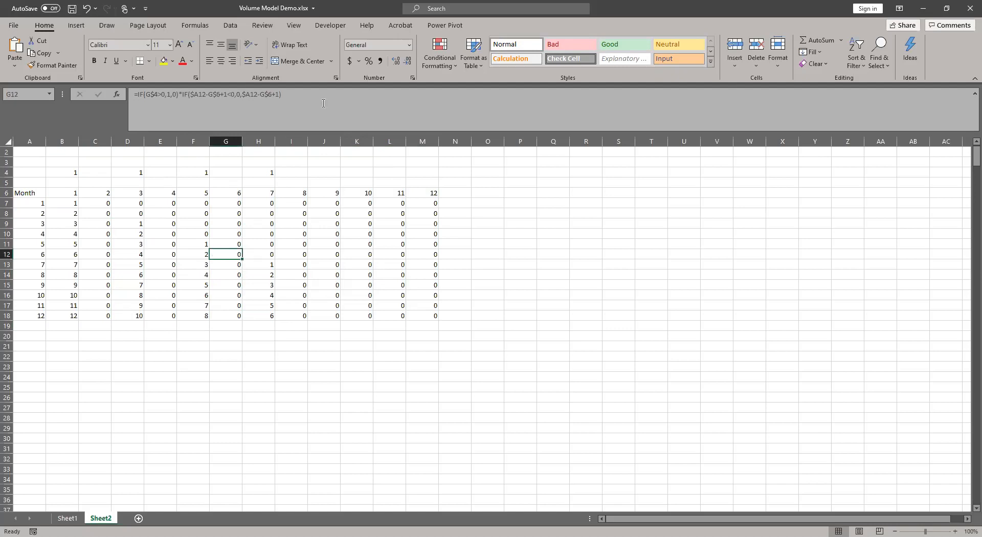
{"action": "key", "text": "Left"}
{"action": "key", "text": "Left"}
{"action": "key", "text": "Up"}
{"action": "key", "text": "Left"}
{"action": "key", "text": "Up"}
{"action": "key", "text": "Left"}
{"action": "key", "text": "Up"}
{"action": "key", "text": "Left"}
{"action": "key", "text": "Up"}
{"action": "key", "text": "Up"}
Clear all the individual cell formulas from the month matrix B7:M18
{"action": "left_click", "coordinate": [316, 227]}
{"action": "mouse_move", "coordinate": [66, 204]}
{"action": "left_mouse_down"}
{"action": "mouse_move", "coordinate": [340, 328]}
{"action": "mouse_move", "coordinate": [432, 307]}
{"action": "mouse_move", "coordinate": [32, 225]}
{"action": "mouse_move", "coordinate": [56, 196]}
{"action": "mouse_move", "coordinate": [58, 205]}
{"action": "left_mouse_up"}
{"action": "key", "text": "Delete"}
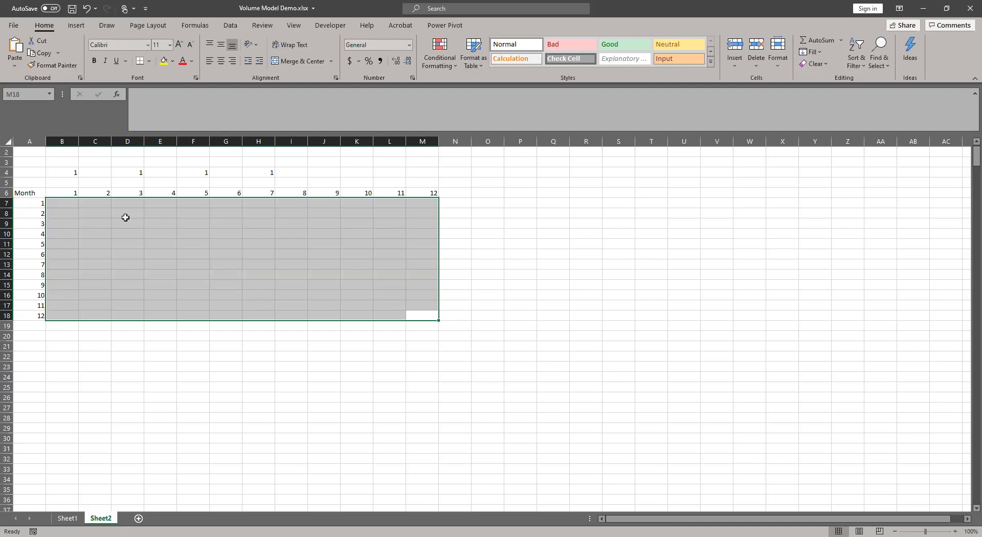
Enter =A7:A18-B6:M6+1 as a single array formula across the whole range B7:M18
{"action": "type", "text": "="}
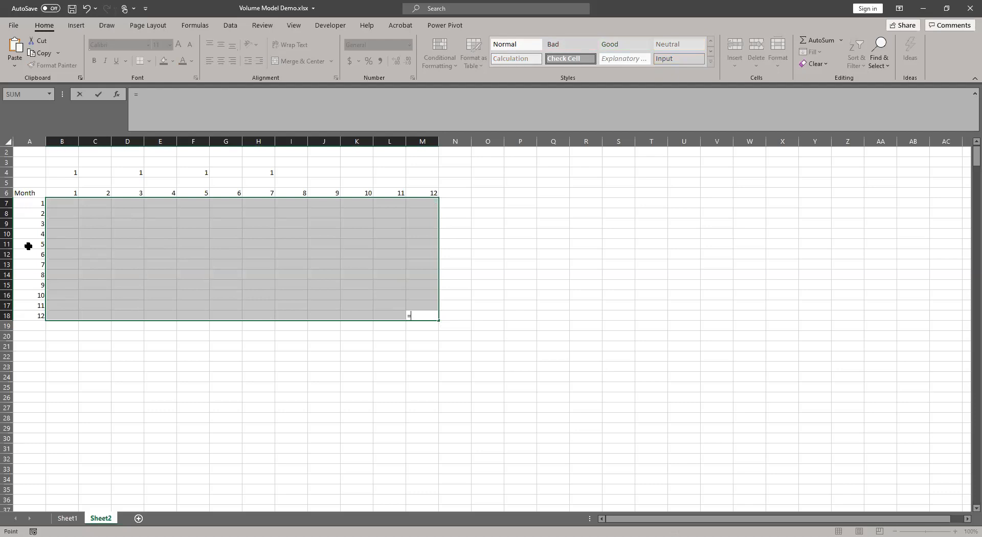
{"action": "left_click_drag", "start_coordinate": [30, 203], "coordinate": [28, 320]}
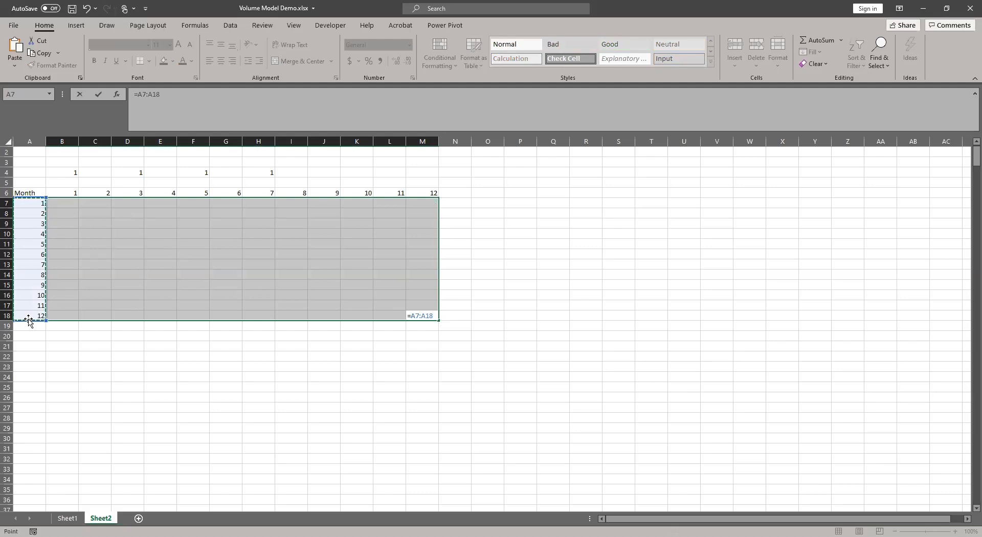
{"action": "type", "text": "-"}
{"action": "left_click", "coordinate": [64, 193]}
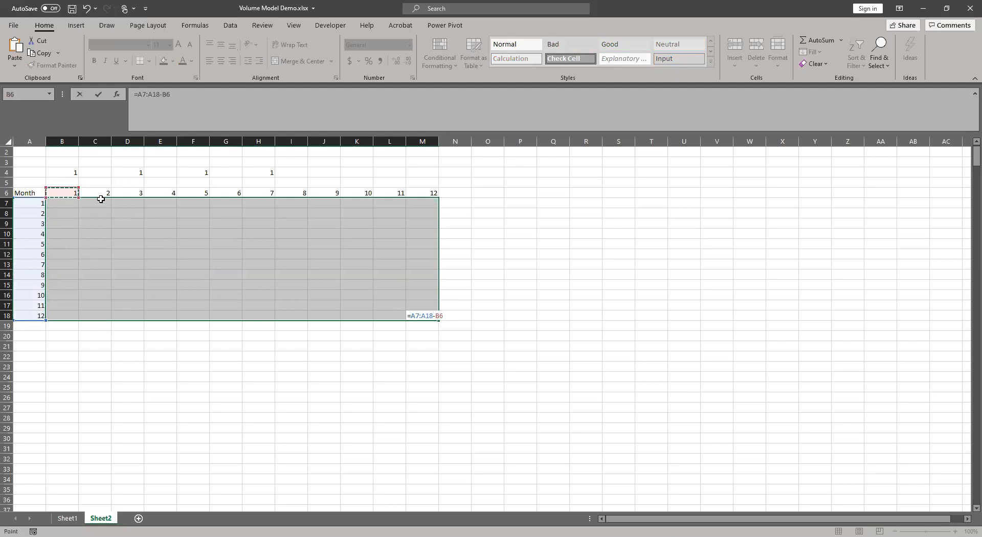
{"action": "left_click", "coordinate": [415, 190], "text": "shift"}
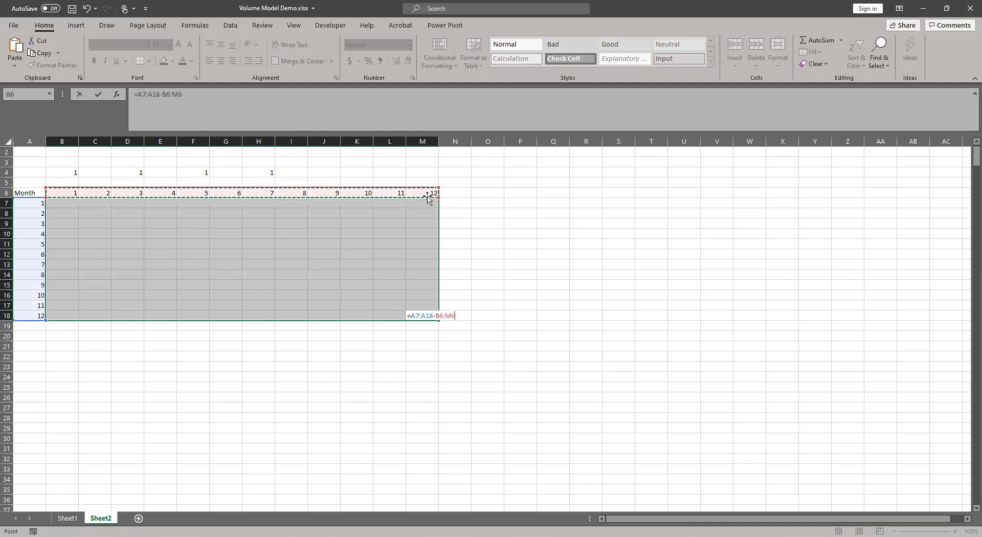
{"action": "type", "text": "+1"}
{"action": "key", "text": "ctrl+shift+Return"}
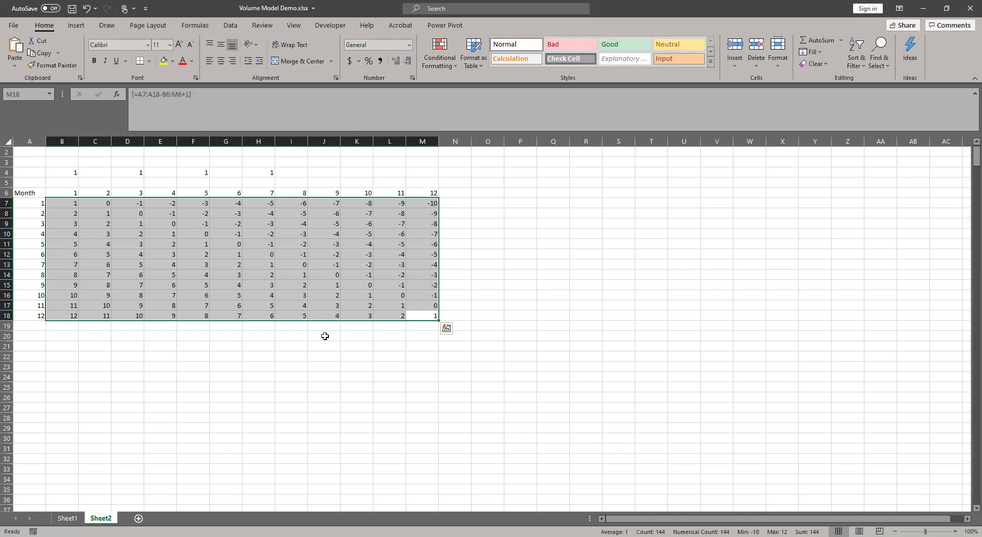
Revise the B7:M18 array formula to =(A7:A18-B6:M6+1)*IF(B4:M4>0,1,0) so it depends on the drilling schedule
{"action": "left_click", "coordinate": [214, 90]}
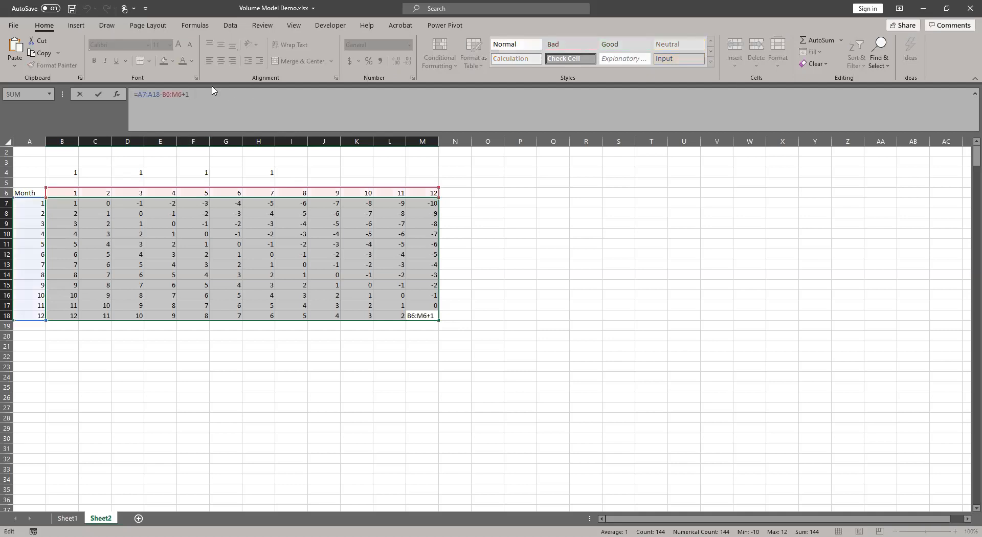
{"action": "type", "text": ")"}
{"action": "left_click", "coordinate": [137, 94]}
{"action": "type", "text": "("}
{"action": "left_click", "coordinate": [221, 100]}
{"action": "type", "text": "*IF("}
{"action": "left_click_drag", "start_coordinate": [62, 170], "coordinate": [422, 172]}
{"action": "type", "text": ">0,1,0)"}
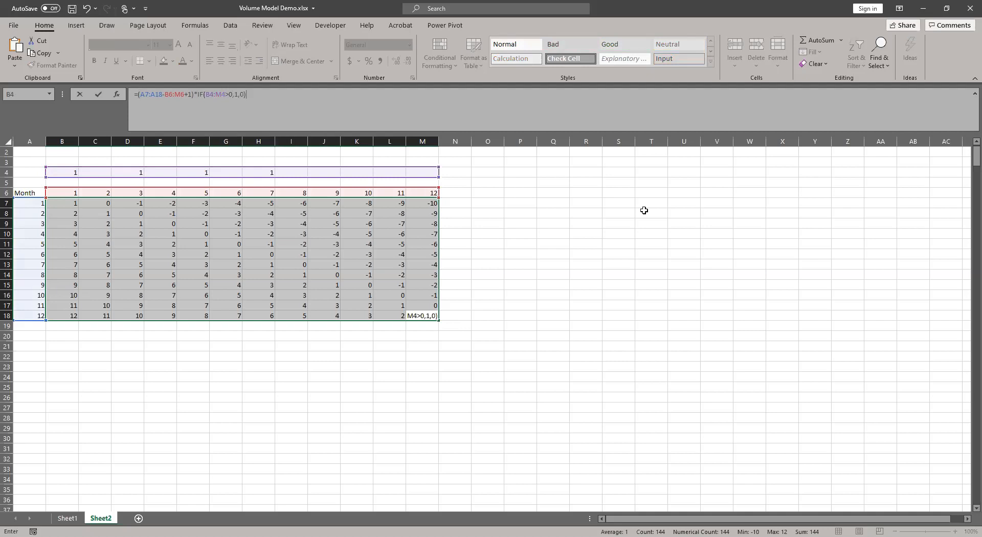
{"action": "key", "text": "ctrl+shift+Return"}
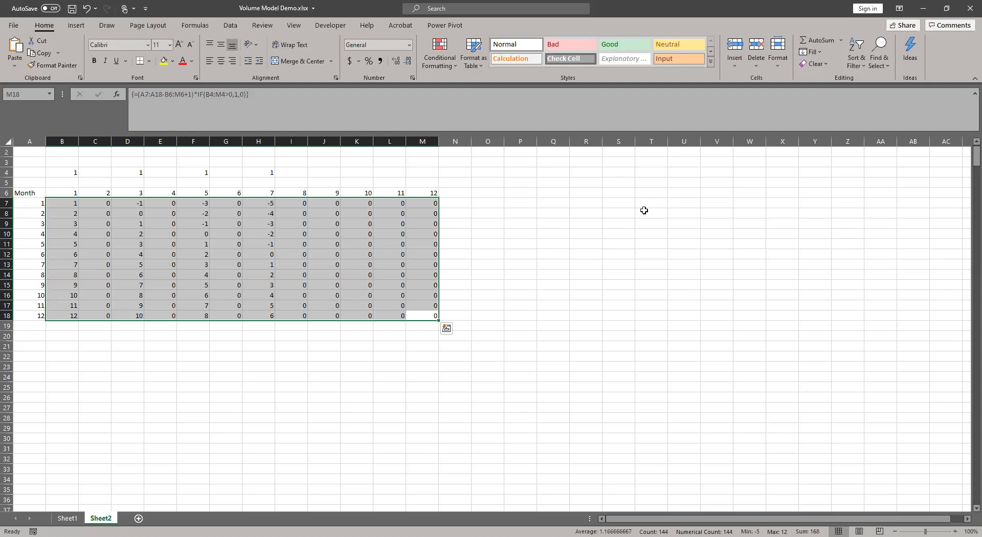
Wrap the B7:M18 array formula in an IF that returns 0 for negative months: =IF((A7:A18-B6:M6+1)*IF(B4:M4>0,1,0)<0,0,(A7:A18-B6:M6+1)*IF(B4:M4>0,1,0))
{"action": "left_click", "coordinate": [155, 103]}
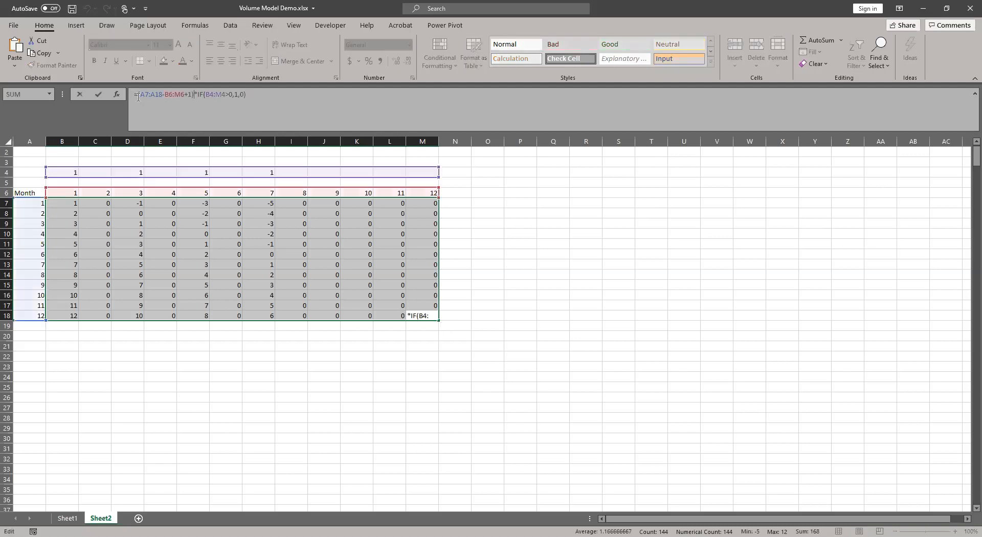
{"action": "left_click_drag", "start_coordinate": [138, 97], "coordinate": [358, 102]}
{"action": "key", "text": "ctrl+c"}
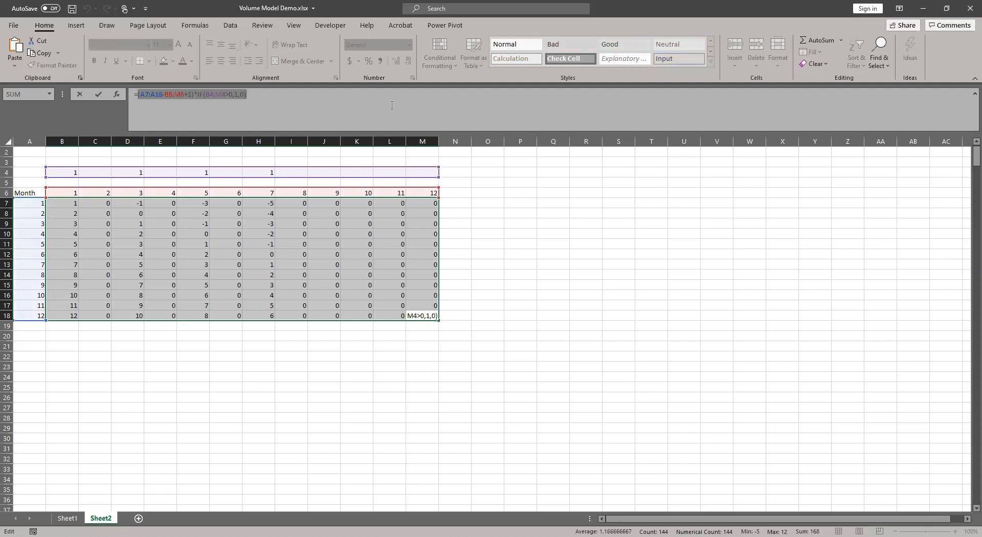
{"action": "key", "text": "Left"}
{"action": "type", "text": "IF"}
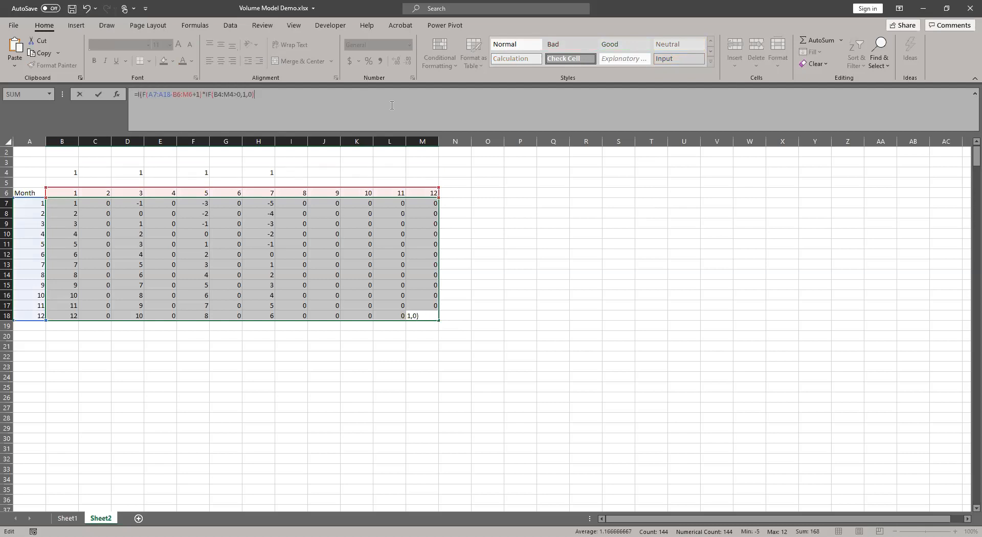
{"action": "key", "text": "ctrl+a"}
{"action": "key", "text": "BackSpace"}
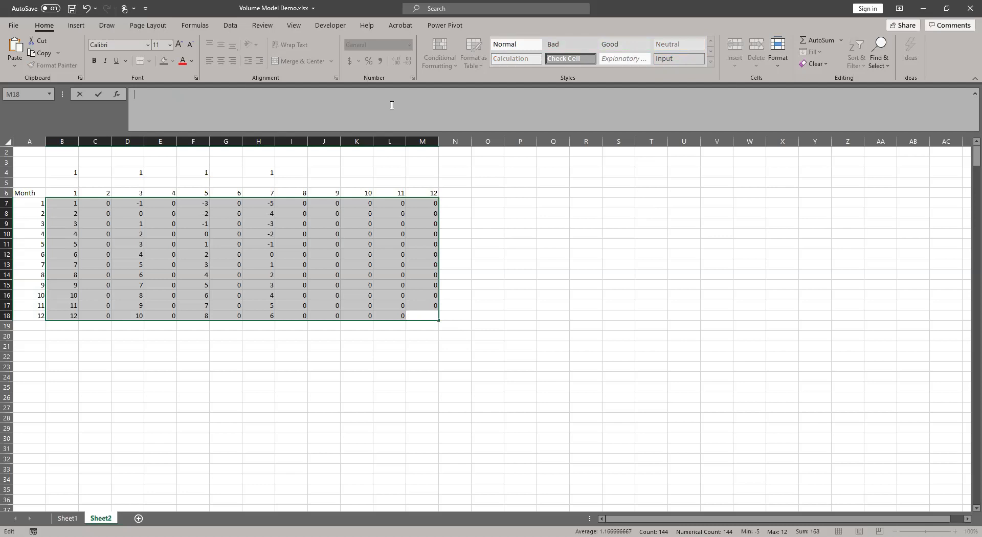
{"action": "type", "text": "="}
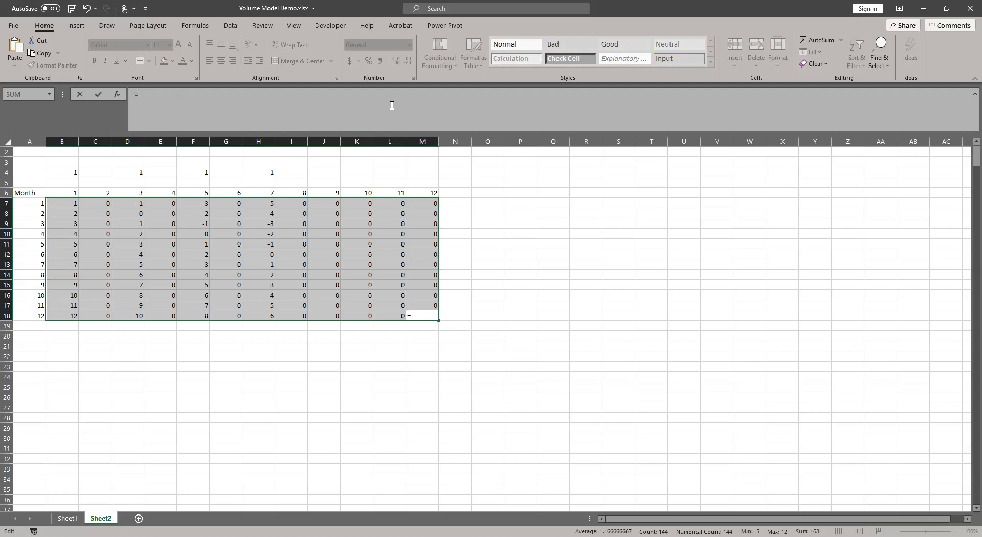
{"action": "type", "text": "IF((A7:A18-B6:M6+1)*IF(B4:M4>0,1,0)"}
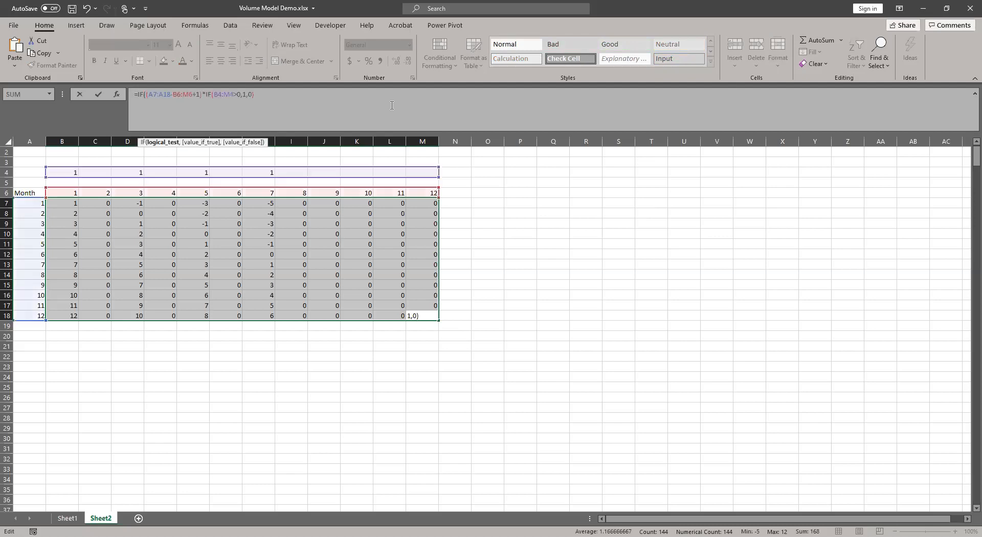
{"action": "type", "text": "<0,0"}
{"action": "type", "text": ","}
{"action": "key", "text": "ctrl+v"}
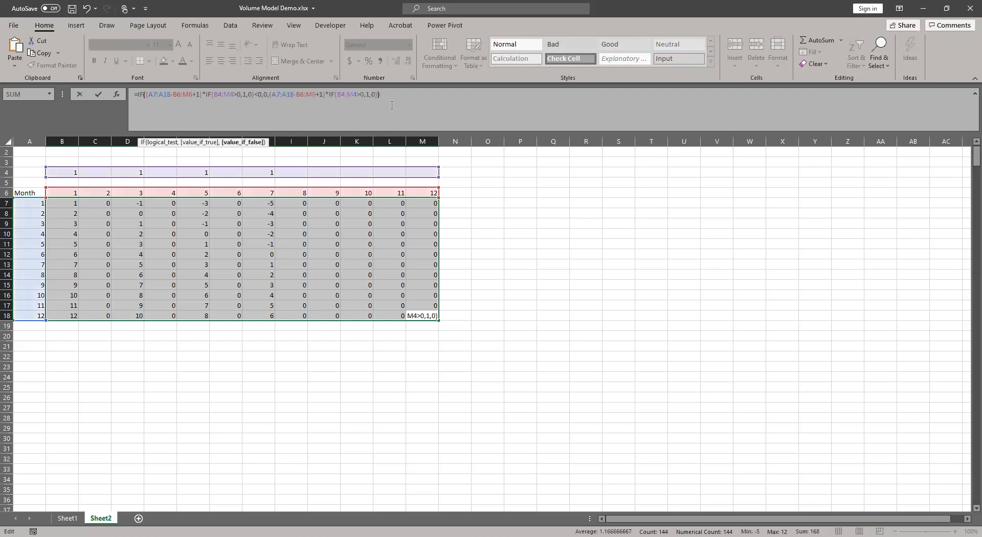
{"action": "type", "text": ")"}
{"action": "key", "text": "ctrl+shift+Return"}
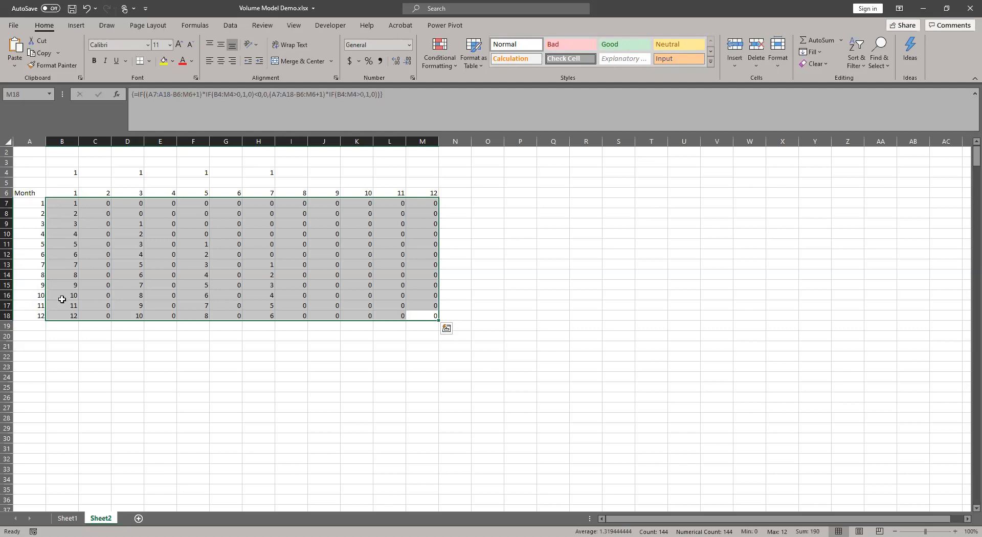
Examine the staggered month counts in columns B, D and F of the matrix
{"action": "left_click_drag", "start_coordinate": [62, 203], "coordinate": [62, 316]}
{"action": "left_click_drag", "start_coordinate": [136, 226], "coordinate": [128, 315]}
{"action": "left_click_drag", "start_coordinate": [193, 244], "coordinate": [199, 317]}
Set the month 5 well count in F4 to 300 and check the month counts in F11:F18
{"action": "left_click", "coordinate": [194, 172]}
{"action": "type", "text": "300"}
{"action": "key", "text": "Return"}
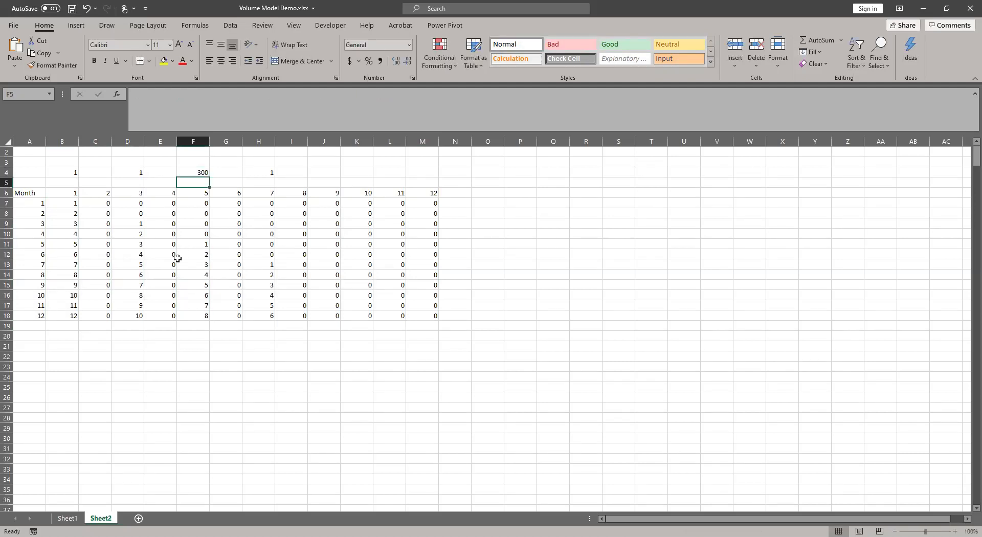
{"action": "left_click_drag", "start_coordinate": [198, 244], "coordinate": [197, 314]}
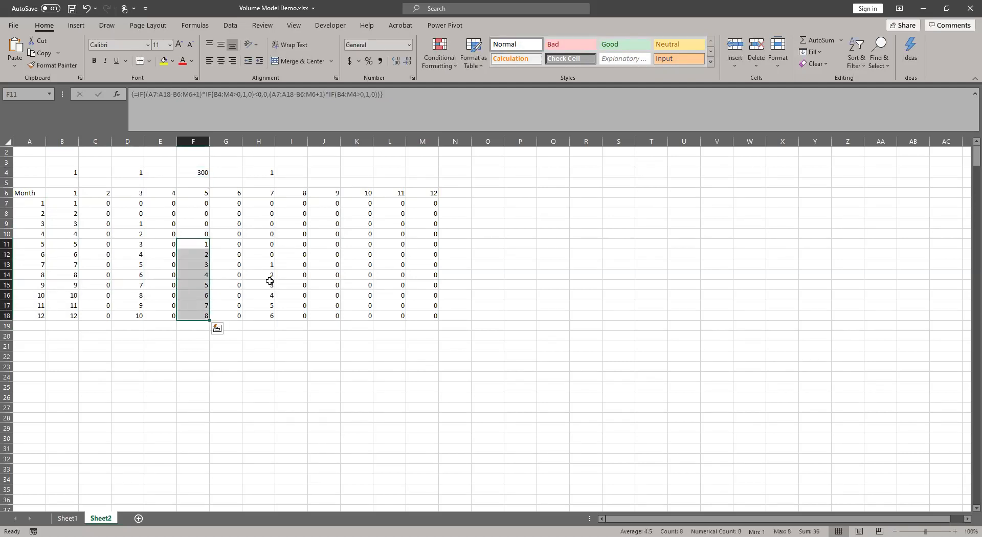
{"action": "mouse_move", "coordinate": [190, 245]}
{"action": "left_mouse_down"}
{"action": "mouse_move", "coordinate": [202, 315]}
{"action": "mouse_move", "coordinate": [200, 246]}
{"action": "left_mouse_up"}
Set the month 5 well count in F4 back to 1 and review the whole matrix B7:M18
{"action": "left_click", "coordinate": [193, 174]}
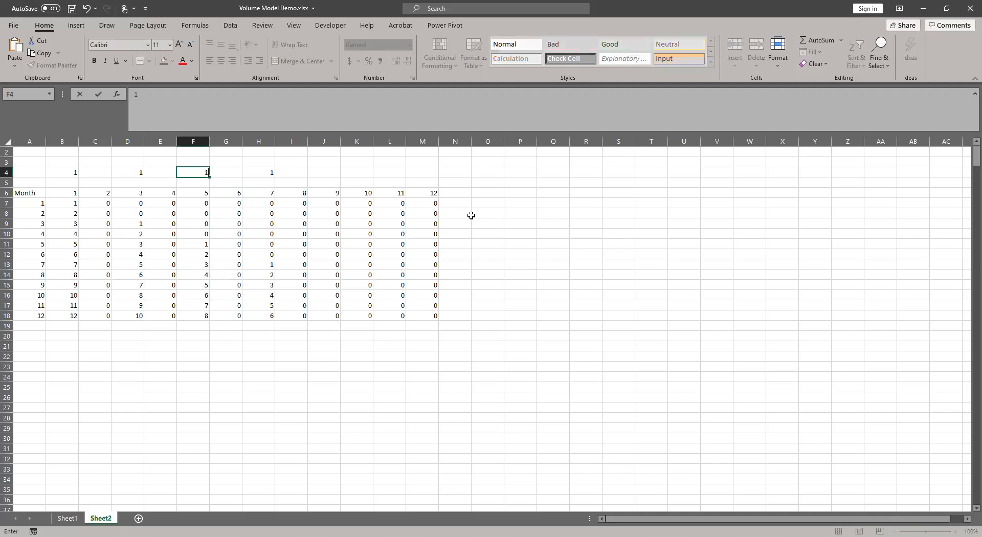
{"action": "type", "text": "1"}
{"action": "key", "text": "ctrl+Return"}
{"action": "left_click_drag", "start_coordinate": [204, 203], "coordinate": [206, 282]}
{"action": "left_click", "coordinate": [193, 181]}
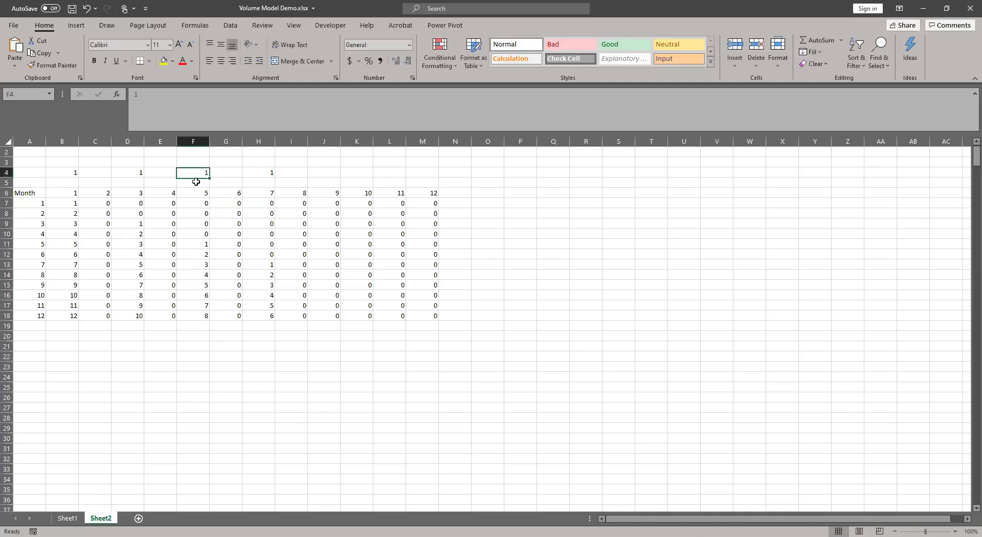
{"action": "left_click_drag", "start_coordinate": [70, 205], "coordinate": [430, 318]}
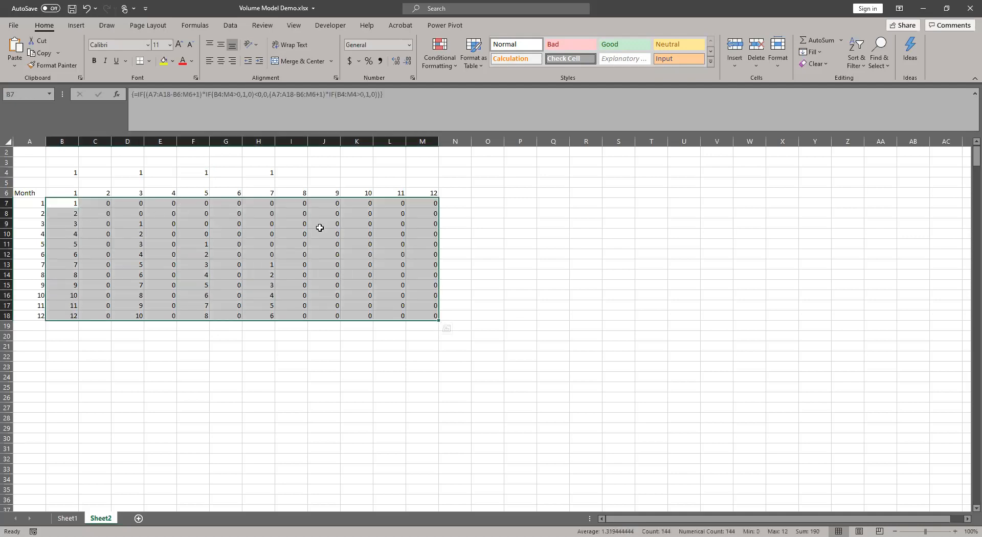
Copy the month numbers in A7:A18 to A22:A33 below the matrix
{"action": "left_click_drag", "start_coordinate": [35, 314], "coordinate": [31, 206]}
{"action": "key", "text": "ctrl+c"}
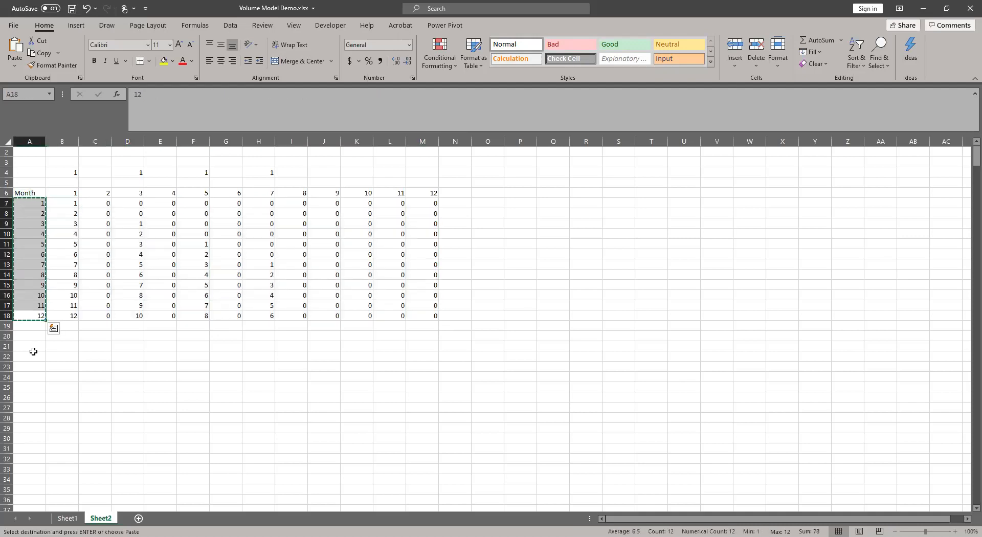
{"action": "left_click", "coordinate": [32, 355]}
{"action": "key", "text": "ctrl+v"}
{"action": "left_click", "coordinate": [73, 355]}
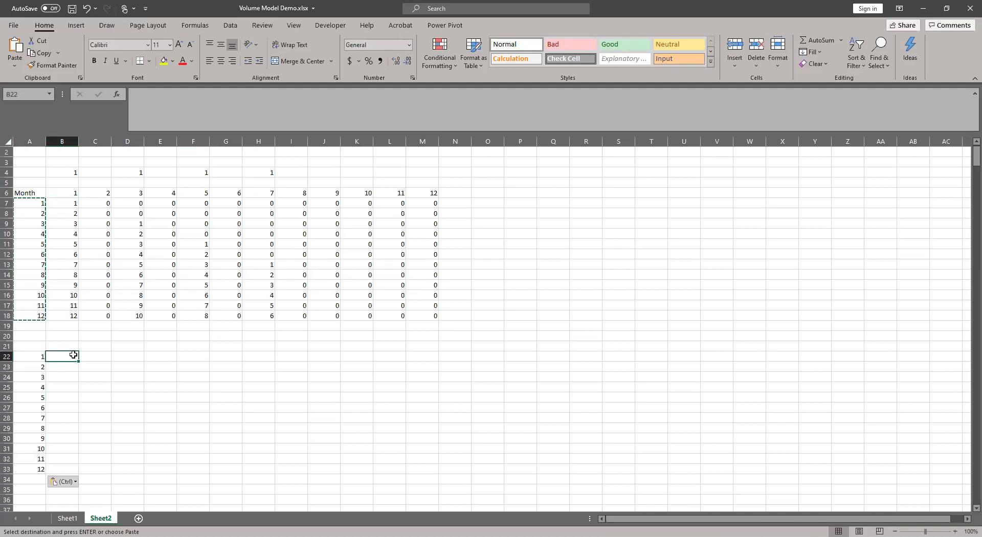
{"action": "key", "text": "Left"}
{"action": "key", "text": "shift+Down"}
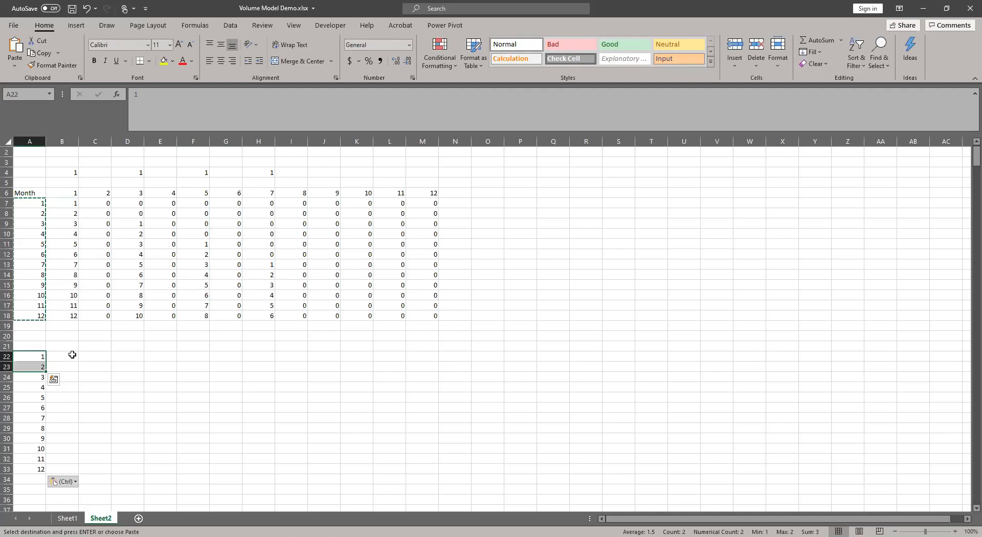
Enter =INDEX(Sheet1!$A:$B,MATCH(Sheet2!A22,Sheet1!$A:$A,FALSE),2) in B22 to look up the type curve volume for the month
{"action": "left_click", "coordinate": [72, 354]}
{"action": "type", "text": "="}
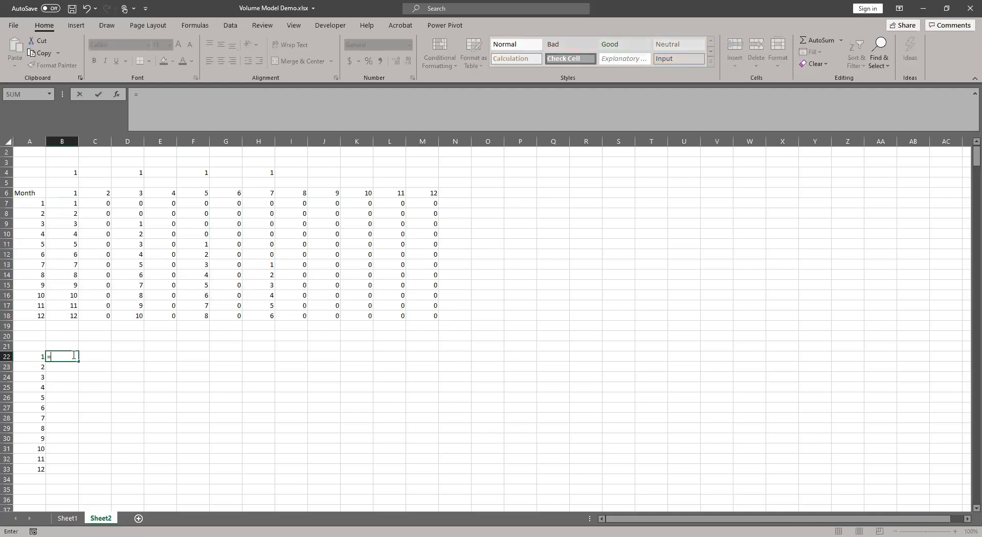
{"action": "type", "text": "INDEX("}
{"action": "left_click", "coordinate": [67, 518]}
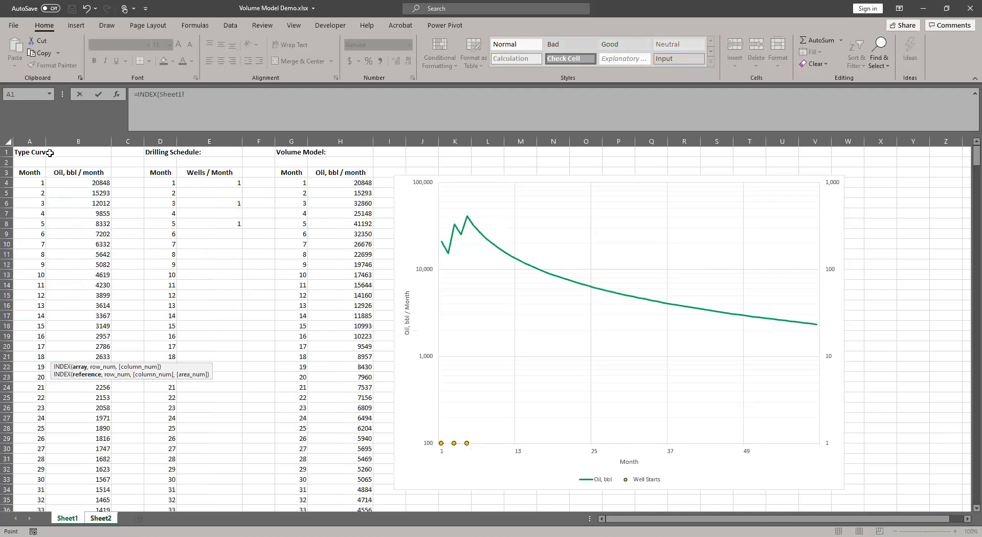
{"action": "left_click_drag", "start_coordinate": [27, 143], "coordinate": [101, 139]}
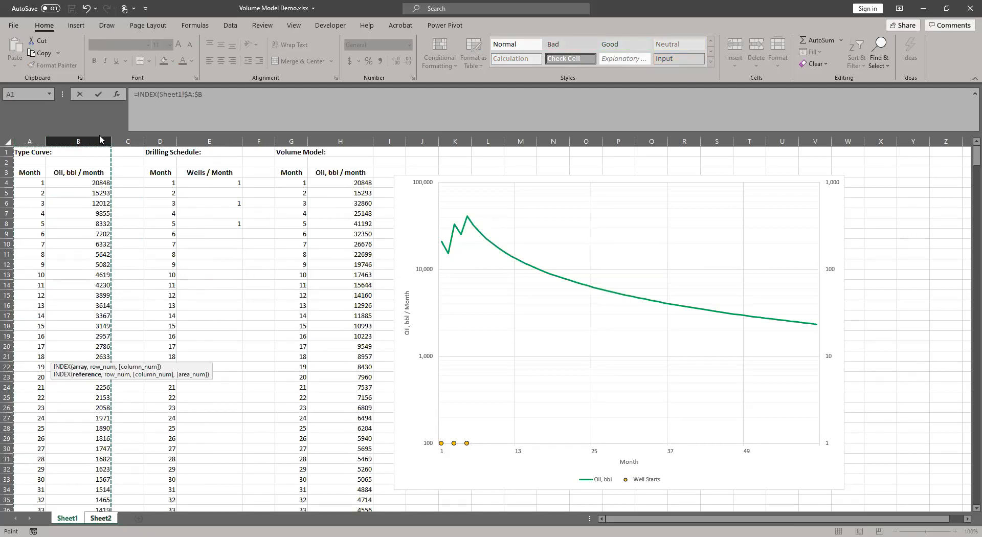
{"action": "type", "text": ",MATCH("}
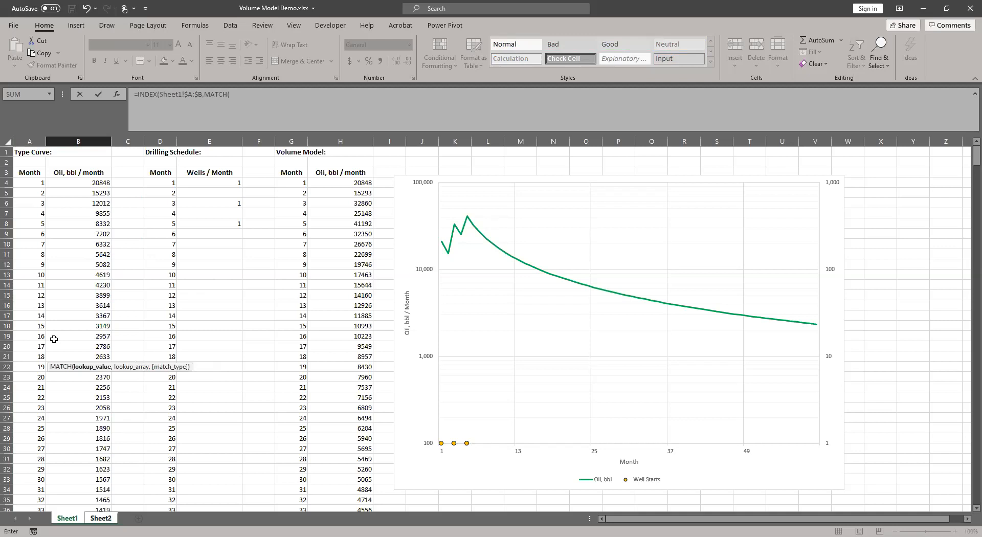
{"action": "left_click", "coordinate": [101, 518]}
{"action": "left_click", "coordinate": [28, 355]}
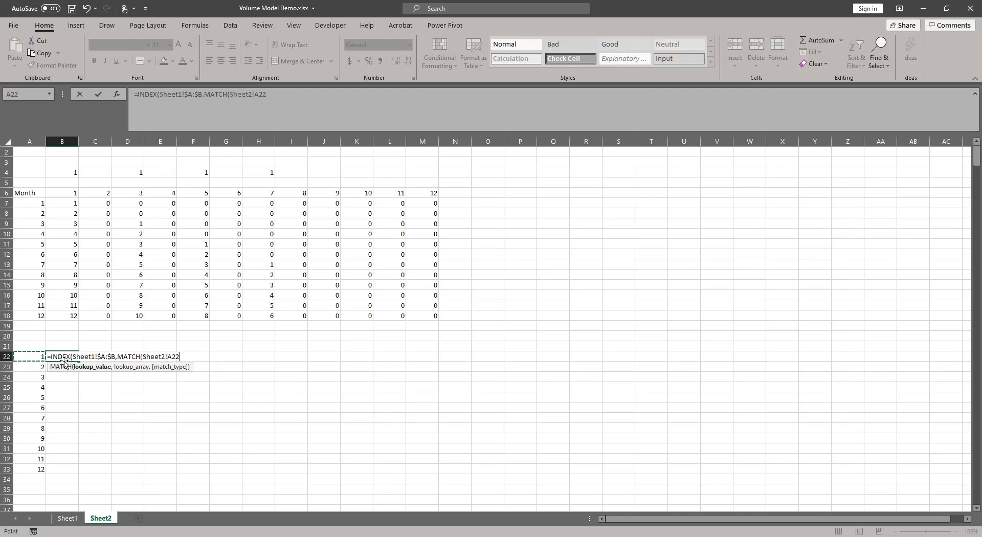
{"action": "type", "text": ","}
{"action": "left_click", "coordinate": [67, 518]}
{"action": "left_click", "coordinate": [31, 142]}
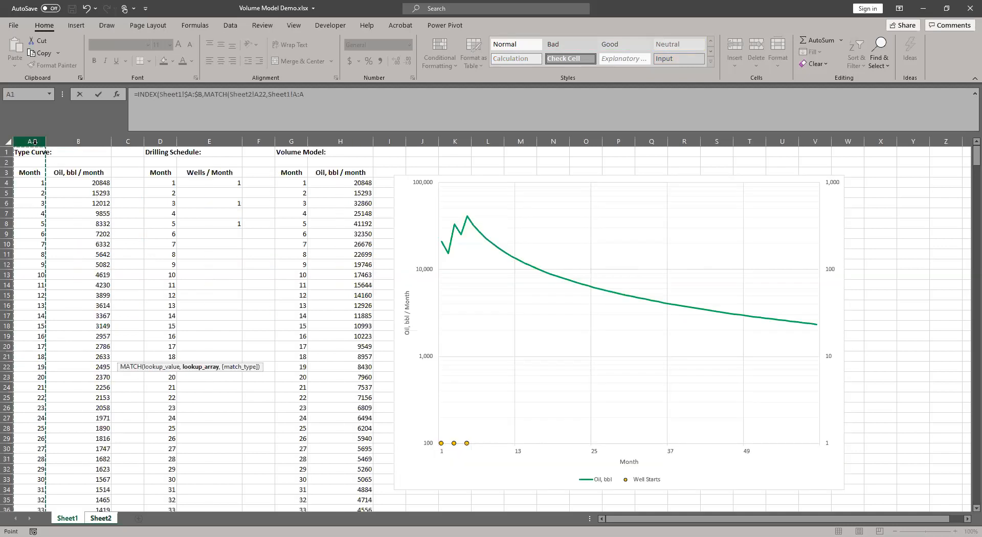
{"action": "key", "text": "F4"}
{"action": "type", "text": ",0),2)"}
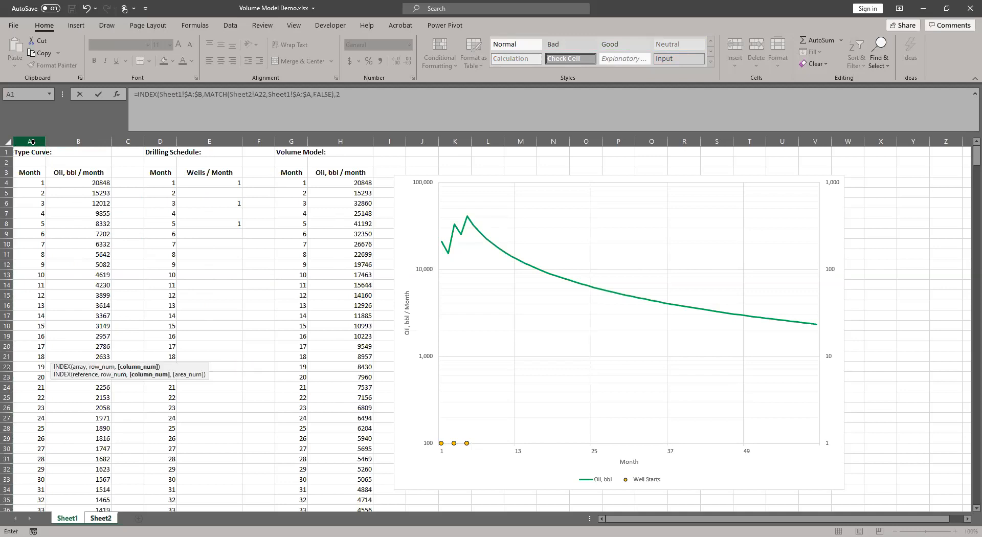
{"action": "key", "text": "Return"}
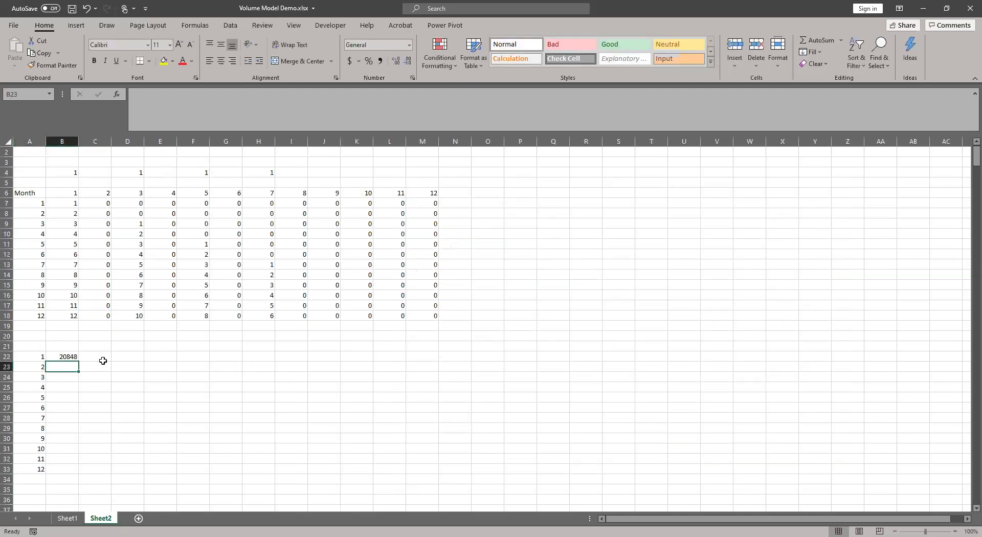
Fill the B22 lookup formula down to B33, then clear B22:B33
{"action": "left_click", "coordinate": [76, 357]}
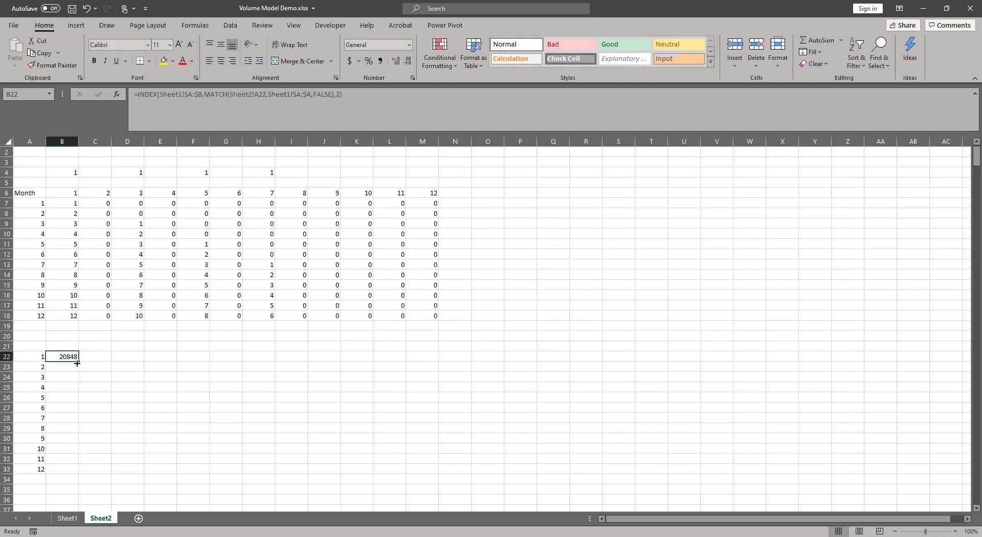
{"action": "double_click", "coordinate": [79, 361]}
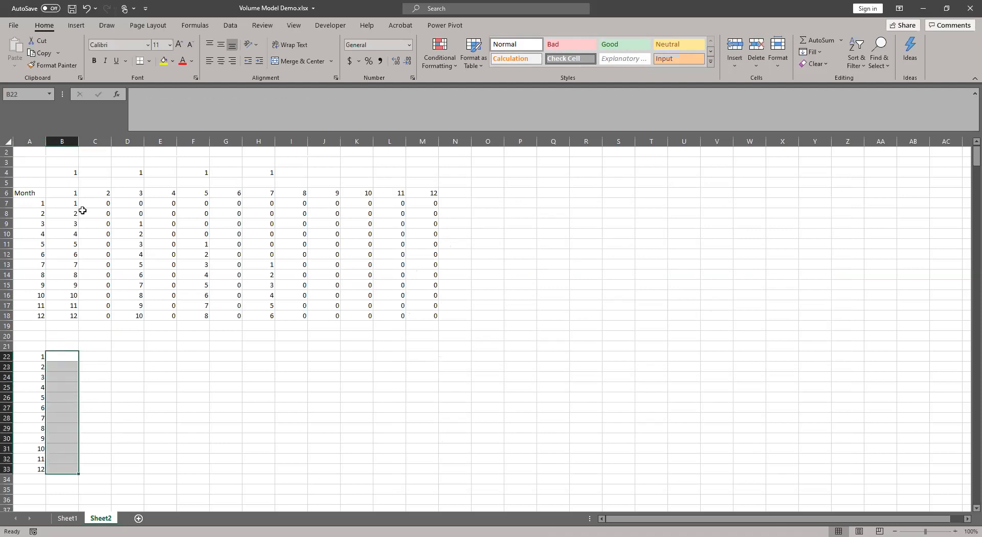
{"action": "key", "text": "Delete"}
Wrap the existing IF expression in the B7:M18 array formula as the lookup value of =INDEX(Sheet1!$A:$B,MATCH(…,Sheet1!$A:$A,FALSE),2)
{"action": "left_click_drag", "start_coordinate": [56, 200], "coordinate": [433, 315]}
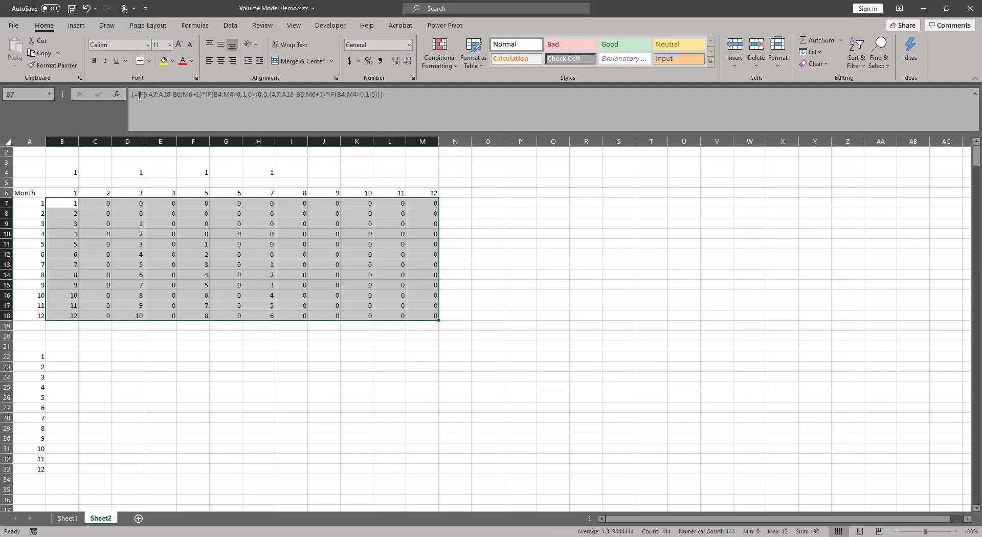
{"action": "left_click", "coordinate": [218, 110]}
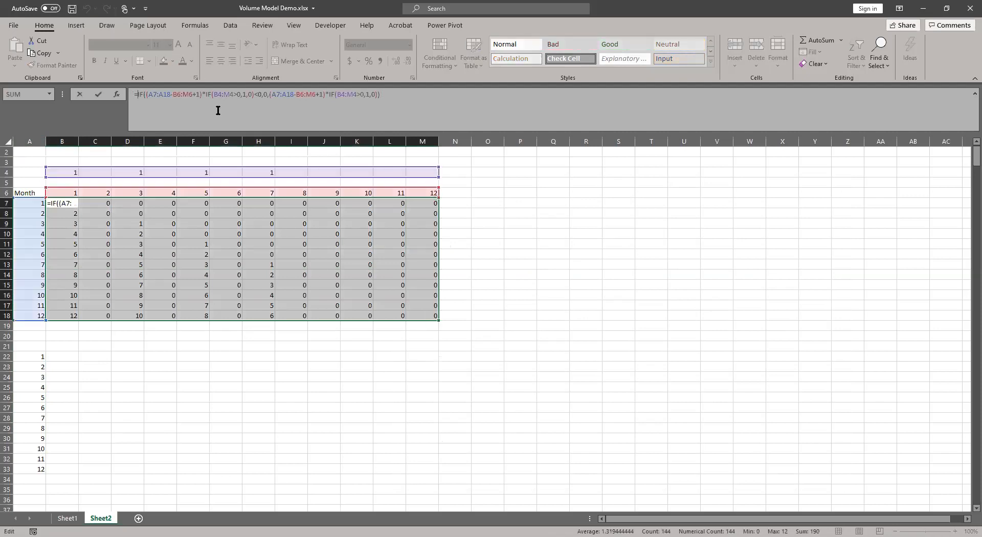
{"action": "type", "text": "INDEX("}
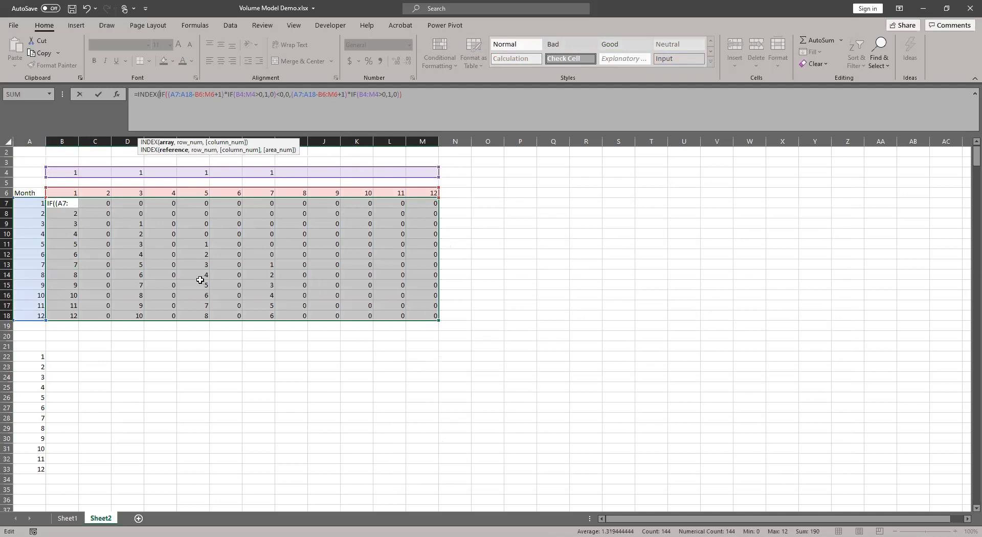
{"action": "left_click", "coordinate": [67, 518]}
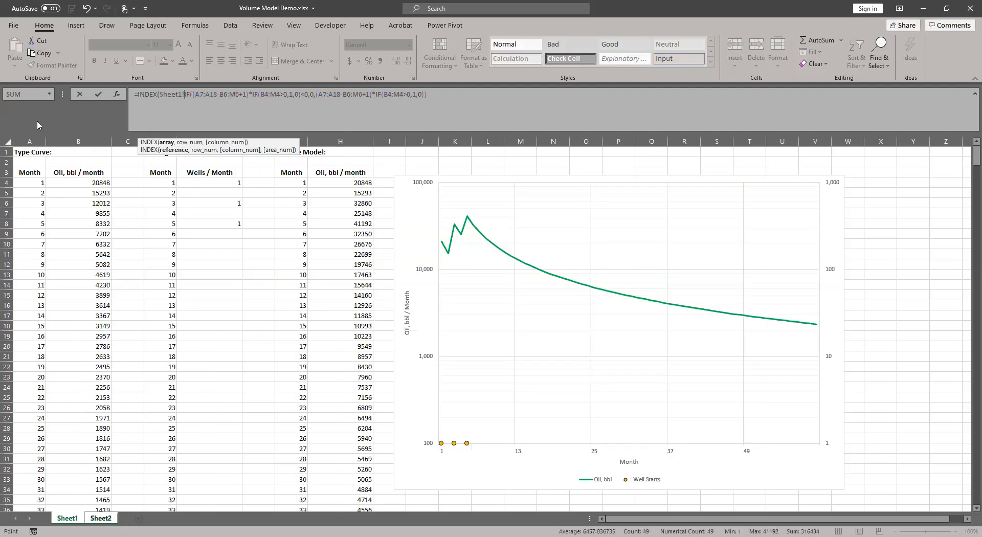
{"action": "left_click", "coordinate": [43, 139]}
{"action": "left_click_drag", "start_coordinate": [43, 138], "coordinate": [69, 137]}
{"action": "key", "text": "F4"}
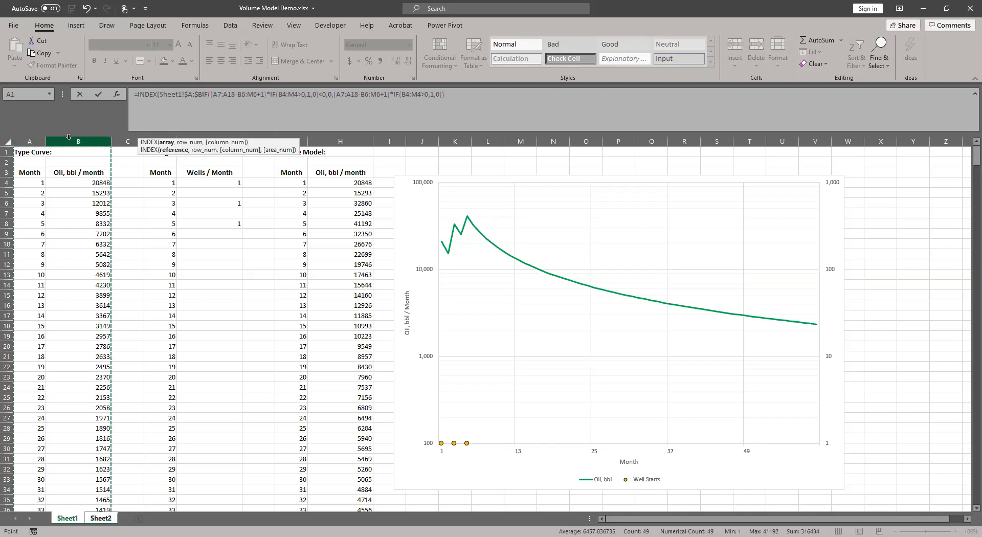
{"action": "type", "text": ",MATCH("}
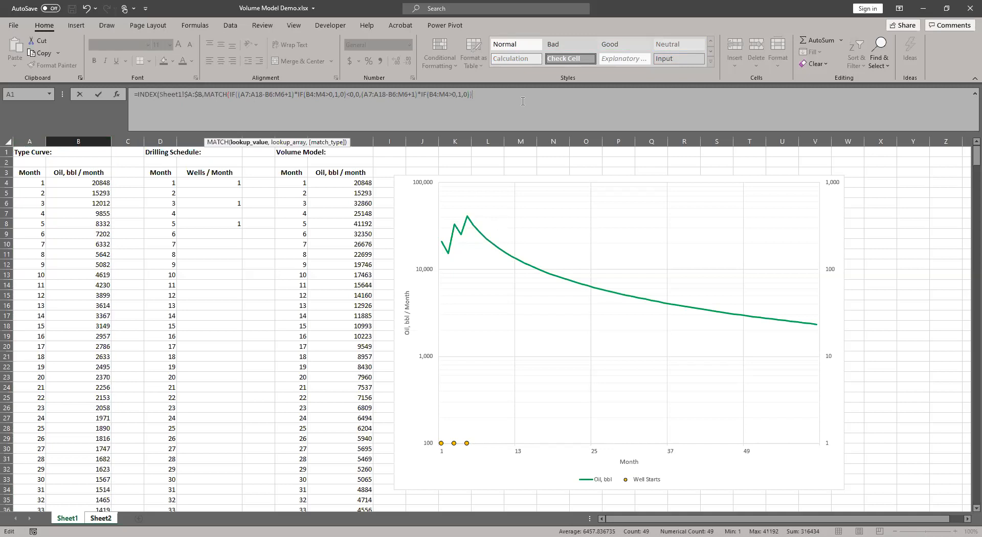
{"action": "type", "text": ","}
{"action": "left_click", "coordinate": [39, 142]}
{"action": "key", "text": "F4"}
{"action": "type", "text": ",FALSE)"}
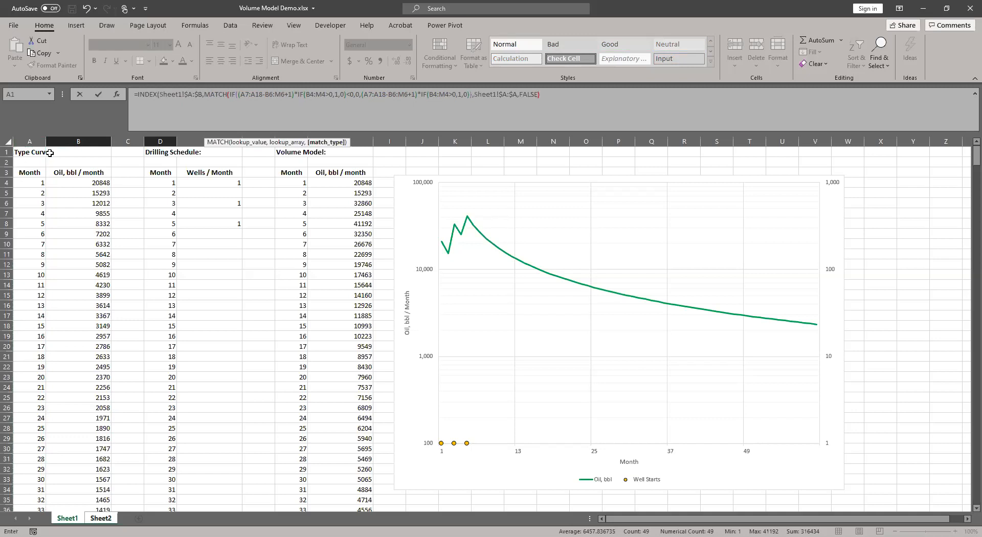
{"action": "type", "text": ",2"}
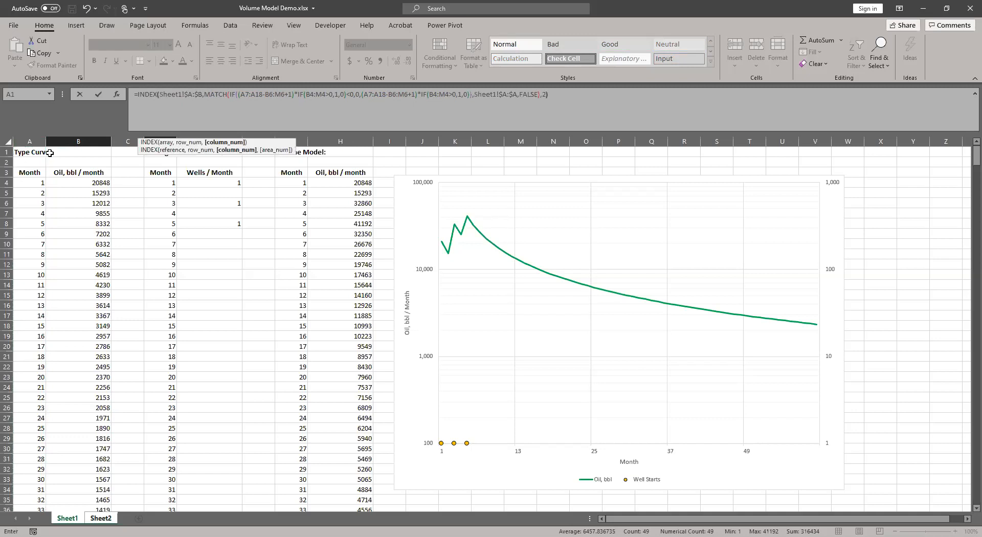
{"action": "key", "text": "ctrl+shift+Return"}
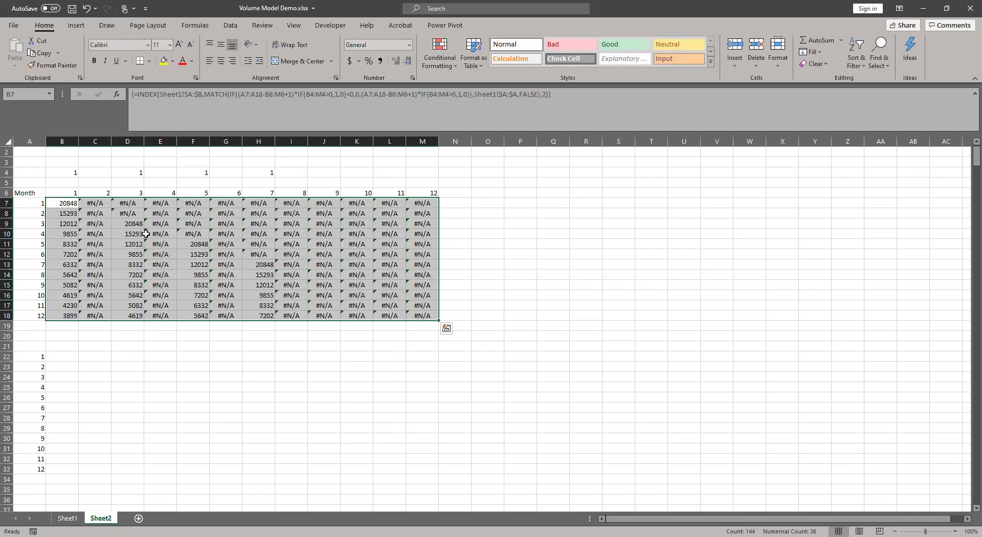
{"action": "left_click_drag", "start_coordinate": [91, 204], "coordinate": [415, 227]}
{"action": "left_click_drag", "start_coordinate": [197, 243], "coordinate": [198, 307]}
{"action": "left_click_drag", "start_coordinate": [258, 265], "coordinate": [266, 305]}
{"action": "left_click", "coordinate": [252, 256]}
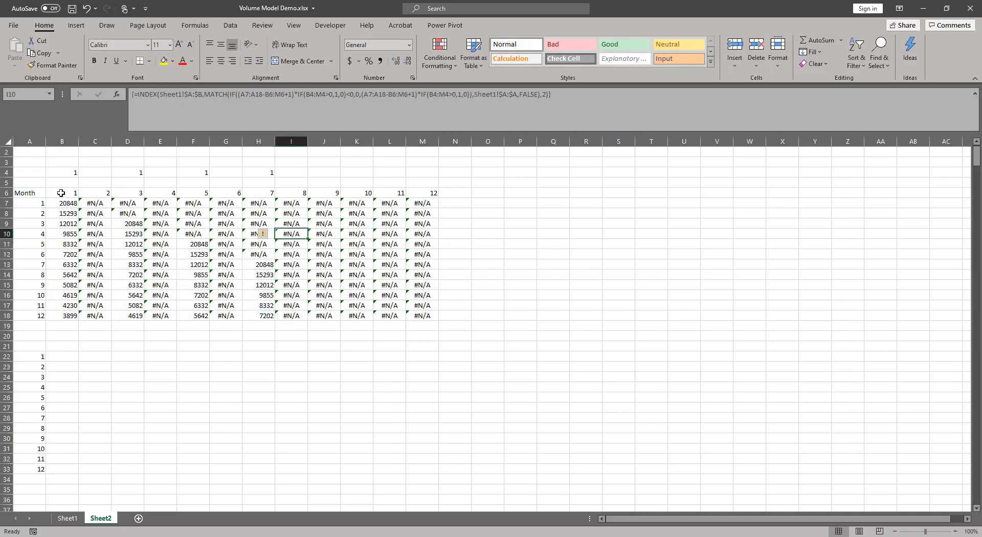
Wrap the B7:M18 array formula in IFERROR with 0 as the fallback value
{"action": "left_click_drag", "start_coordinate": [65, 203], "coordinate": [444, 317]}
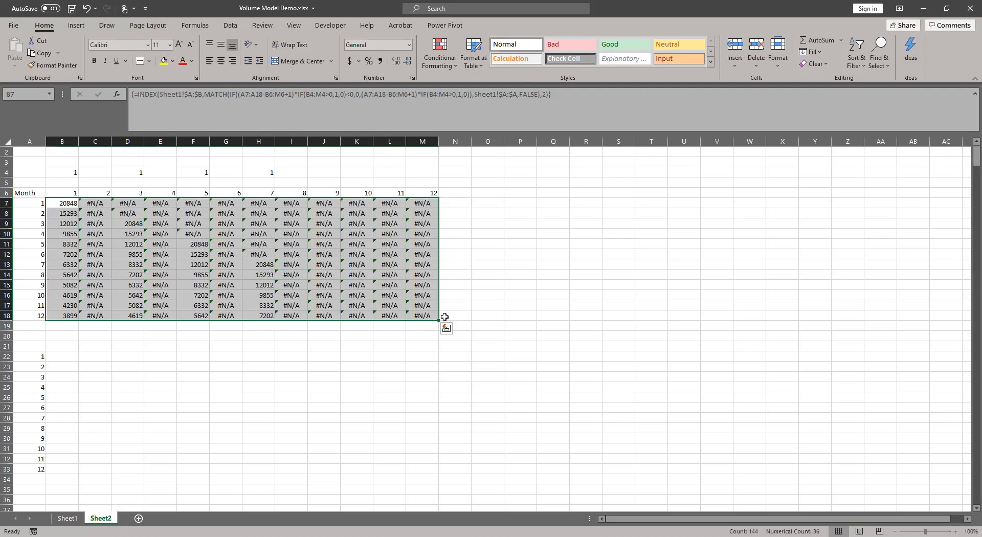
{"action": "left_click", "coordinate": [140, 92]}
{"action": "key", "text": "shift+Home"}
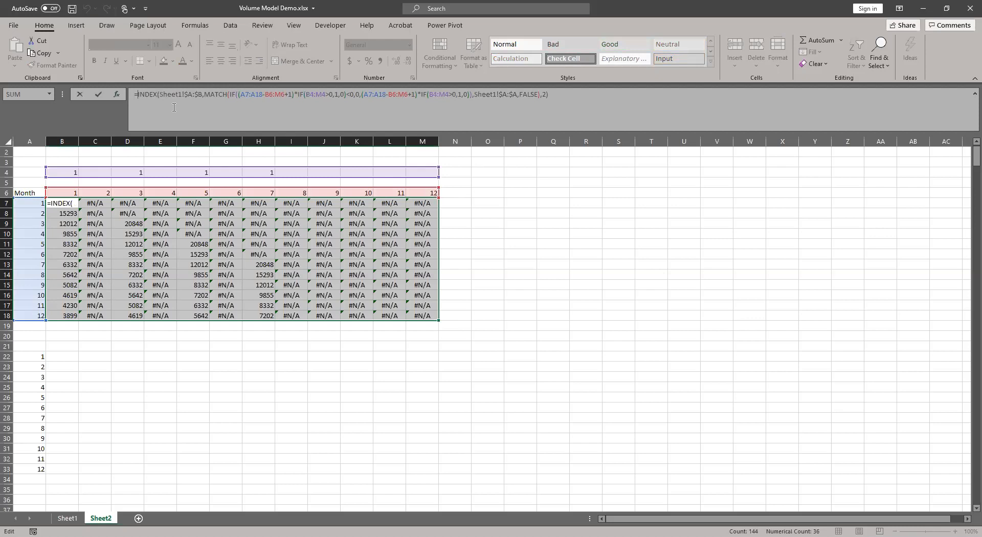
{"action": "type", "text": "IFERROR("}
{"action": "key", "text": "End"}
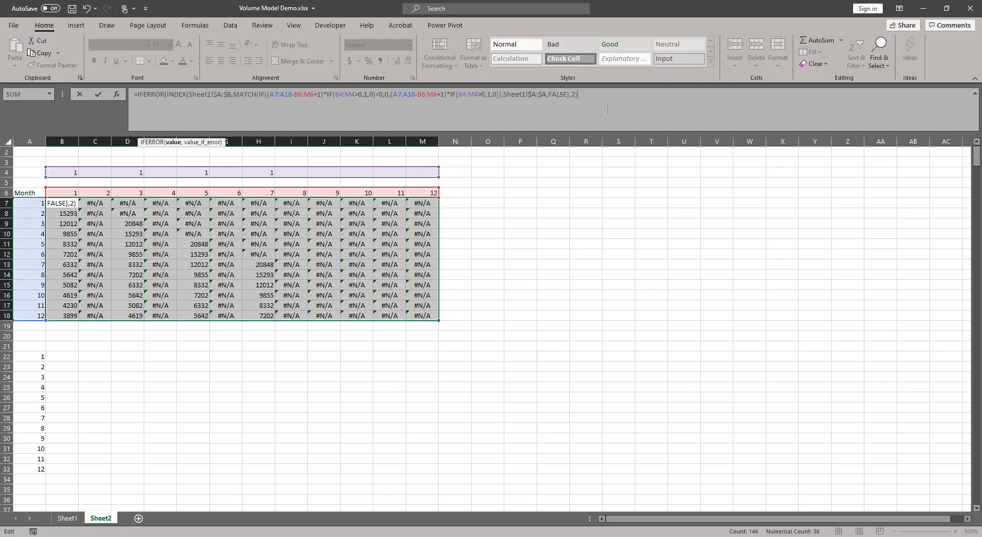
{"action": "type", "text": ",0)"}
{"action": "key", "text": "ctrl+shift+Return"}
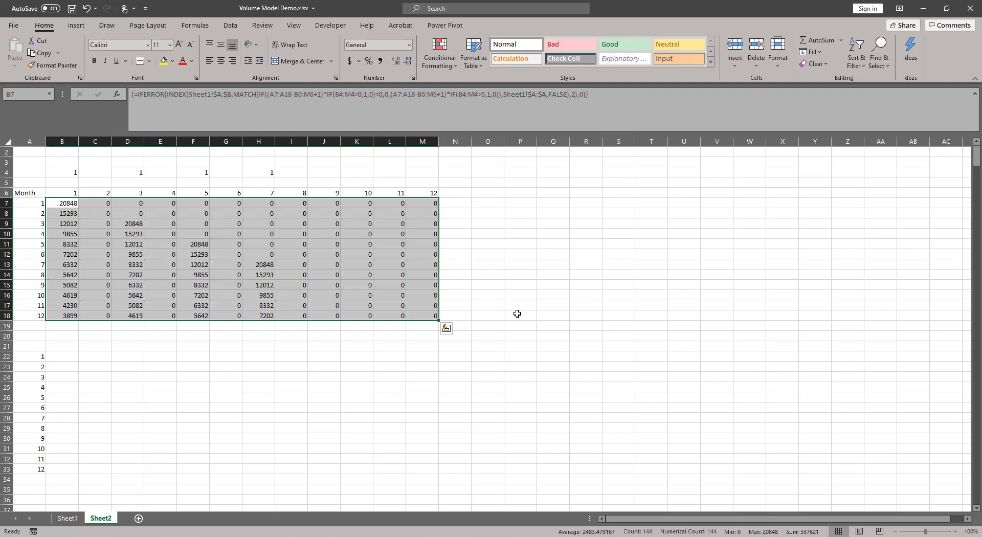
Clear the leftover month numbers below the matrix in A20:E34
{"action": "left_click_drag", "start_coordinate": [28, 336], "coordinate": [164, 475]}
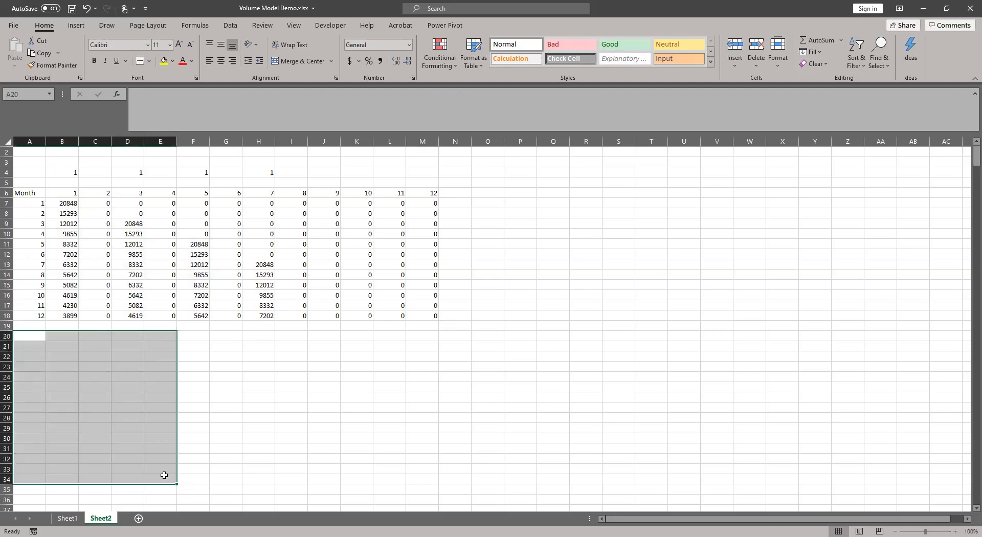
{"action": "left_click", "coordinate": [234, 217]}
Try 30 as the drilling schedule value for month 5 in F4
{"action": "left_click", "coordinate": [191, 172]}
{"action": "type", "text": "30"}
{"action": "key", "text": "Return"}
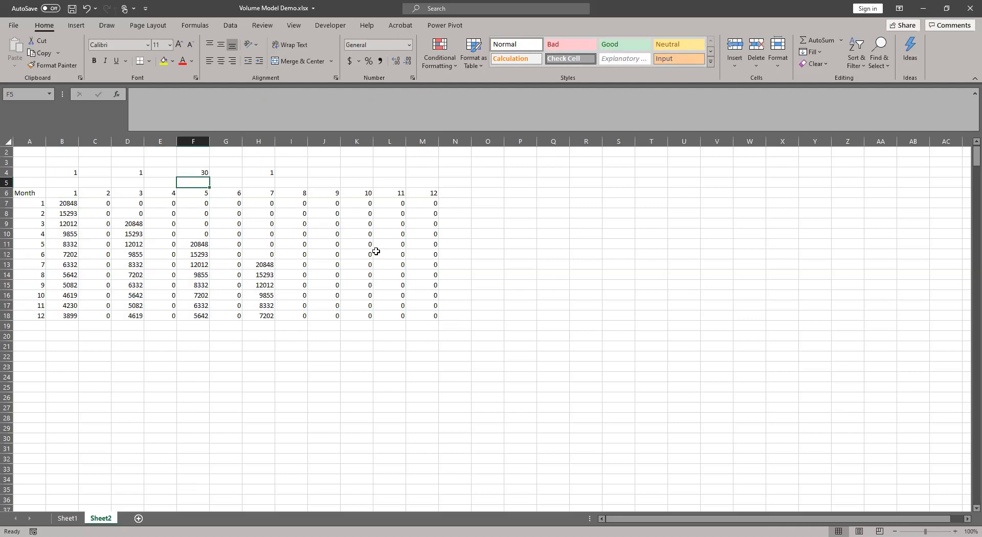
{"action": "key", "text": "ctrl+z"}
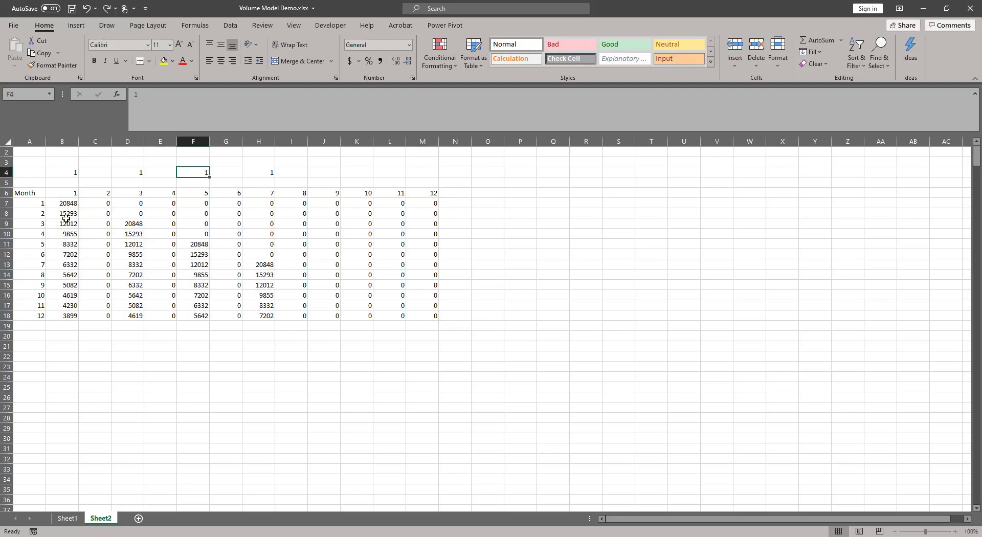
{"action": "key", "text": "ctrl+z"}
{"action": "left_click_drag", "start_coordinate": [64, 173], "coordinate": [267, 174]}
{"action": "left_click", "coordinate": [294, 223]}
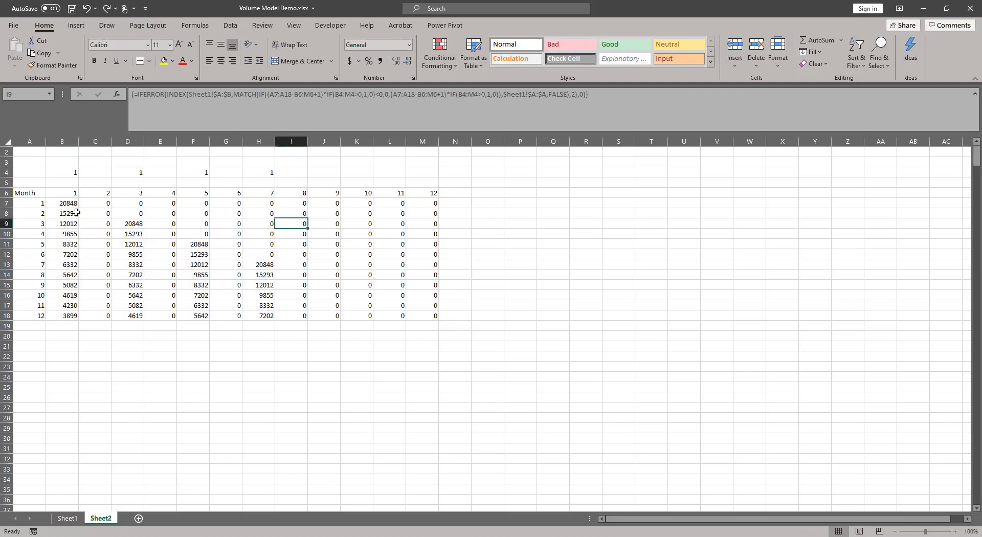
{"action": "left_click_drag", "start_coordinate": [64, 203], "coordinate": [434, 316]}
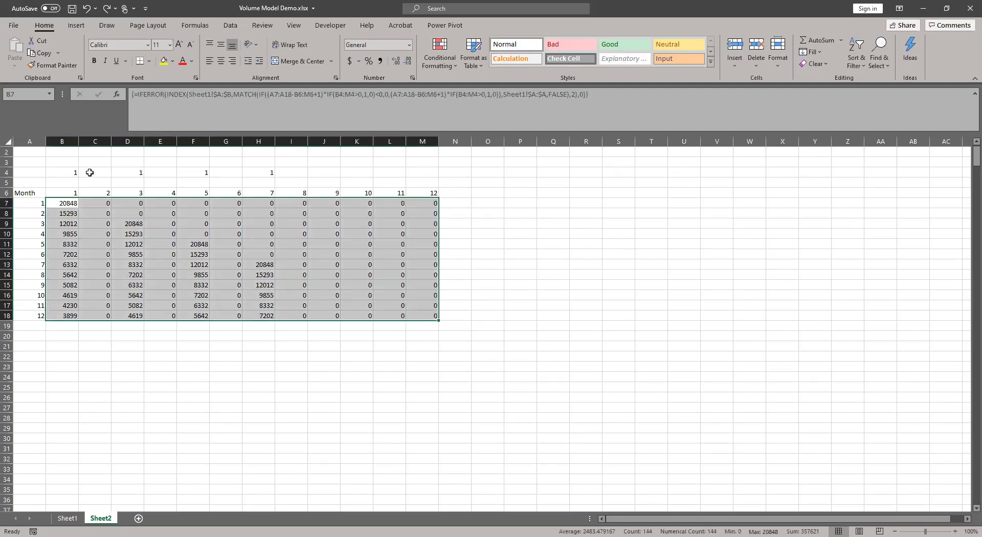
{"action": "left_click_drag", "start_coordinate": [64, 173], "coordinate": [430, 169]}
{"action": "key", "text": "ctrl+v"}
{"action": "left_click", "coordinate": [315, 285]}
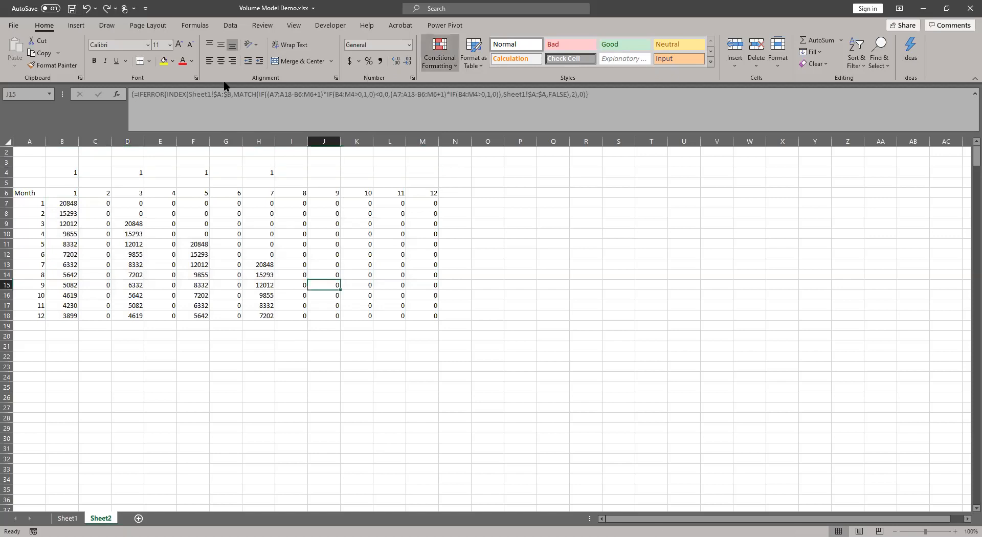
{"action": "left_click", "coordinate": [626, 97]}
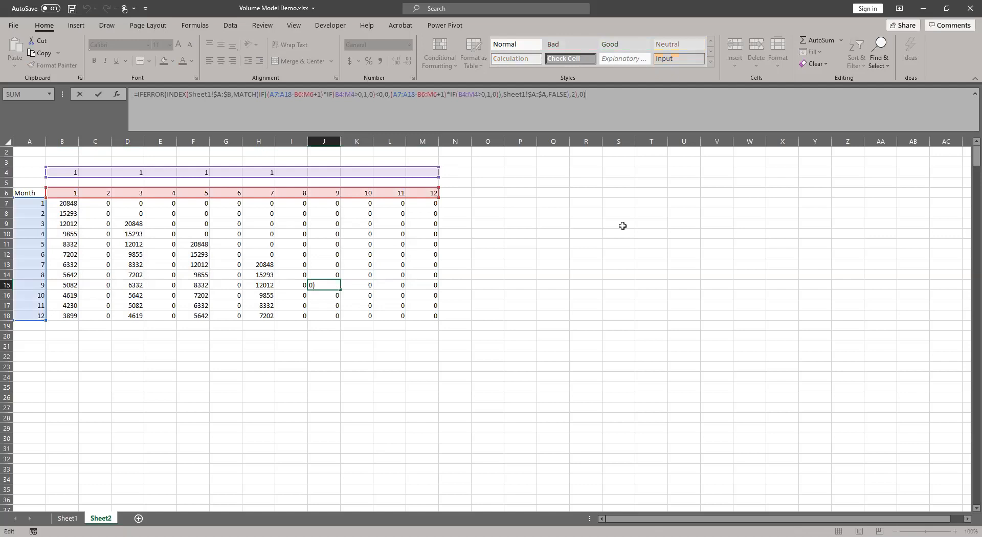
{"action": "type", "text": "*"}
{"action": "key", "text": "Escape"}
Multiply the whole B7:M18 array formula by the schedule row B4:M4
{"action": "left_click_drag", "start_coordinate": [60, 202], "coordinate": [431, 313]}
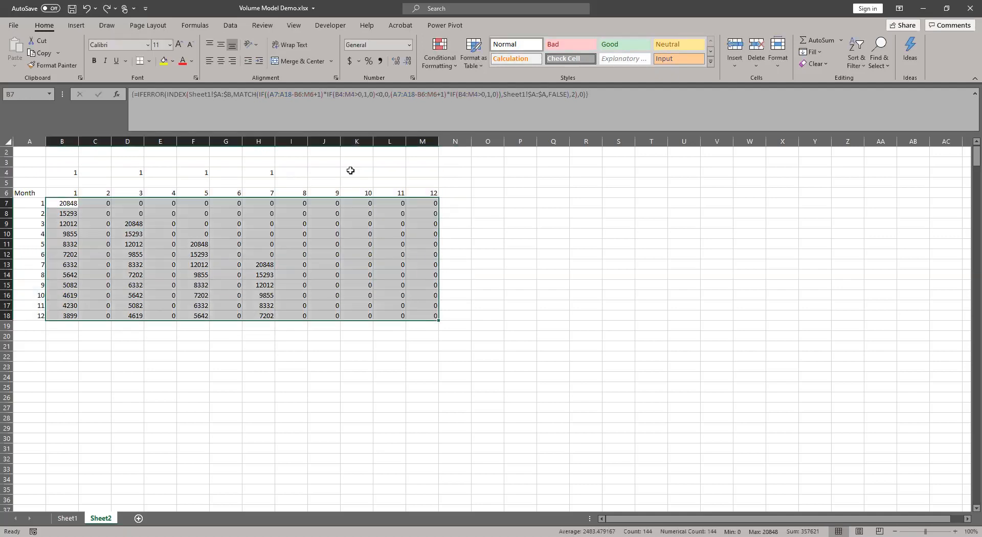
{"action": "left_click", "coordinate": [656, 101]}
{"action": "type", "text": "*"}
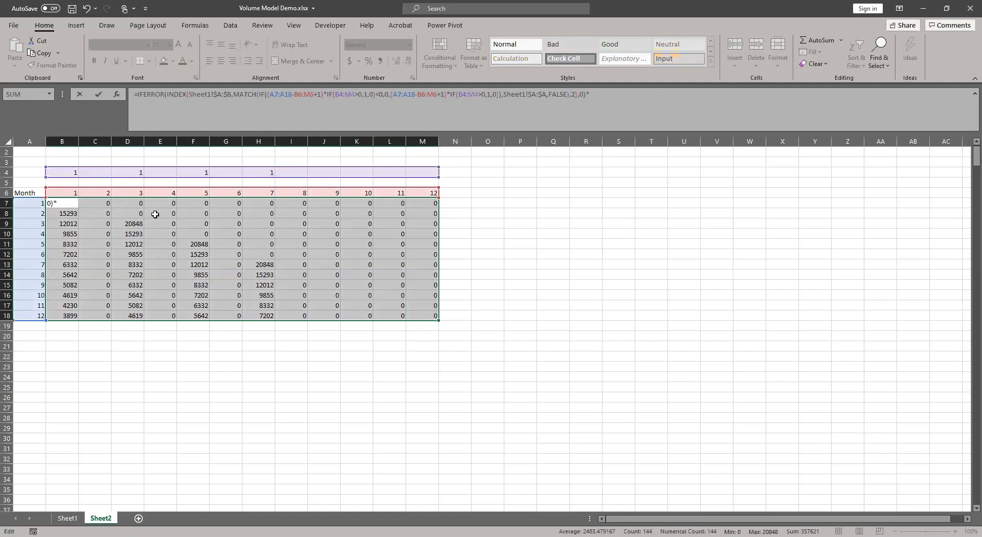
{"action": "left_click", "coordinate": [57, 173]}
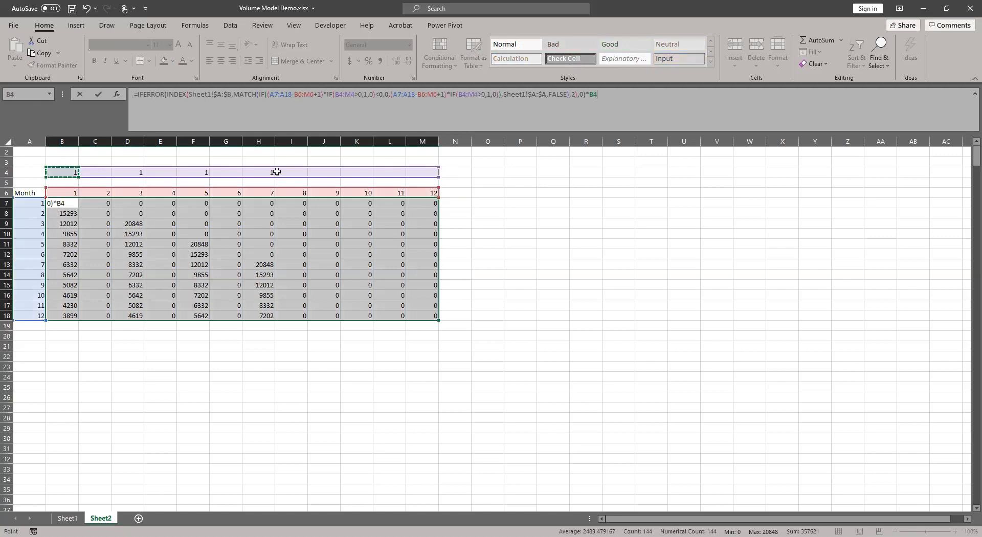
{"action": "left_click", "coordinate": [427, 173], "text": "shift"}
{"action": "key", "text": "ctrl+shift+Return"}
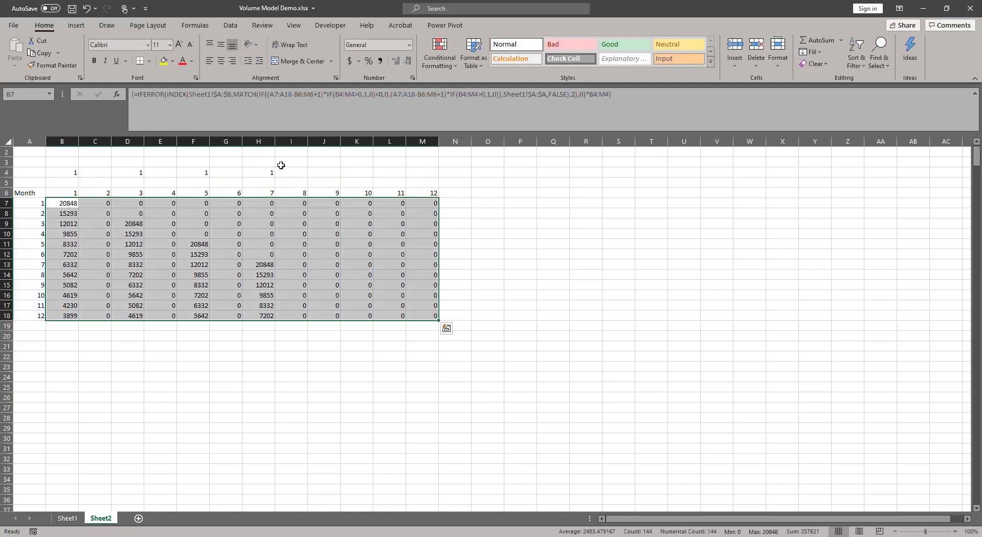
Set the schedule value for month 7 in H4 to 20 and check the volumes across the matrix
{"action": "left_click", "coordinate": [263, 172]}
{"action": "type", "text": "20"}
{"action": "key", "text": "Return"}
{"action": "left_click_drag", "start_coordinate": [263, 269], "coordinate": [266, 309]}
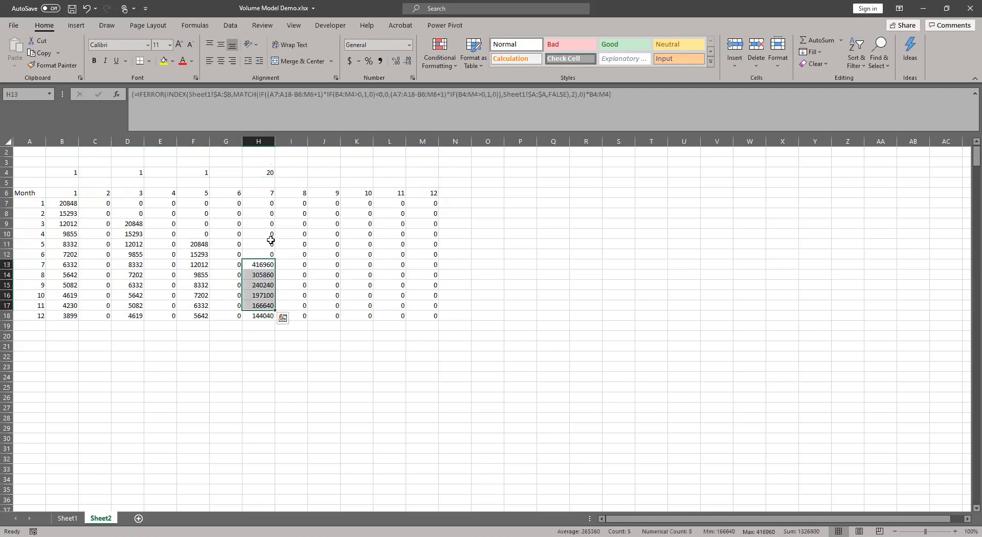
{"action": "left_click", "coordinate": [329, 245]}
{"action": "left_click", "coordinate": [196, 243]}
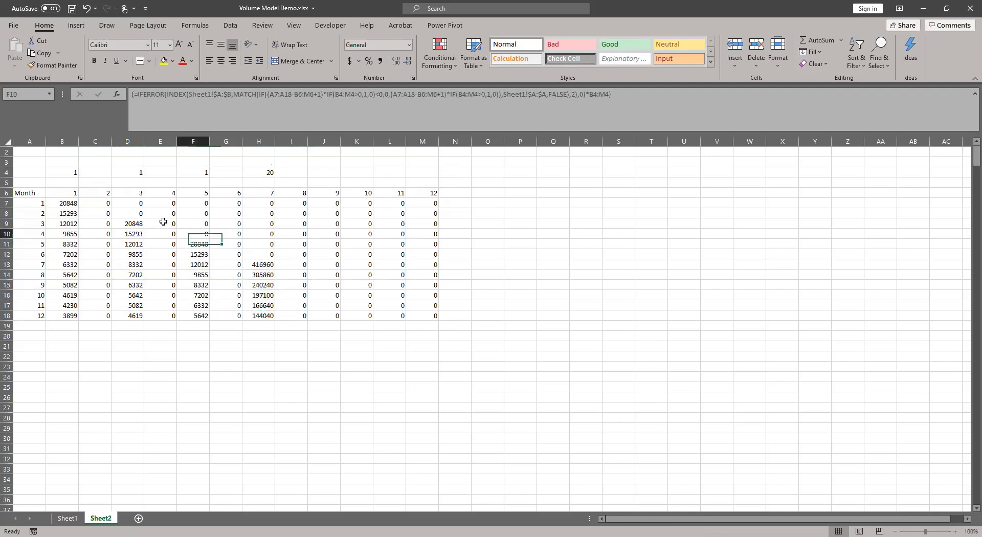
{"action": "left_click_drag", "start_coordinate": [94, 218], "coordinate": [422, 315]}
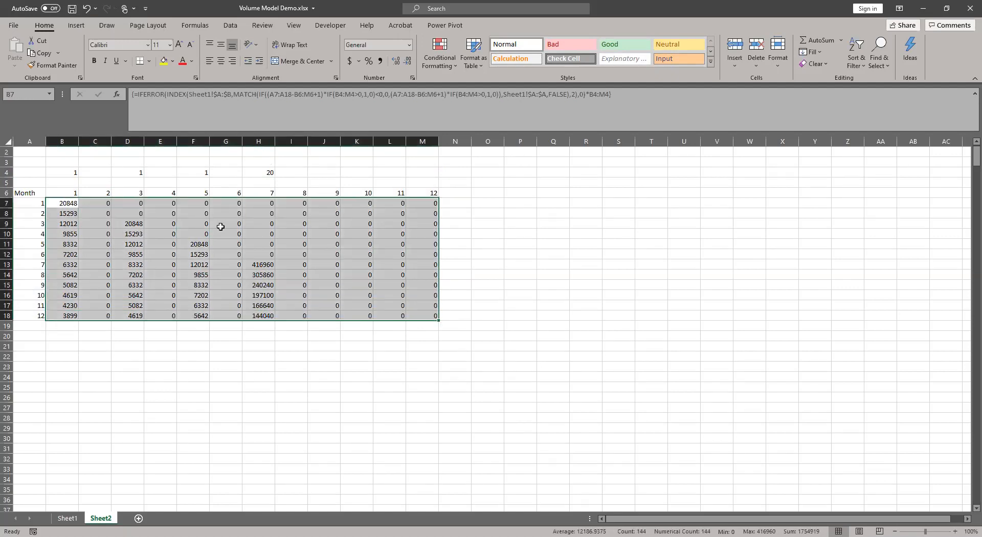
{"action": "left_click", "coordinate": [206, 255]}
{"action": "left_click_drag", "start_coordinate": [127, 254], "coordinate": [138, 313]}
Set the schedule value for month 3 in D4 to 3 and check its first volume in D9
{"action": "left_click", "coordinate": [128, 173]}
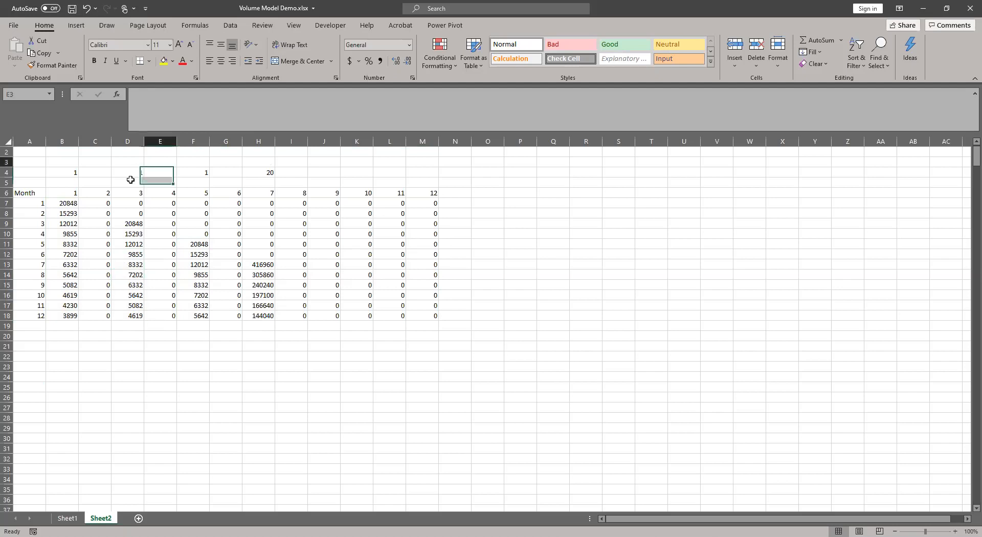
{"action": "key", "text": "BackSpace"}
{"action": "type", "text": "3"}
{"action": "key", "text": "Return"}
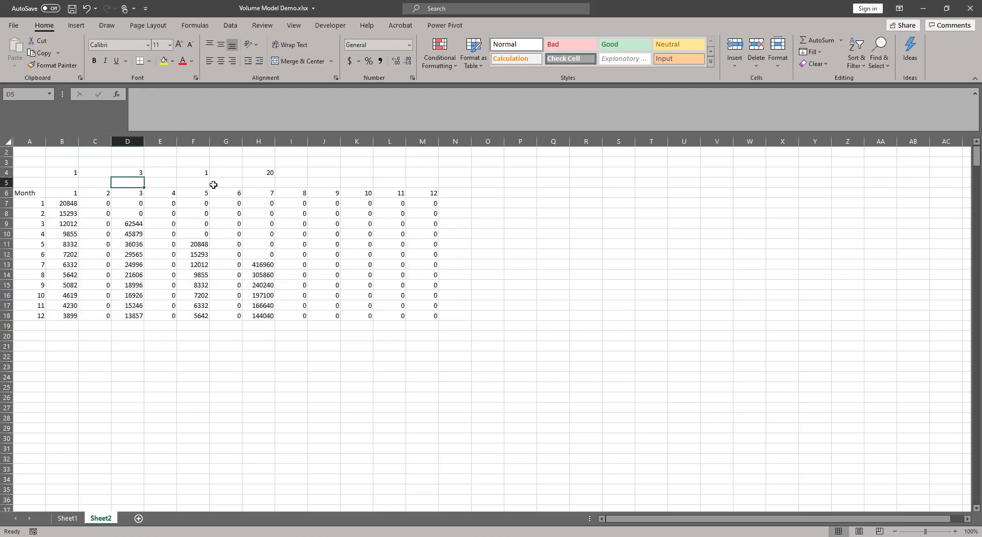
{"action": "left_click", "coordinate": [131, 223]}
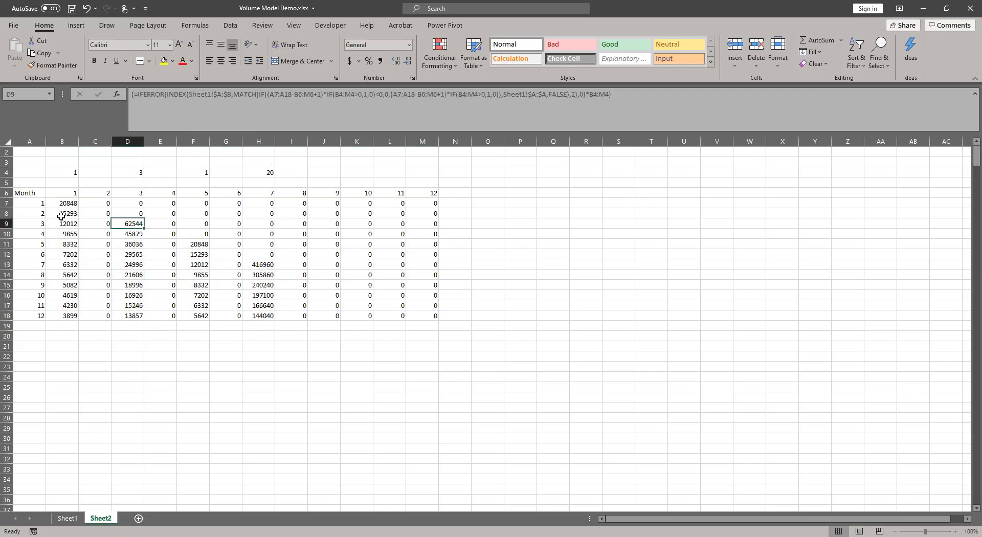
Insert two blank columns before the Month column
{"action": "left_click_drag", "start_coordinate": [433, 203], "coordinate": [62, 203]}
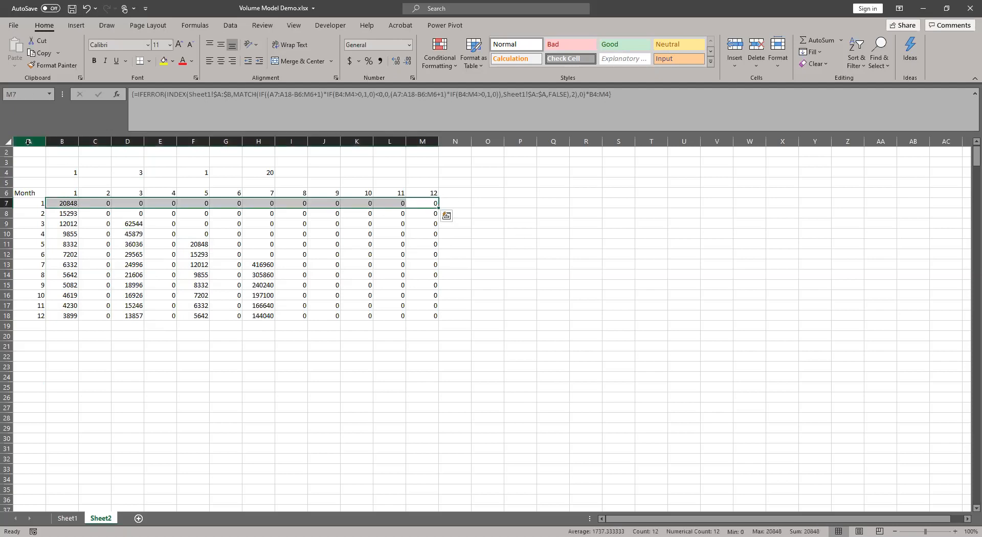
{"action": "left_click_drag", "start_coordinate": [30, 141], "coordinate": [62, 141]}
{"action": "right_click", "coordinate": [68, 143]}
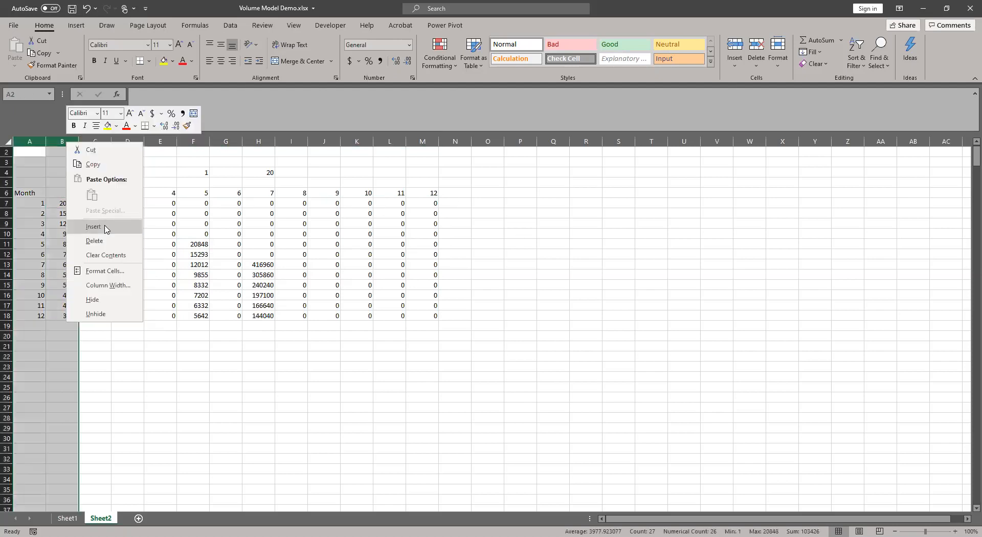
Sum the month 1 matrix row in A7 and fill the total down to A18
{"action": "left_click", "coordinate": [26, 203]}
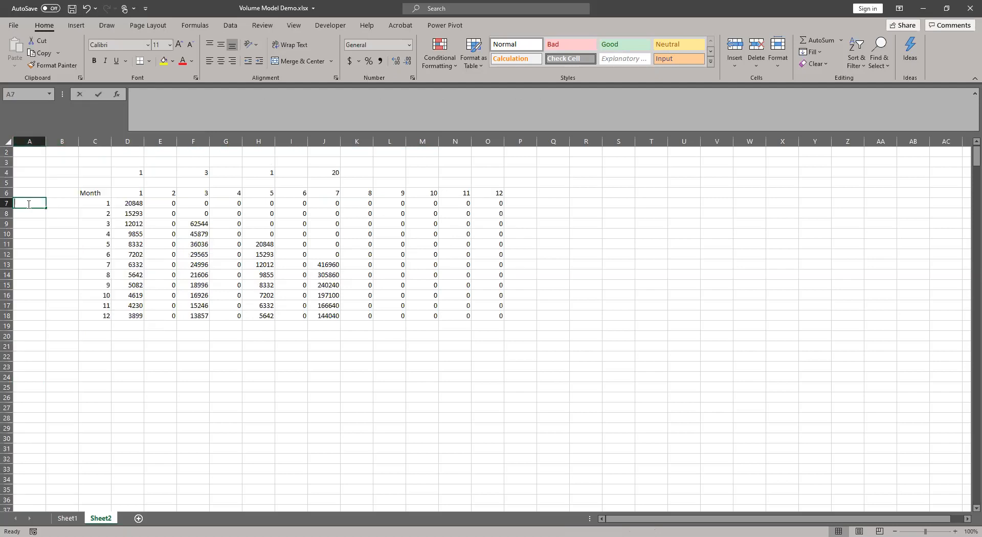
{"action": "key", "text": "alt+equal"}
{"action": "key", "text": "Return"}
{"action": "left_click", "coordinate": [36, 204]}
{"action": "left_click_drag", "start_coordinate": [46, 209], "coordinate": [48, 316]}
Clear the month 7 schedule value in J4 and set the month 3 value in F4 to 1
{"action": "left_click_drag", "start_coordinate": [135, 172], "coordinate": [527, 172]}
{"action": "left_click_drag", "start_coordinate": [300, 173], "coordinate": [302, 183]}
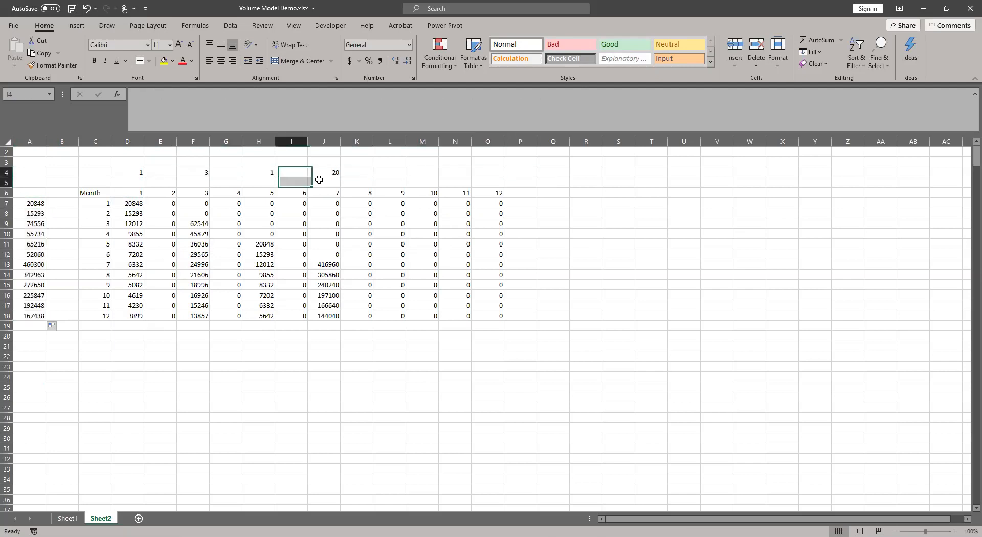
{"action": "left_click", "coordinate": [333, 174]}
{"action": "key", "text": "Delete"}
{"action": "left_click", "coordinate": [205, 173]}
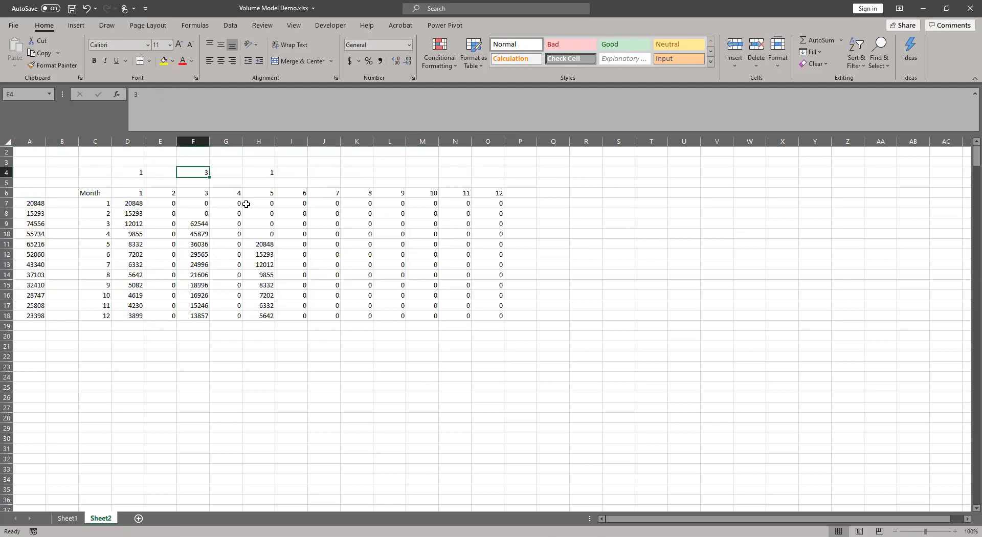
{"action": "type", "text": "1"}
{"action": "key", "text": "ctrl+Return"}
{"action": "left_click", "coordinate": [251, 255]}
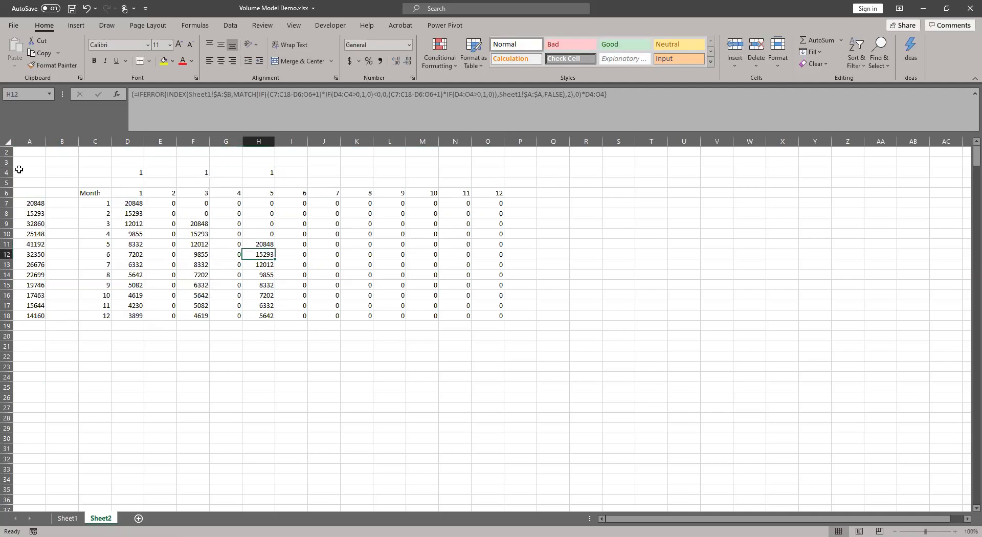
Enter 1 in Q7, beside the first row of the volume matrix
{"action": "left_click_drag", "start_coordinate": [36, 211], "coordinate": [39, 340]}
{"action": "left_click_drag", "start_coordinate": [128, 203], "coordinate": [533, 331]}
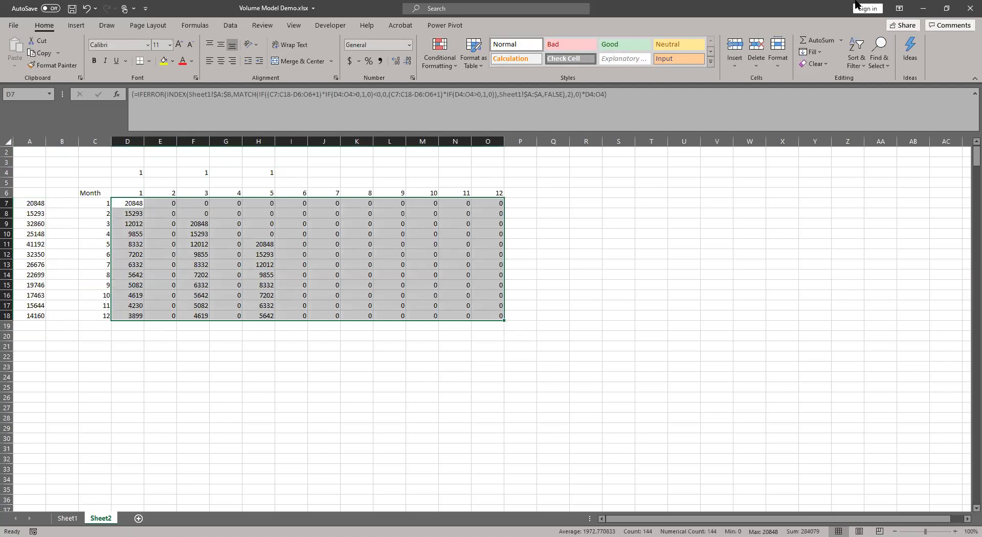
{"action": "left_click", "coordinate": [557, 203]}
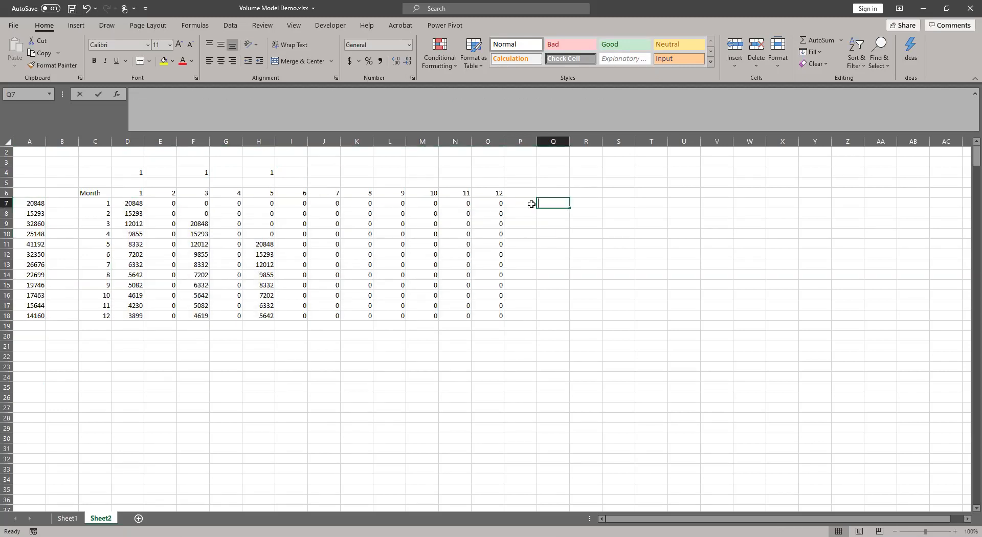
{"action": "type", "text": "1"}
{"action": "key", "text": "ctrl+Return"}
Clear the row totals in A7:A18
{"action": "left_click_drag", "start_coordinate": [135, 204], "coordinate": [498, 316]}
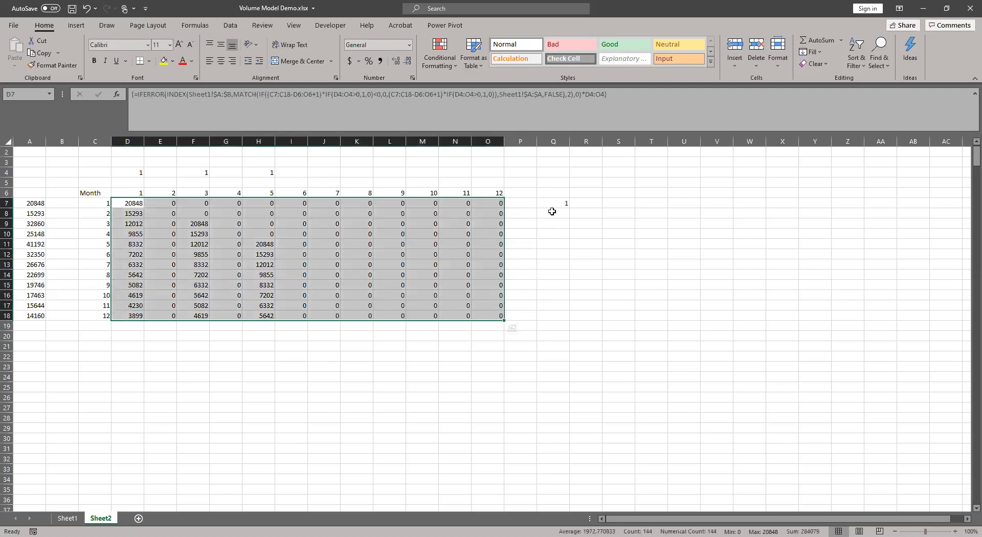
{"action": "left_click_drag", "start_coordinate": [490, 204], "coordinate": [504, 322]}
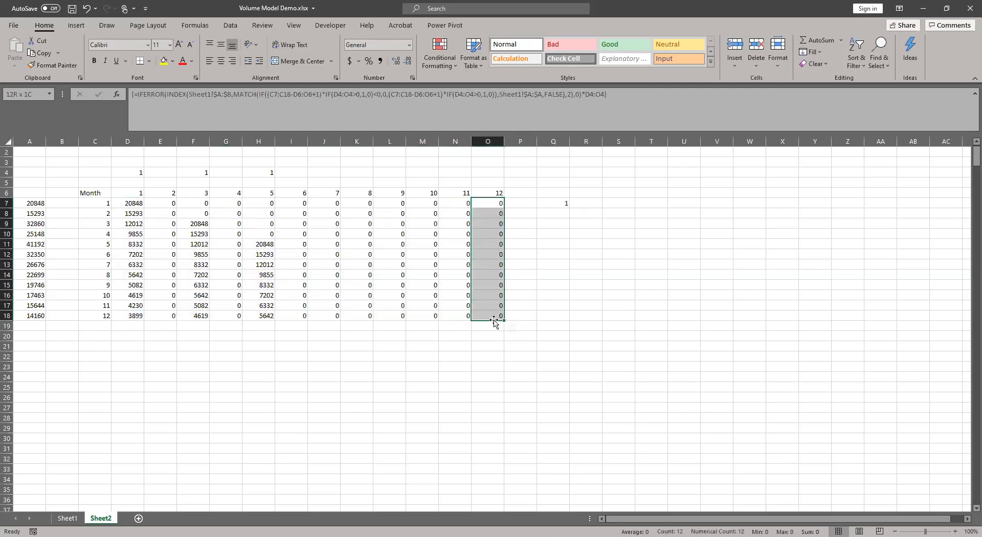
{"action": "left_click", "coordinate": [548, 285]}
{"action": "left_click_drag", "start_coordinate": [33, 203], "coordinate": [25, 315]}
{"action": "key", "text": "Delete"}
{"action": "left_click", "coordinate": [280, 234]}
Fill the 1 in Q7 down to Q18 to form a column of ones beside the D7:O18 matrix
{"action": "left_click", "coordinate": [643, 222]}
{"action": "left_click", "coordinate": [566, 204]}
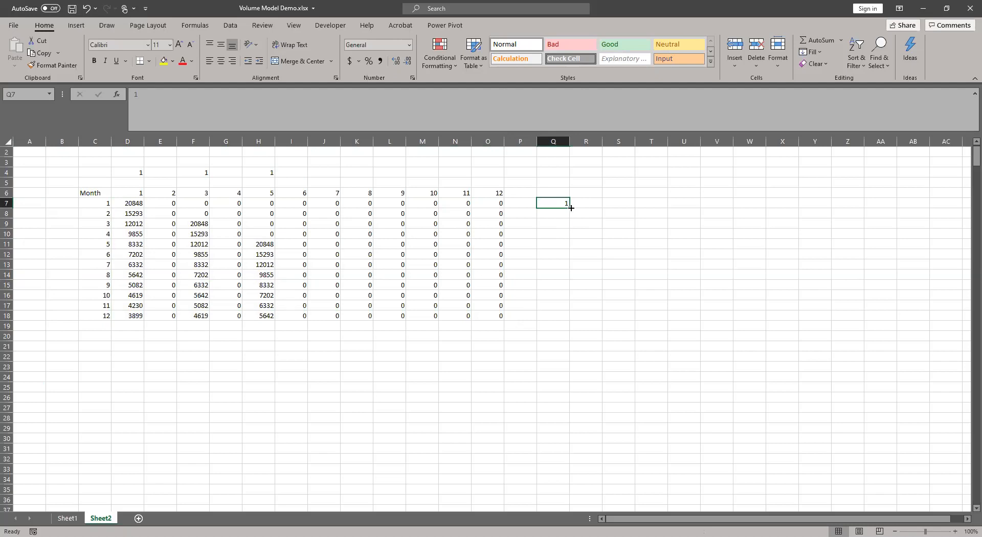
{"action": "left_click_drag", "start_coordinate": [570, 209], "coordinate": [571, 324]}
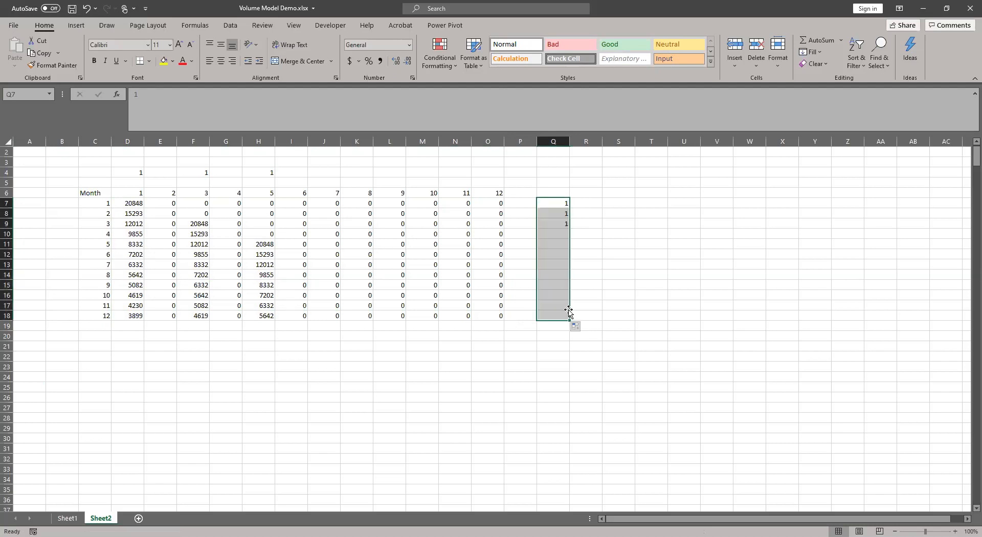
{"action": "left_click", "coordinate": [499, 263]}
{"action": "left_click_drag", "start_coordinate": [194, 210], "coordinate": [425, 305]}
{"action": "left_click_drag", "start_coordinate": [121, 203], "coordinate": [489, 318]}
{"action": "left_click_drag", "start_coordinate": [557, 317], "coordinate": [567, 204]}
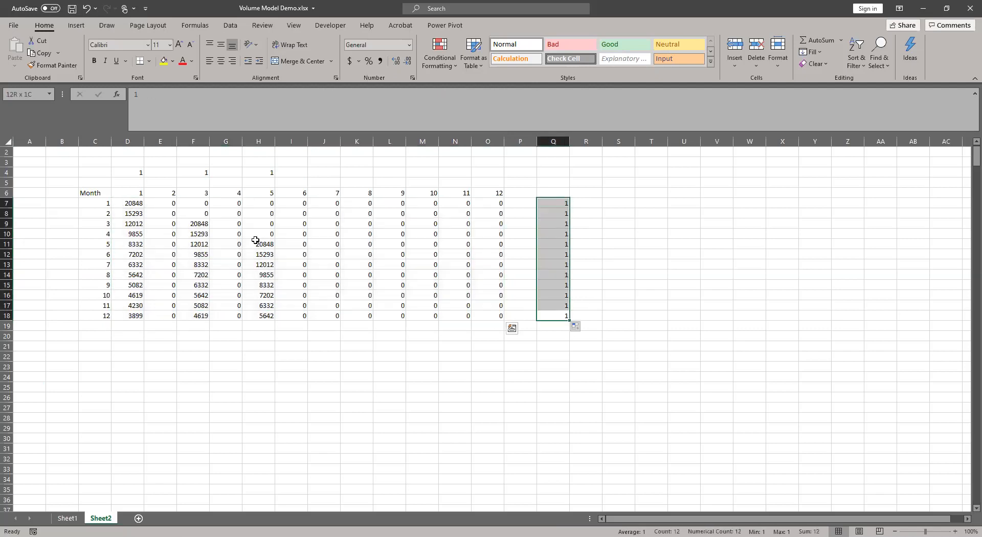
Copy the full text of the matrix array formula in D7, leaving the cell unchanged
{"action": "left_click_drag", "start_coordinate": [32, 203], "coordinate": [42, 314]}
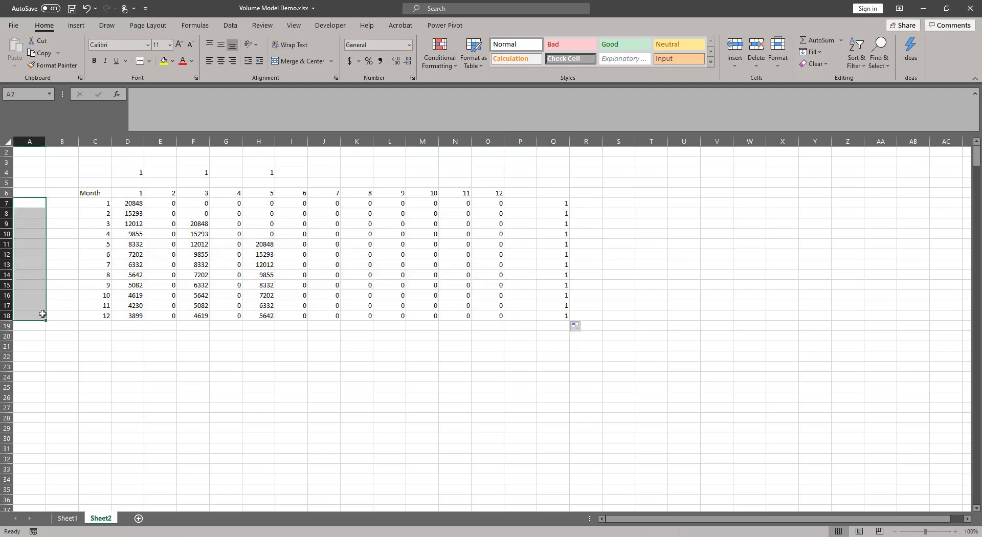
{"action": "left_click", "coordinate": [195, 242]}
{"action": "left_click", "coordinate": [129, 205]}
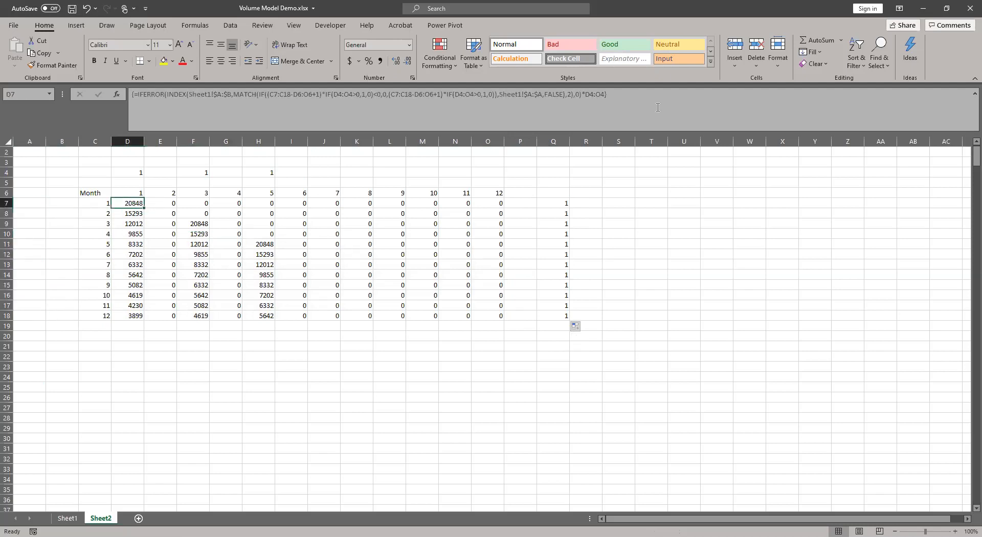
{"action": "left_click_drag", "start_coordinate": [658, 107], "coordinate": [2, 66]}
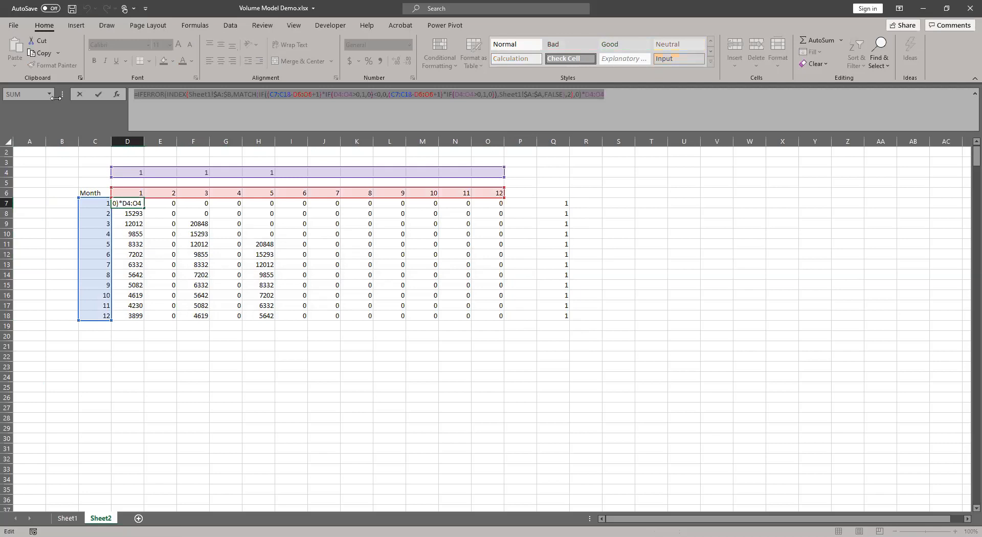
{"action": "key", "text": "ctrl+c"}
{"action": "key", "text": "Escape"}
Enter an MMULT array formula in A7:A18 that multiplies the copied matrix formula by the ones vector Q7:Q18
{"action": "left_click", "coordinate": [29, 203]}
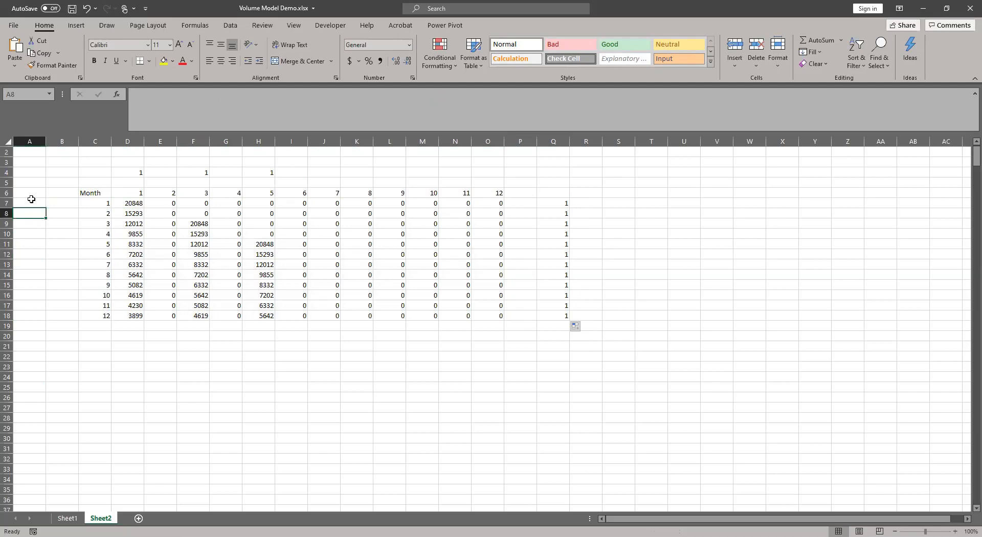
{"action": "left_click", "coordinate": [33, 314], "text": "shift"}
{"action": "left_click", "coordinate": [222, 117]}
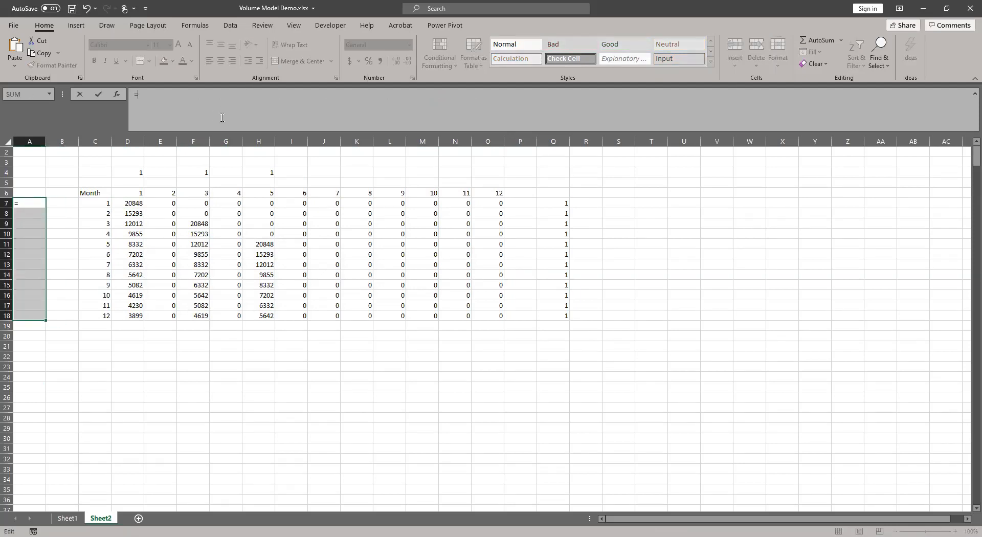
{"action": "type", "text": "=MMULT("}
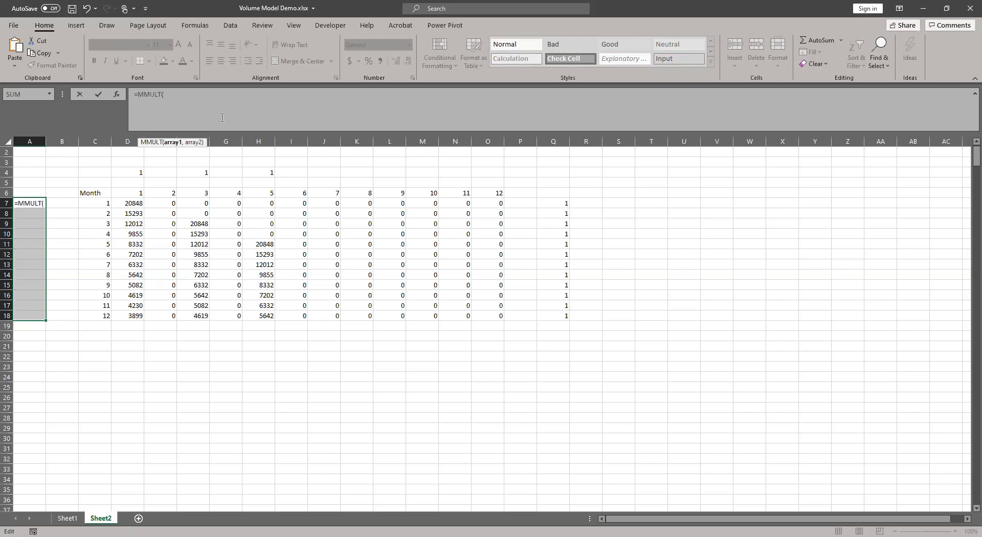
{"action": "key", "text": "ctrl+v"}
{"action": "type", "text": ","}
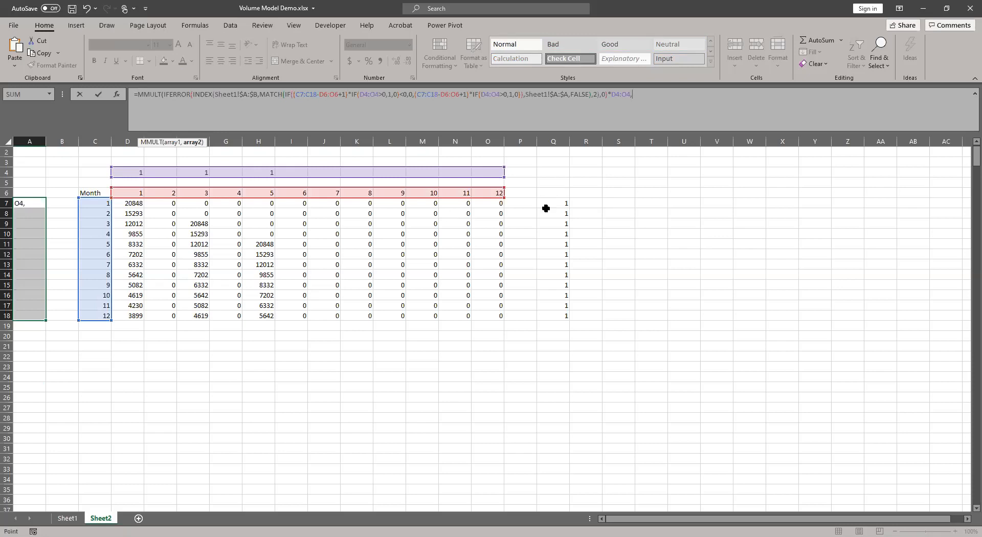
{"action": "type", "text": "Q7:Q18)"}
{"action": "key", "text": "ctrl+shift+Return"}
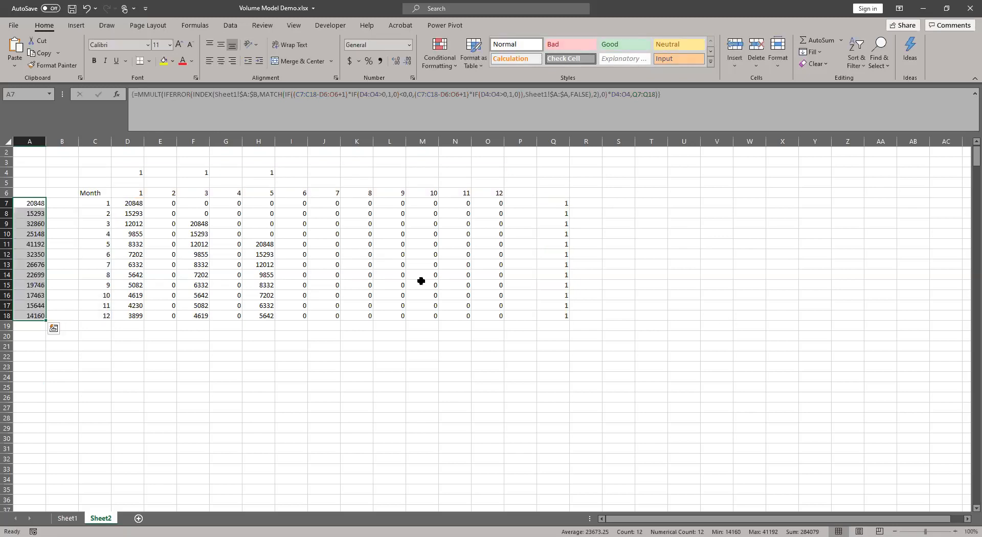
Test the monthly totals by setting the month 7 schedule value in J4 to 3, and undo the entry
{"action": "left_click", "coordinate": [327, 274]}
{"action": "left_click", "coordinate": [331, 174]}
{"action": "type", "text": "3"}
{"action": "key", "text": "Return"}
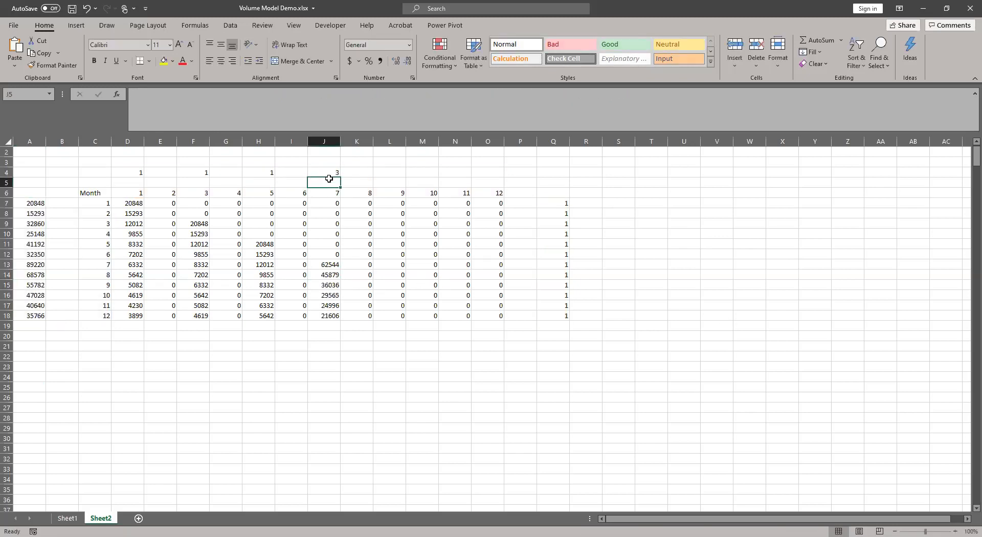
{"action": "key", "text": "ctrl+z"}
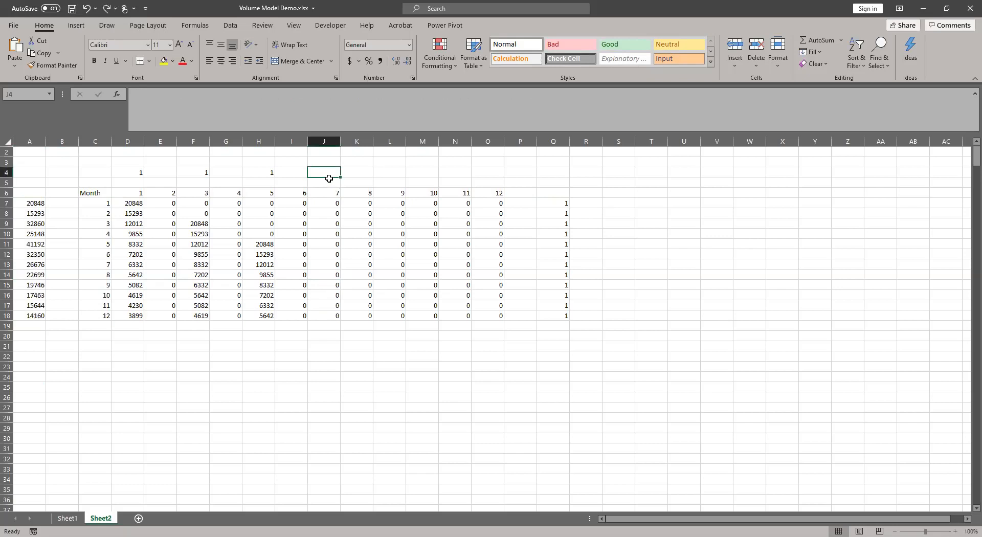
Compare the MMULT totals in A7:A18 with the drilling schedule and monthly oil volumes on Sheet1
{"action": "left_click", "coordinate": [326, 262]}
{"action": "left_click_drag", "start_coordinate": [25, 207], "coordinate": [24, 314]}
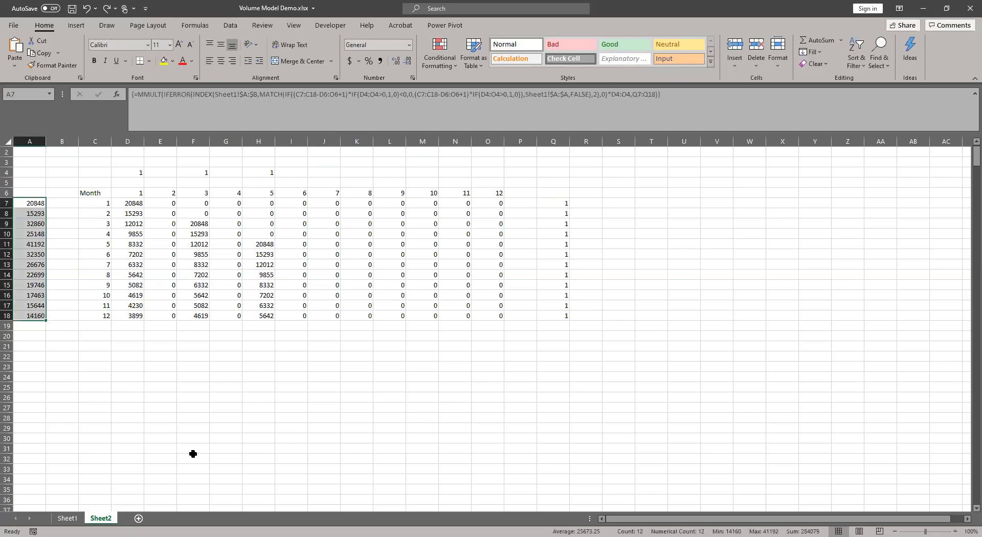
{"action": "key", "text": "ctrl+Page_Up"}
{"action": "left_click", "coordinate": [358, 244]}
{"action": "left_click", "coordinate": [340, 193]}
{"action": "left_click_drag", "start_coordinate": [337, 223], "coordinate": [334, 365]}
{"action": "left_click_drag", "start_coordinate": [207, 183], "coordinate": [210, 285]}
{"action": "left_click", "coordinate": [358, 222]}
{"action": "left_click", "coordinate": [330, 213]}
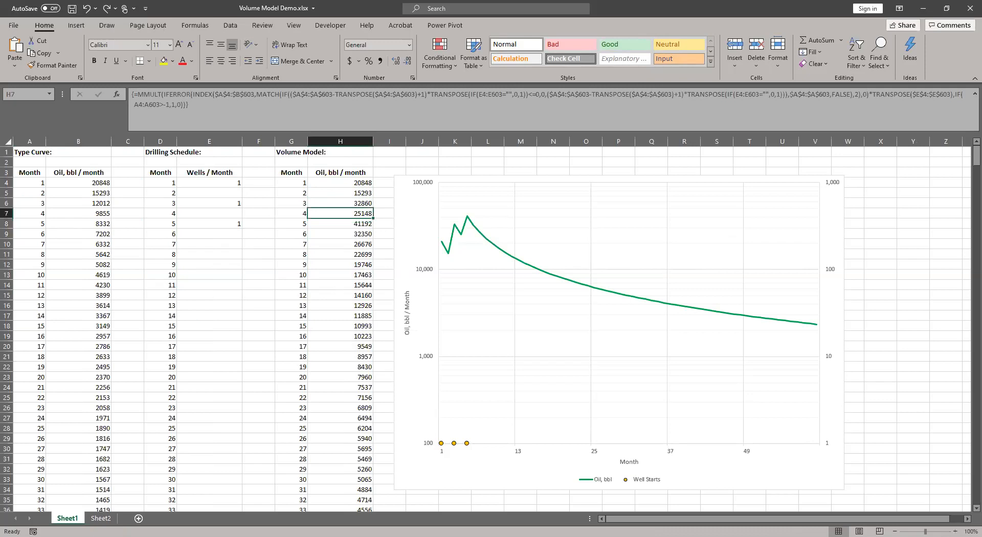
Review how the D7:O18 matrix on Sheet2 uses the schedule row D4:O4, comparing it with the Wells / Month column on Sheet1
{"action": "key", "text": "ctrl+Page_Down"}
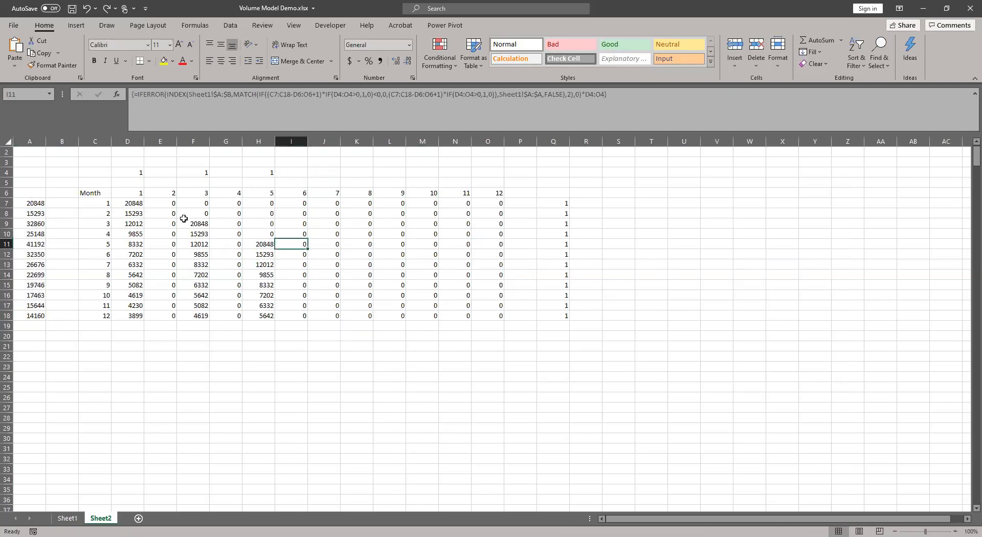
{"action": "left_click_drag", "start_coordinate": [133, 203], "coordinate": [501, 317]}
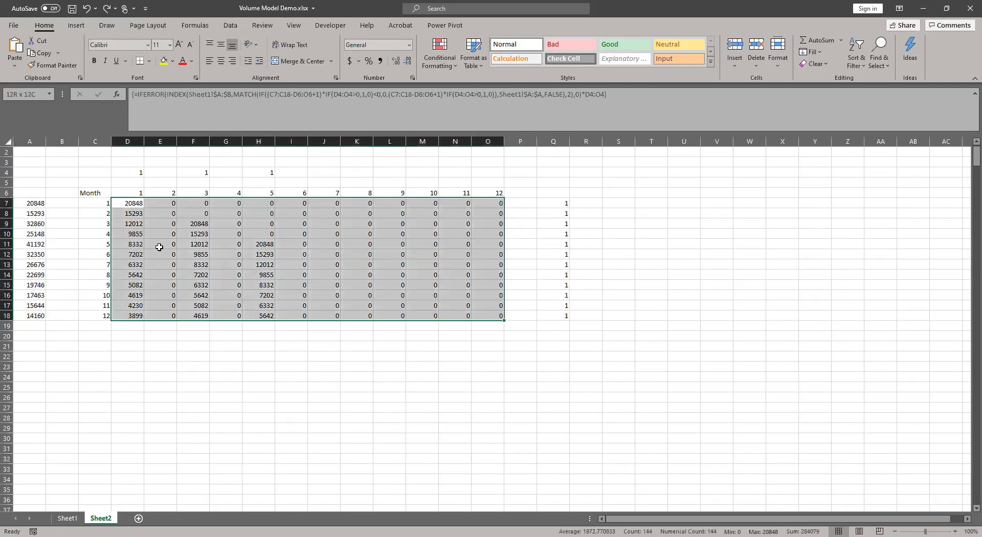
{"action": "left_click_drag", "start_coordinate": [134, 206], "coordinate": [500, 315]}
{"action": "left_click_drag", "start_coordinate": [141, 172], "coordinate": [494, 172]}
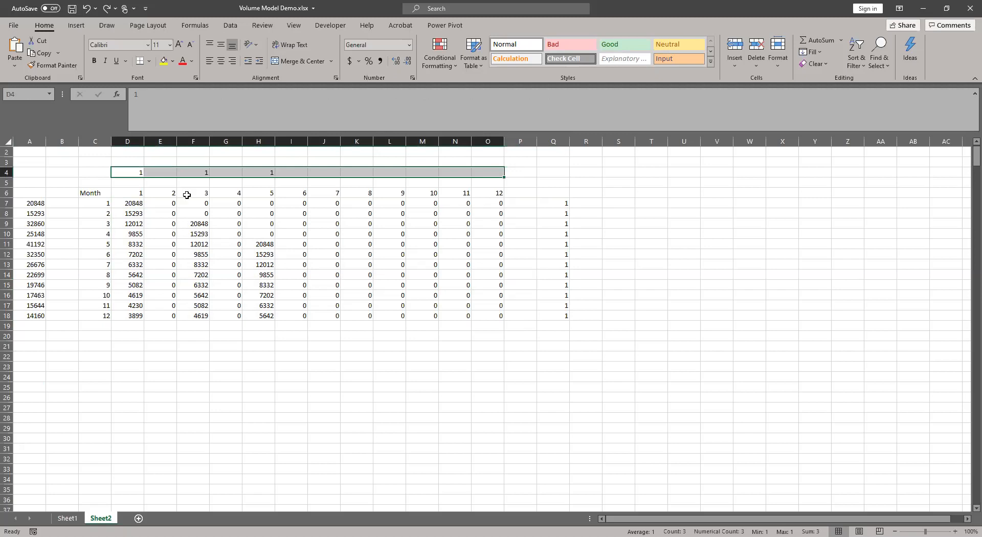
{"action": "left_click", "coordinate": [65, 518]}
{"action": "left_click_drag", "start_coordinate": [225, 182], "coordinate": [190, 441]}
{"action": "key", "text": "ctrl+Page_Down"}
{"action": "left_click", "coordinate": [134, 205]}
{"action": "left_click_drag", "start_coordinate": [168, 233], "coordinate": [131, 203]}
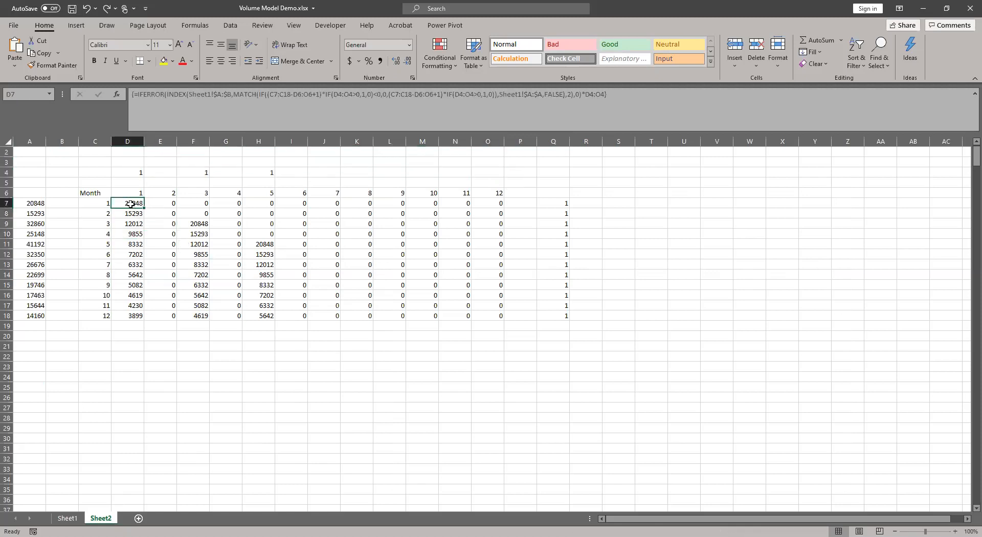
{"action": "left_click_drag", "start_coordinate": [136, 226], "coordinate": [502, 314]}
{"action": "left_click_drag", "start_coordinate": [125, 176], "coordinate": [483, 173]}
{"action": "left_click", "coordinate": [226, 254]}
In the D7:O18 array formula, replace the first D4:O4 reference with TRANSPOSE(Sheet1!E4:E15)
{"action": "left_click_drag", "start_coordinate": [135, 203], "coordinate": [499, 316]}
{"action": "left_click", "coordinate": [451, 127]}
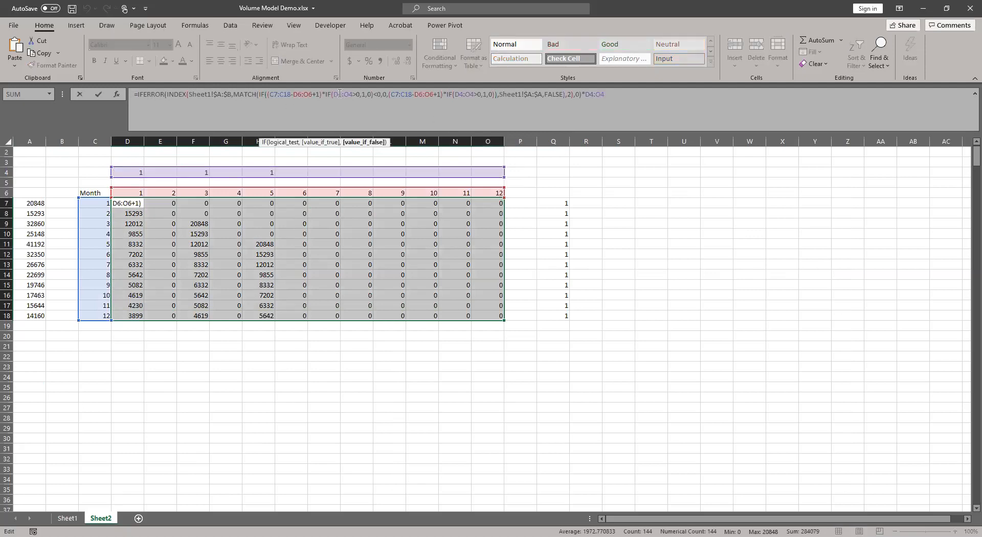
{"action": "left_click_drag", "start_coordinate": [333, 94], "coordinate": [354, 96]}
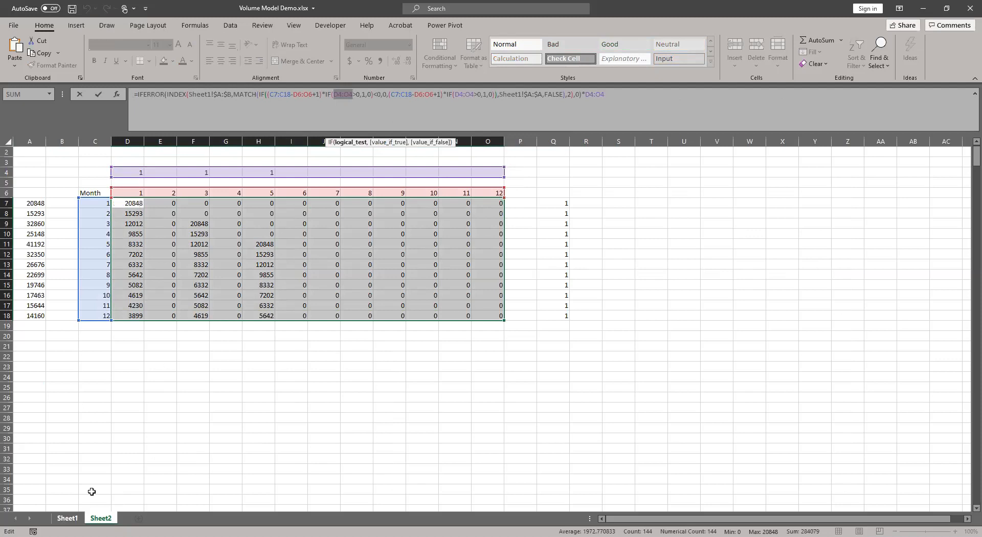
{"action": "left_click", "coordinate": [67, 519]}
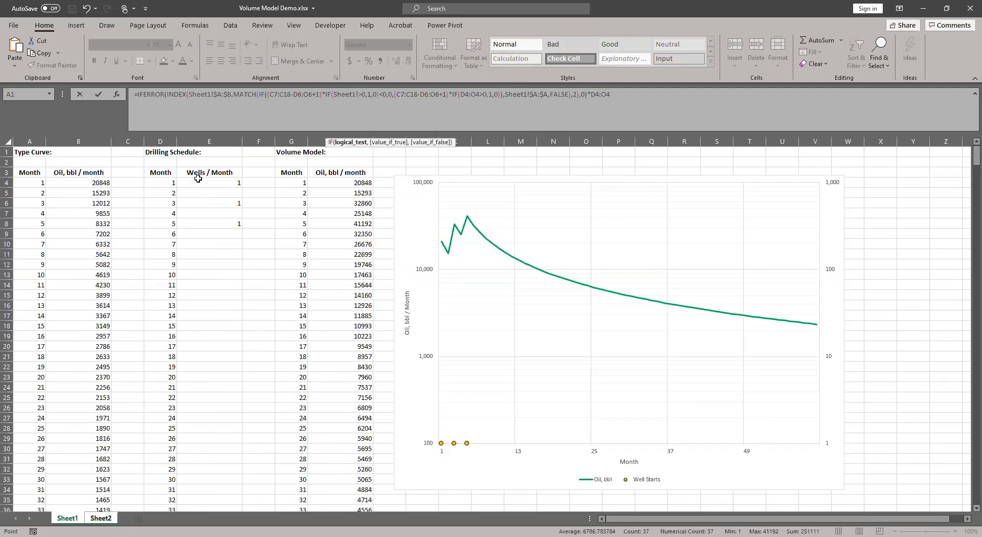
{"action": "left_click_drag", "start_coordinate": [210, 182], "coordinate": [209, 295]}
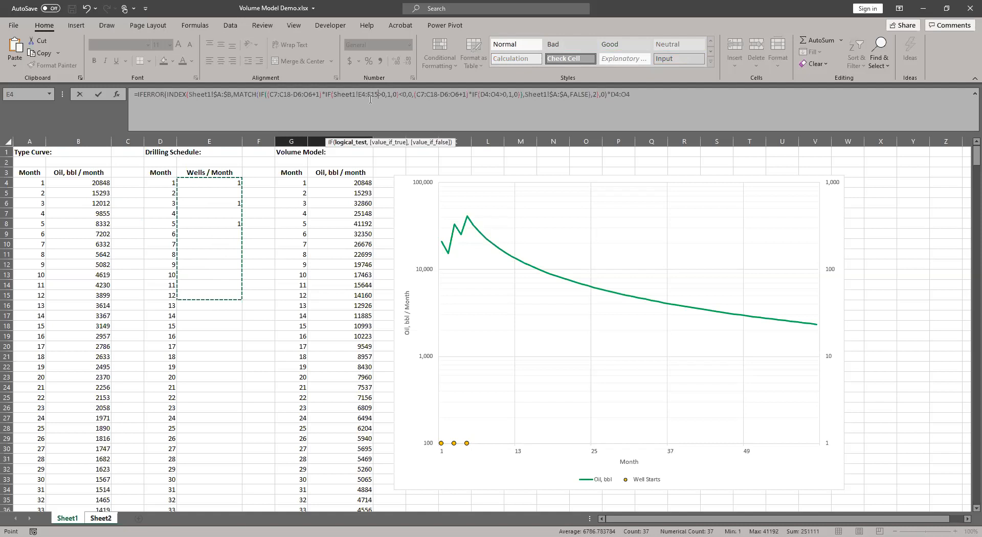
{"action": "left_click", "coordinate": [334, 95]}
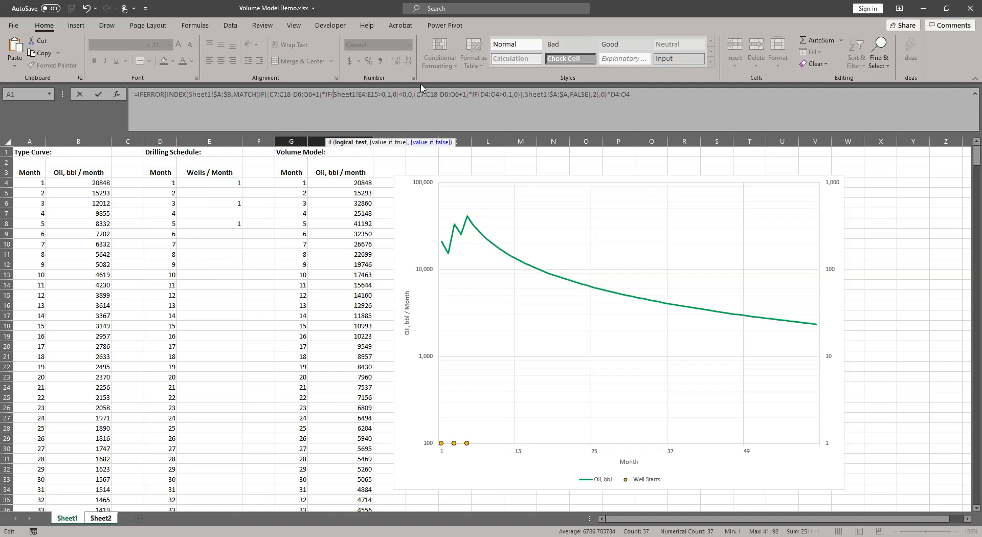
{"action": "type", "text": "TRANSPOSE("}
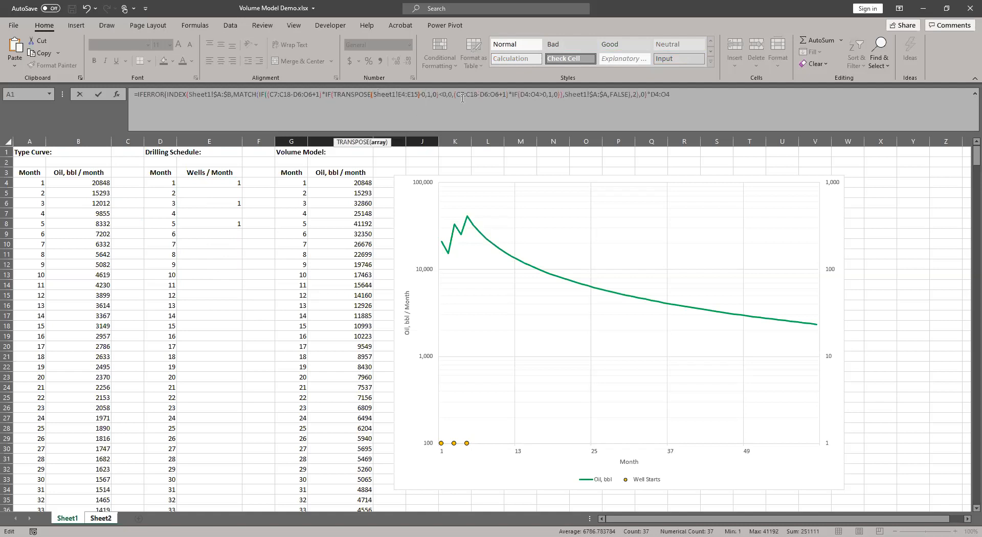
{"action": "type", "text": ")"}
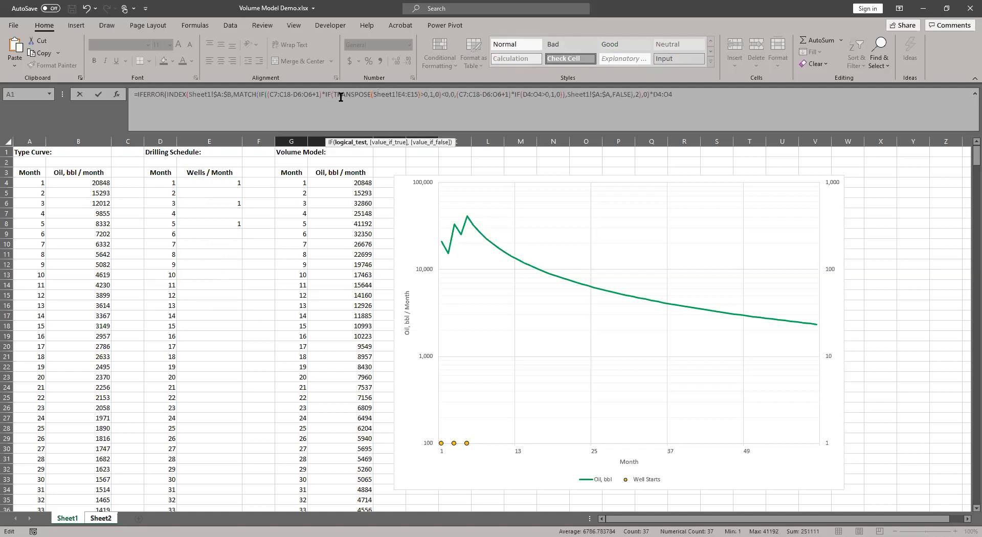
{"action": "key", "text": "ctrl+shift+Return"}
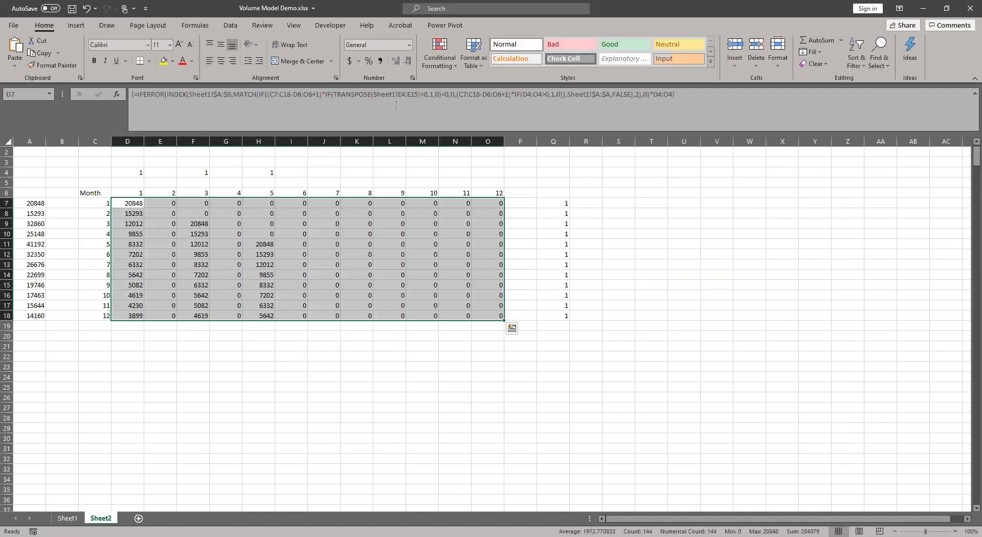
Replace the two remaining D4:O4 references in the D7:O18 array formula with TRANSPOSE(Sheet1!E4:E15)
{"action": "left_click", "coordinate": [444, 95]}
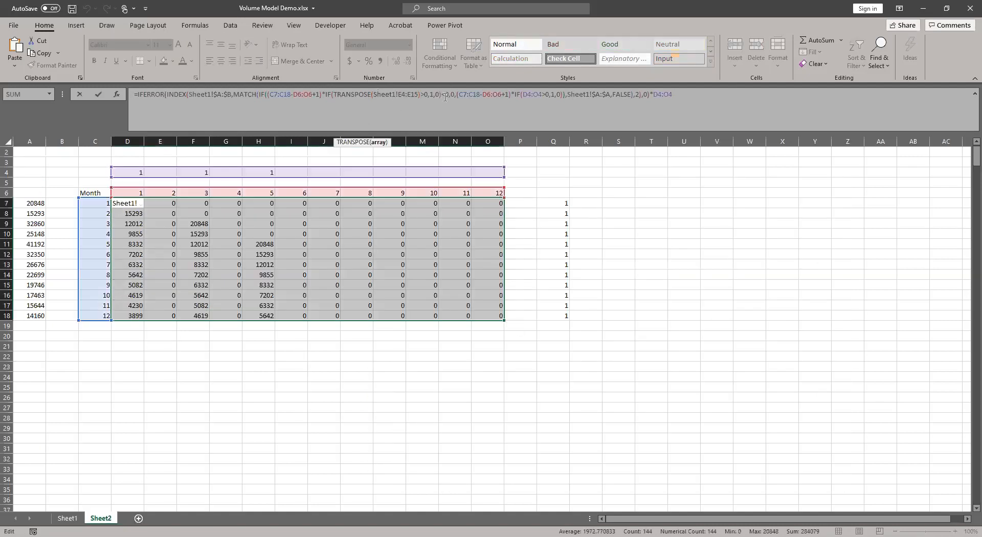
{"action": "left_click_drag", "start_coordinate": [404, 94], "coordinate": [331, 94]}
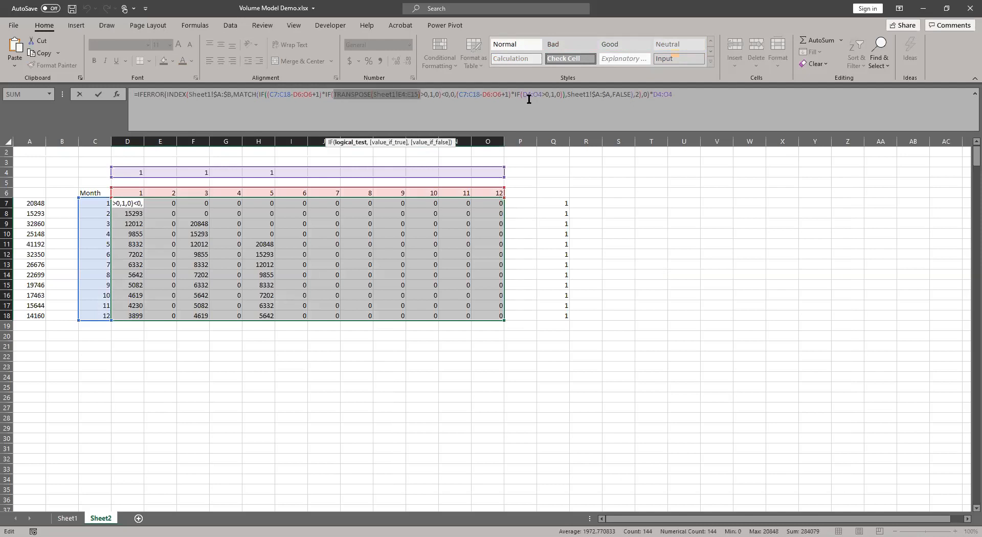
{"action": "key", "text": "ctrl+c"}
{"action": "double_click", "coordinate": [536, 95]}
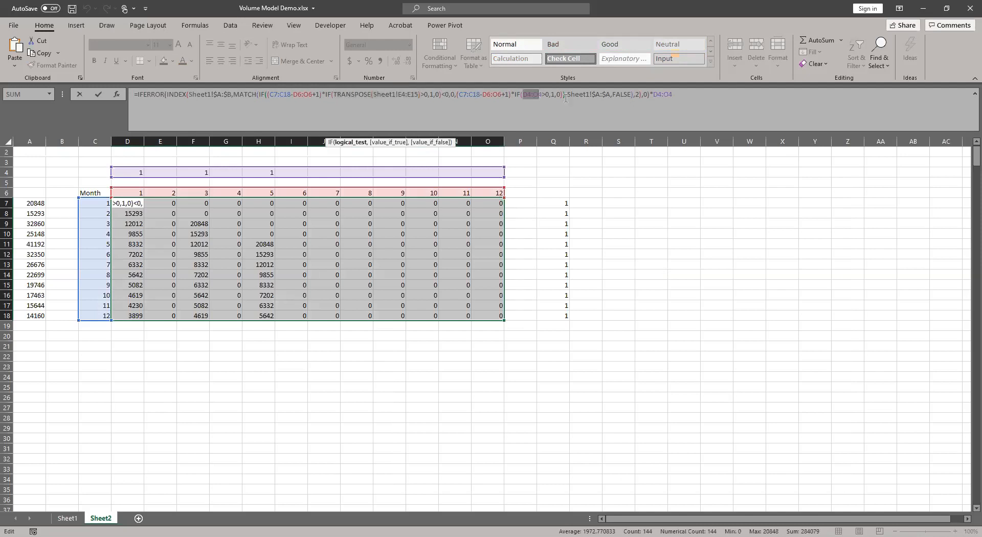
{"action": "key", "text": "ctrl+v"}
{"action": "double_click", "coordinate": [732, 94]}
{"action": "key", "text": "ctrl+v"}
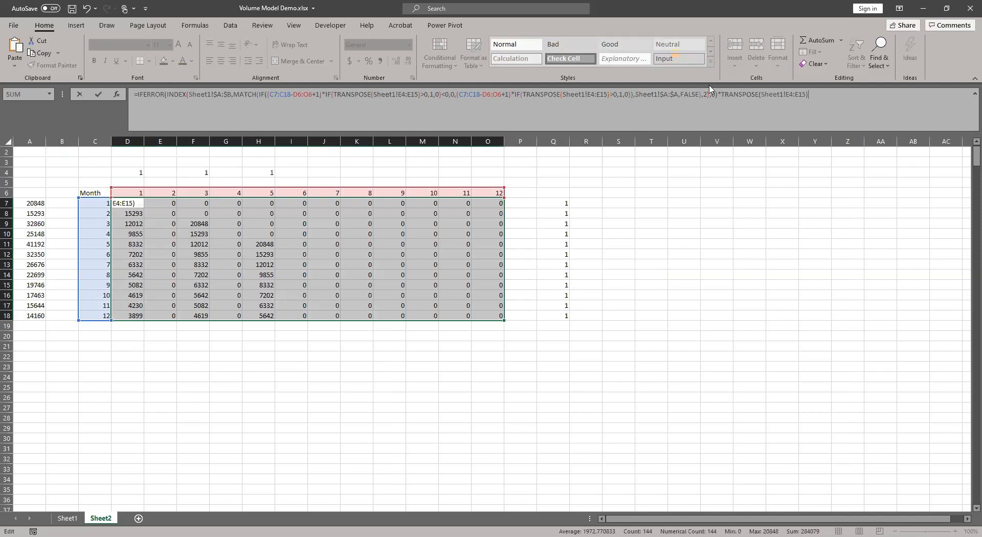
{"action": "key", "text": "ctrl+shift+Return"}
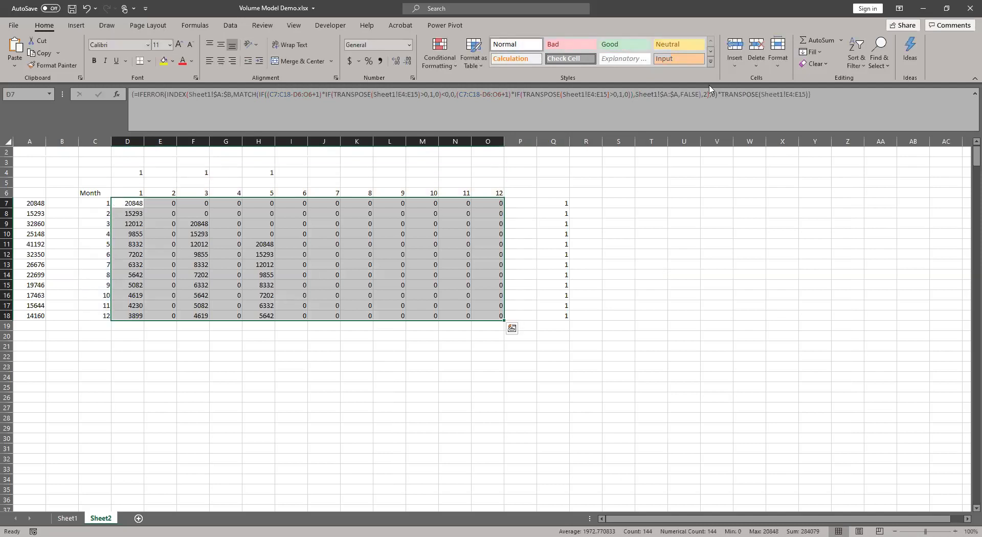
Clear the helper schedule row above the month headers (D3:O4) and the MMULT totals in column A
{"action": "left_click", "coordinate": [218, 295]}
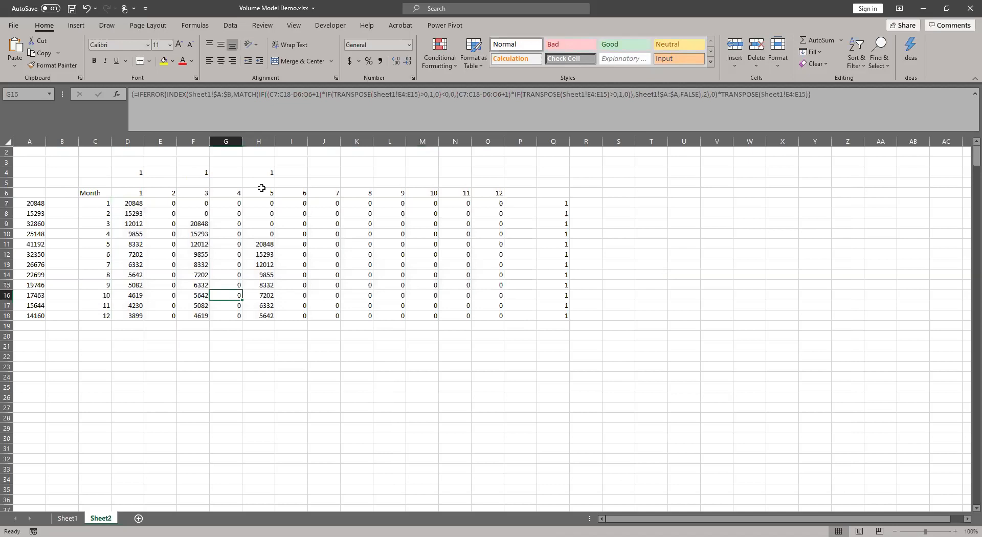
{"action": "left_click_drag", "start_coordinate": [136, 176], "coordinate": [493, 166]}
{"action": "key", "text": "Delete"}
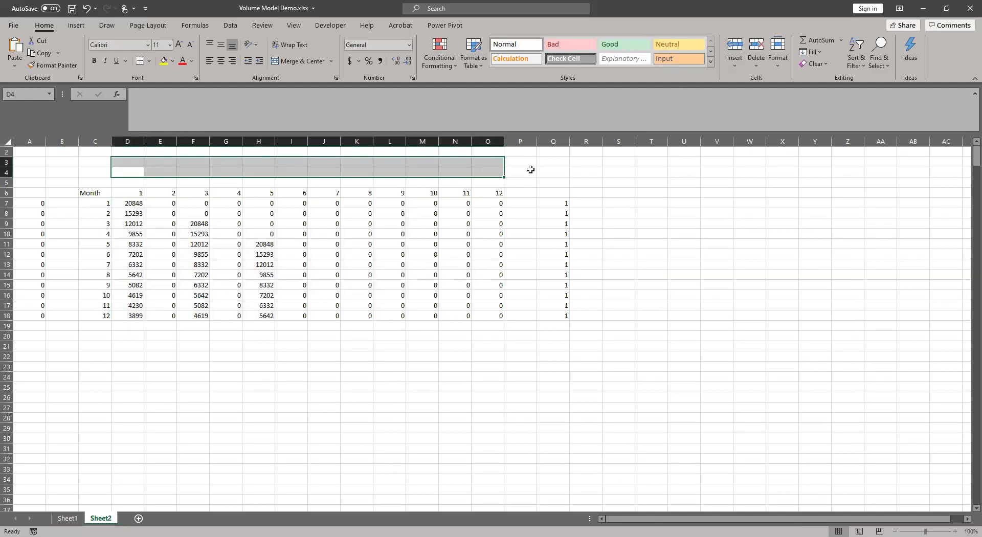
{"action": "left_click", "coordinate": [33, 141]}
{"action": "key", "text": "Delete"}
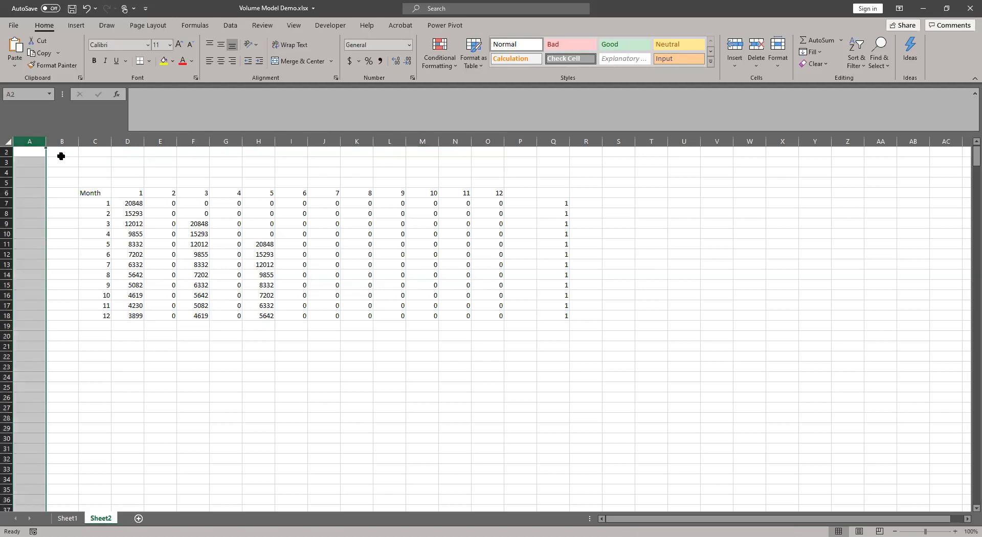
Set the month 8 value in the Sheet1 drilling schedule (E11) to 20 wells and move to the month 12 cell
{"action": "left_click", "coordinate": [213, 215]}
{"action": "left_click", "coordinate": [194, 285]}
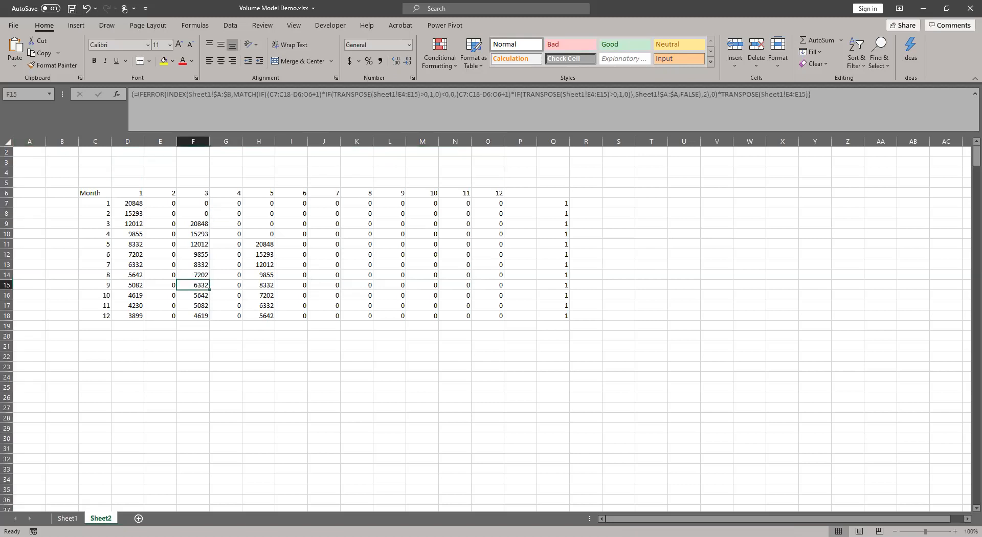
{"action": "key", "text": "ctrl+Page_Up"}
{"action": "left_click", "coordinate": [205, 253]}
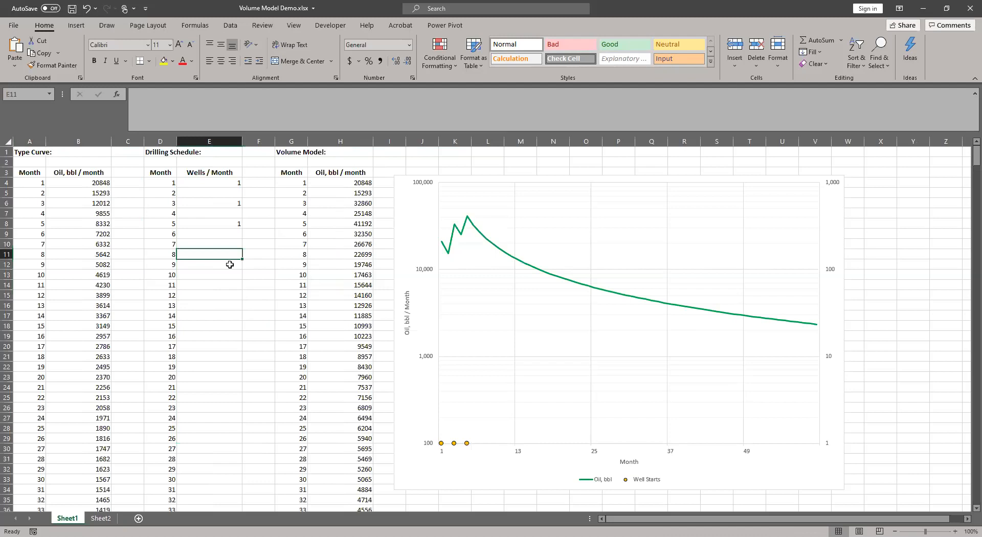
{"action": "type", "text": "20"}
{"action": "key", "text": "Return"}
{"action": "key", "text": "Down"}
{"action": "key", "text": "Down"}
{"action": "key", "text": "Down"}
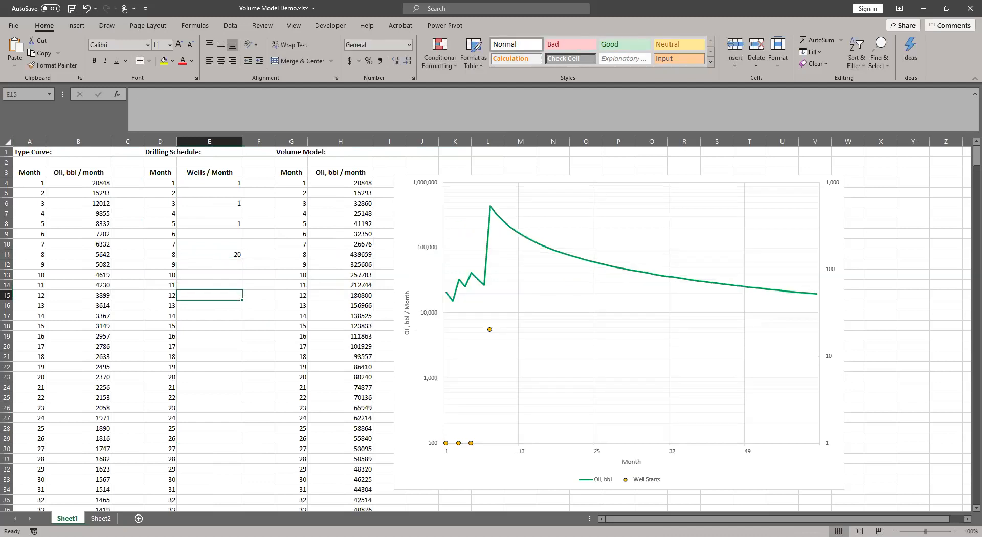
Examine the Sheet2 monthly matrix for the month 8 wells, its array formula, and the column of ones in Q7:Q18
{"action": "key", "text": "ctrl+Page_Down"}
{"action": "left_click_drag", "start_coordinate": [366, 278], "coordinate": [364, 311]}
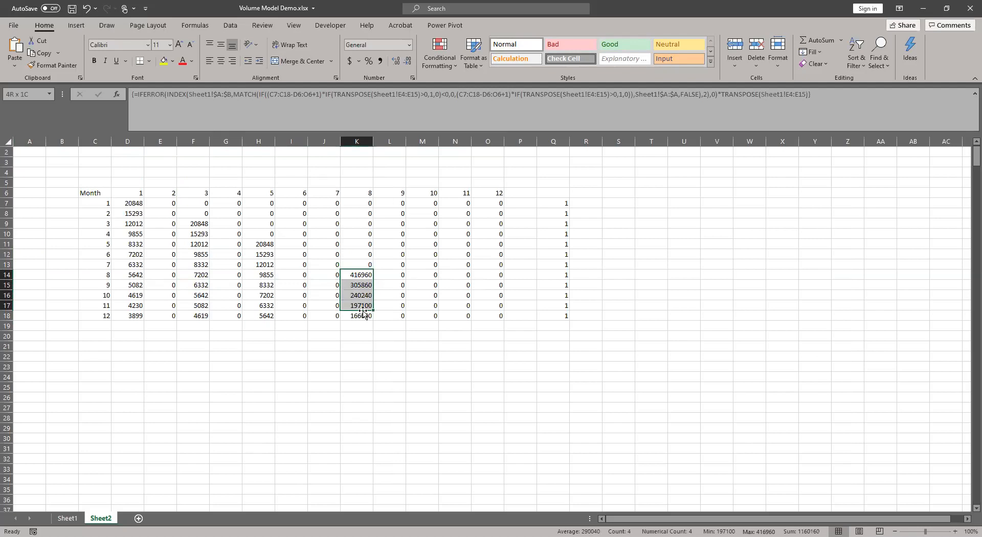
{"action": "left_click", "coordinate": [454, 205]}
{"action": "left_click", "coordinate": [305, 262]}
{"action": "left_click", "coordinate": [120, 195]}
{"action": "key", "text": "Down"}
{"action": "key", "text": "Down"}
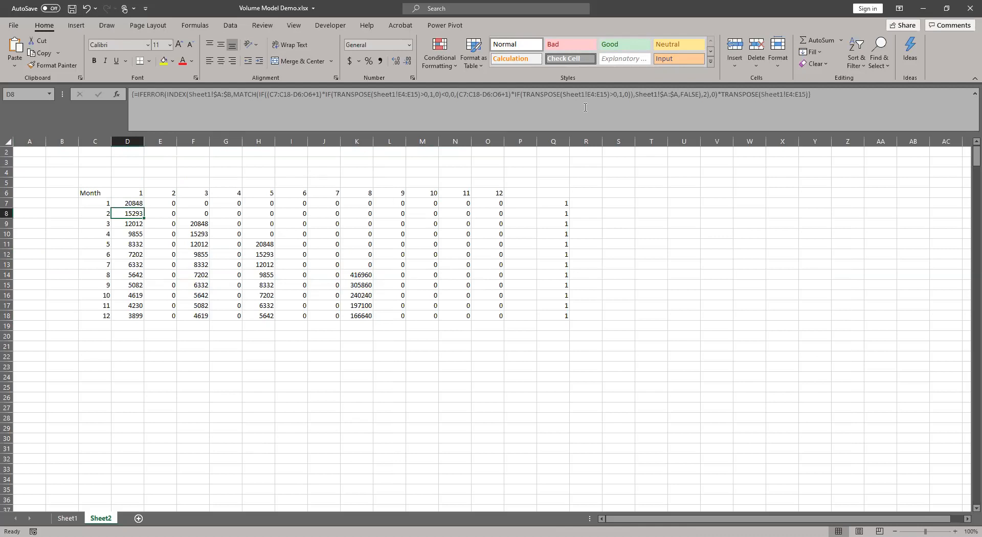
{"action": "left_click_drag", "start_coordinate": [553, 203], "coordinate": [562, 316]}
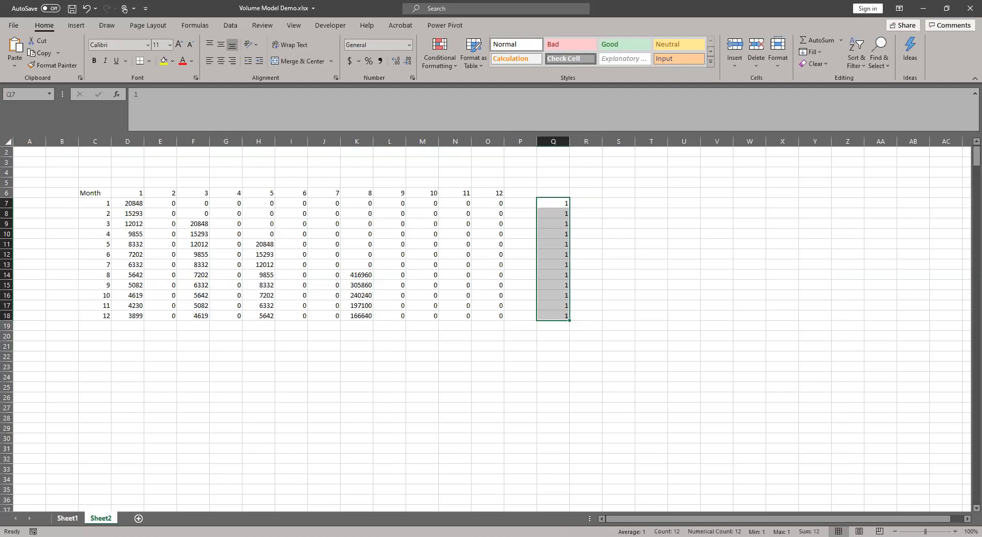
Return to Sheet1 and clear the month 8 wells value in the drilling schedule (E11)
{"action": "left_click", "coordinate": [67, 518]}
{"action": "left_click", "coordinate": [332, 243]}
{"action": "left_click_drag", "start_coordinate": [345, 189], "coordinate": [344, 346]}
{"action": "left_click", "coordinate": [234, 254]}
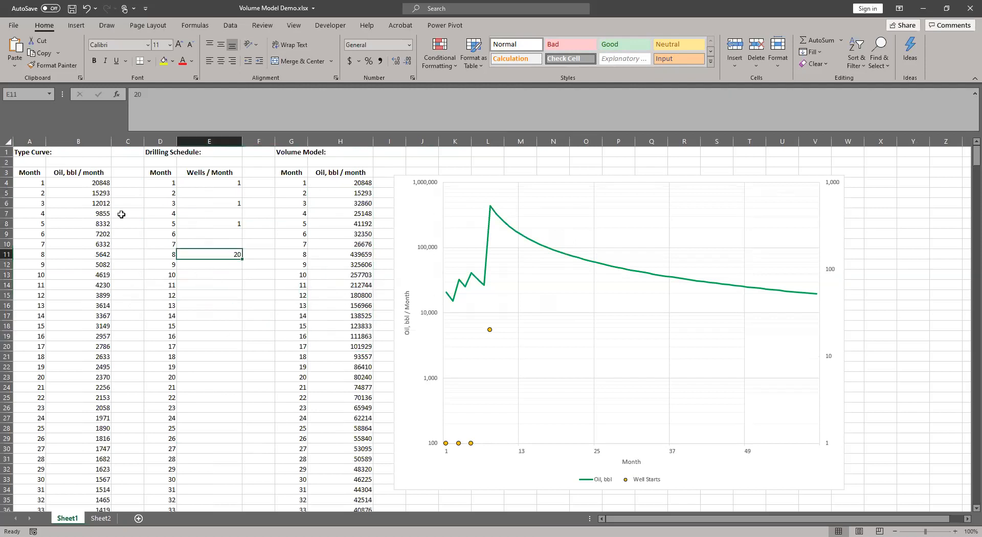
{"action": "left_click_drag", "start_coordinate": [312, 275], "coordinate": [235, 221]}
{"action": "left_click", "coordinate": [231, 224]}
{"action": "left_click", "coordinate": [235, 250]}
{"action": "key", "text": "Delete"}
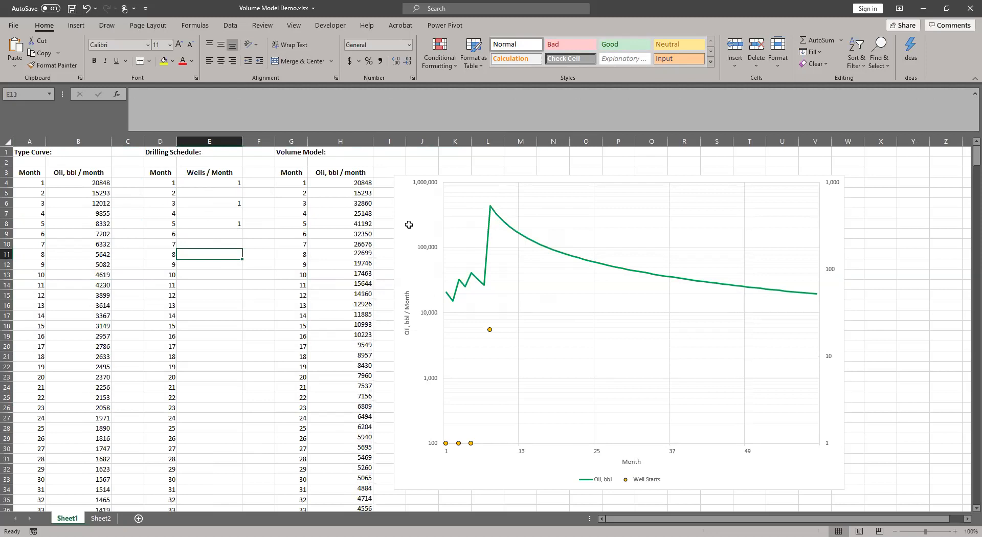
Examine the MMULT array formula in H4, covering its IFERROR first array and IF(A4:A603>-1,1,0) second array, and the volume cells below
{"action": "left_click", "coordinate": [359, 184]}
{"action": "key", "text": "F2"}
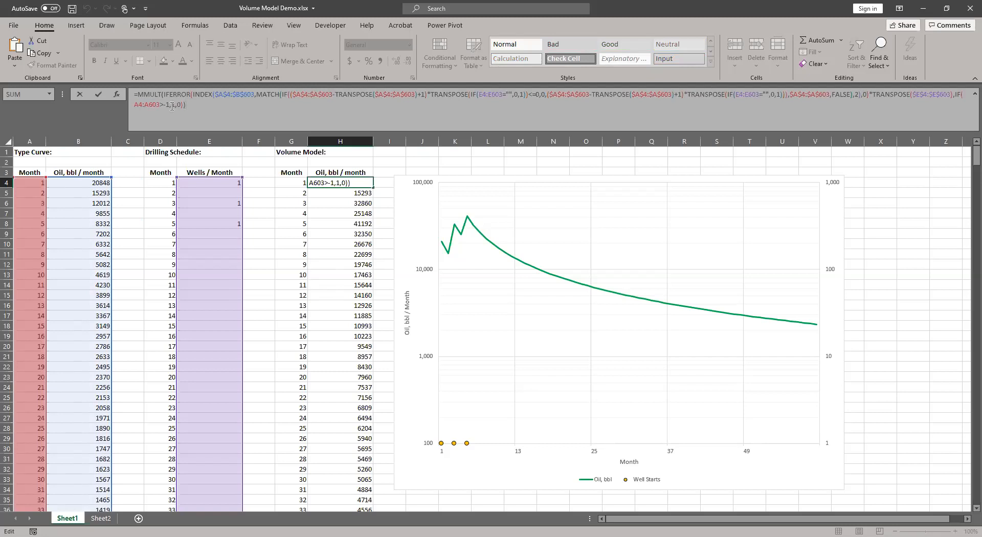
{"action": "left_click_drag", "start_coordinate": [953, 93], "coordinate": [180, 93]}
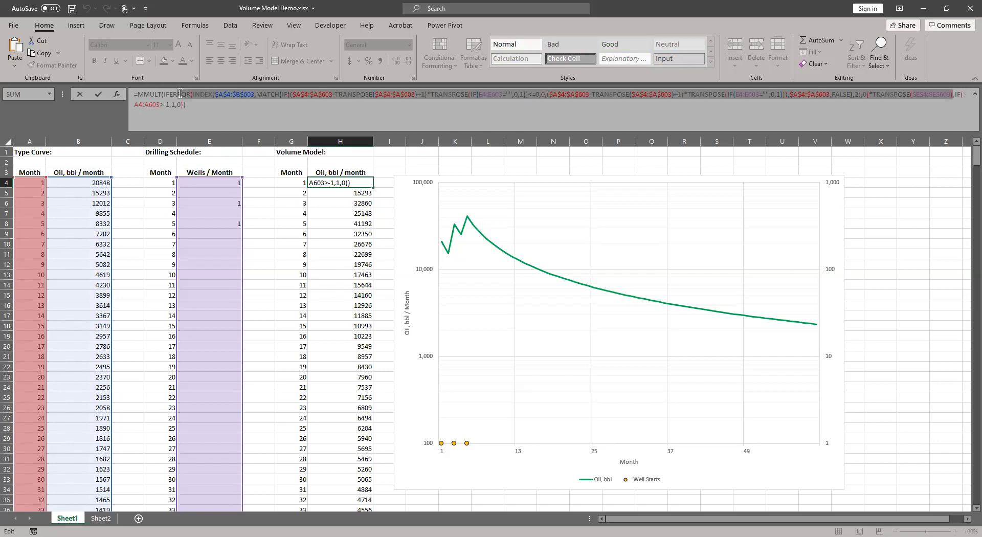
{"action": "mouse_move", "coordinate": [176, 93]}
{"action": "left_mouse_down"}
{"action": "mouse_move", "coordinate": [158, 93]}
{"action": "mouse_move", "coordinate": [164, 87]}
{"action": "left_mouse_up"}
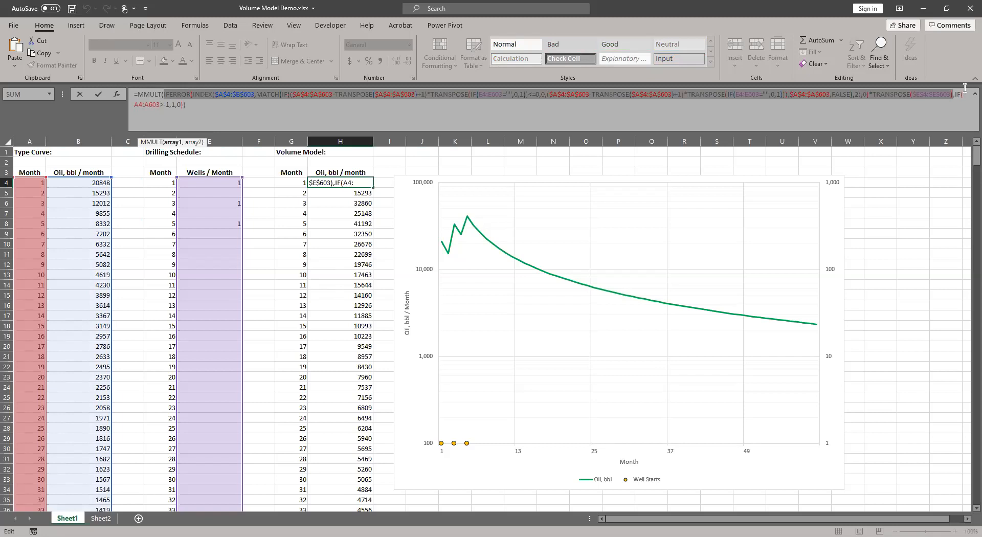
{"action": "left_click_drag", "start_coordinate": [954, 94], "coordinate": [971, 102]}
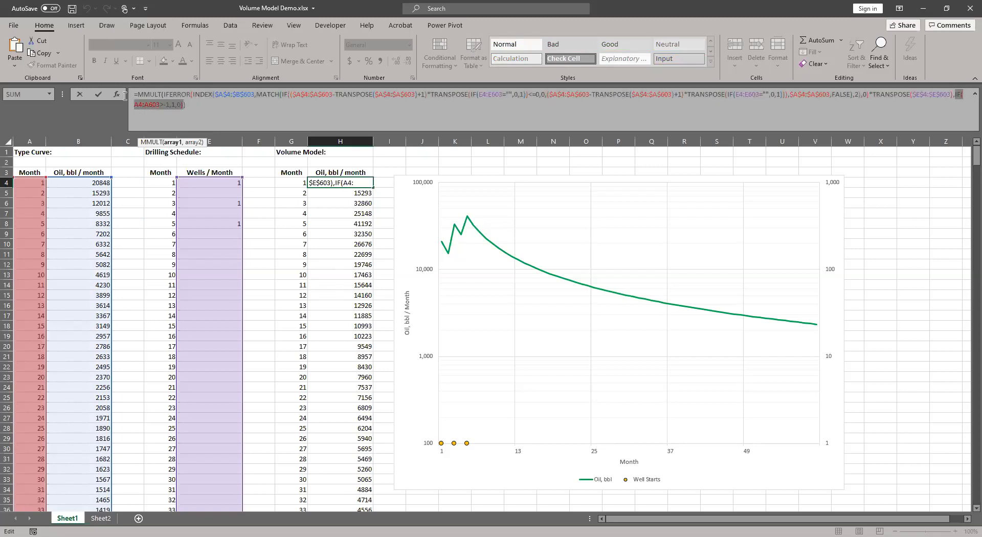
{"action": "left_click", "coordinate": [180, 110], "text": "shift"}
{"action": "left_click", "coordinate": [182, 105], "text": "shift"}
{"action": "left_click_drag", "start_coordinate": [185, 104], "coordinate": [125, 104]}
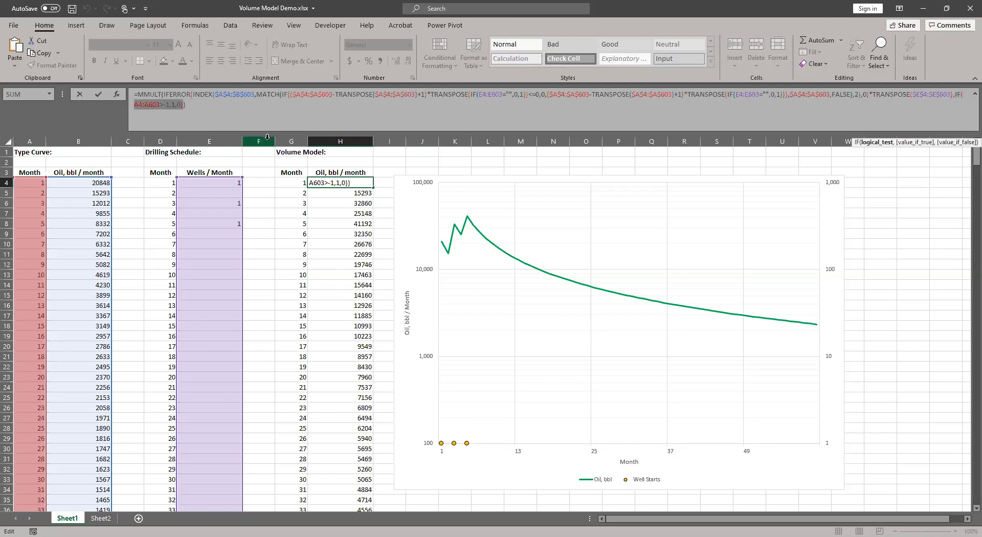
{"action": "key", "text": "ctrl+shift+Return"}
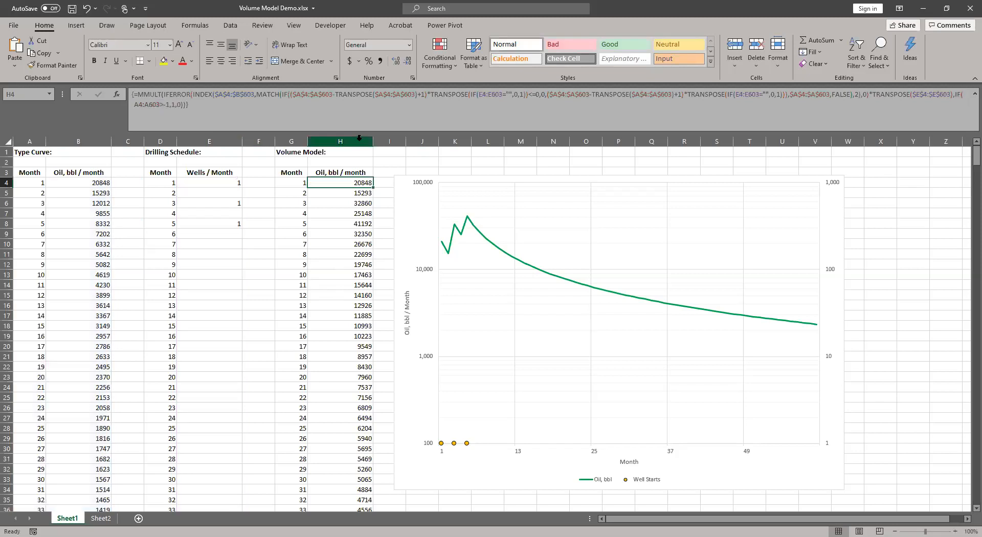
{"action": "left_click", "coordinate": [419, 103]}
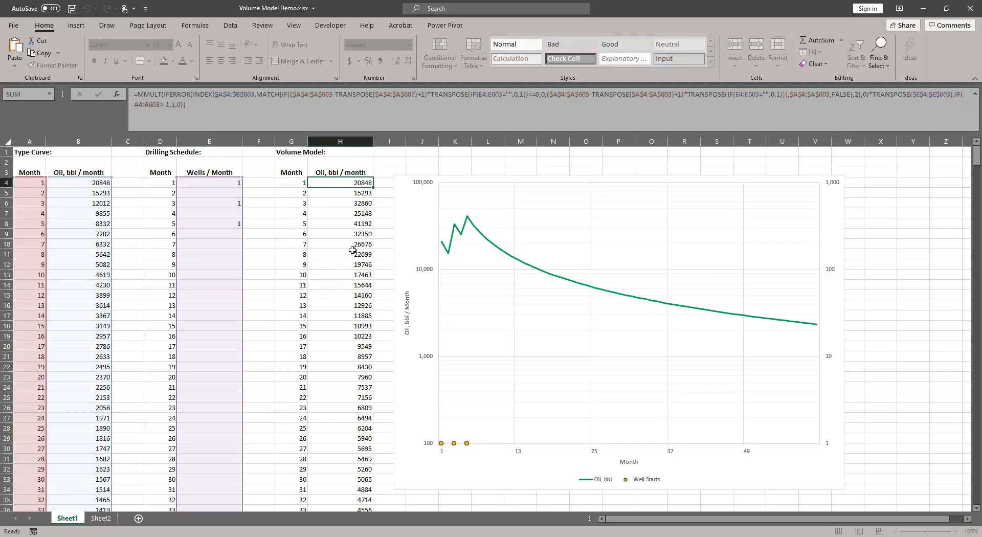
{"action": "key", "text": "Escape"}
{"action": "key", "text": "shift+Down"}
{"action": "key", "text": "shift+Down"}
{"action": "left_click_drag", "start_coordinate": [337, 251], "coordinate": [337, 251]}
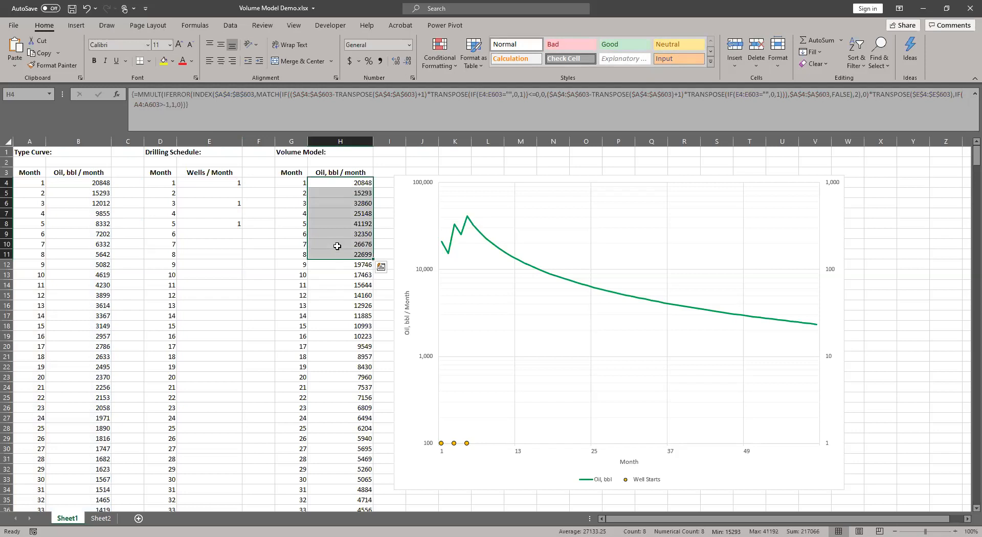
{"action": "left_click", "coordinate": [348, 251]}
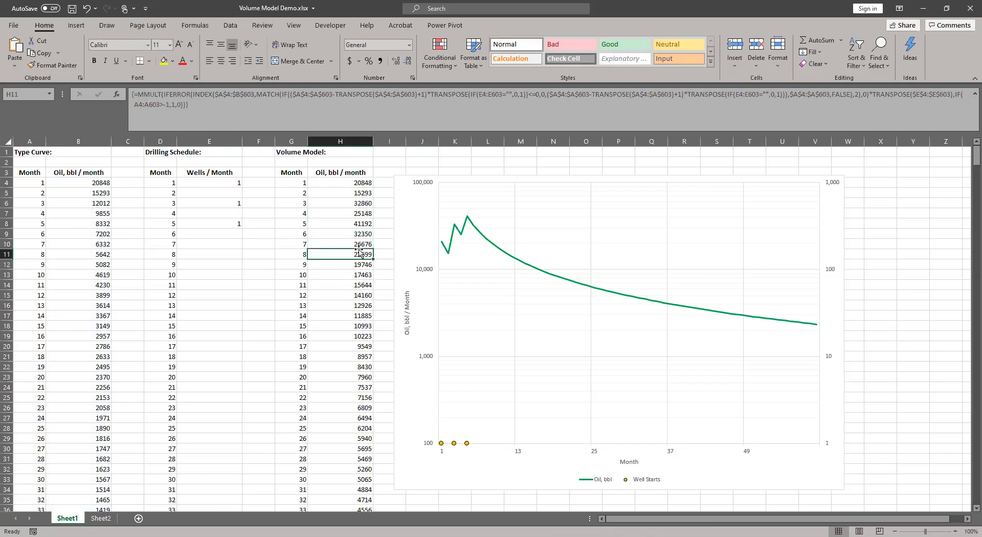
Clear the drilling schedule wells for months 3 to 8 (E6:E11)
{"action": "left_click_drag", "start_coordinate": [209, 203], "coordinate": [216, 258]}
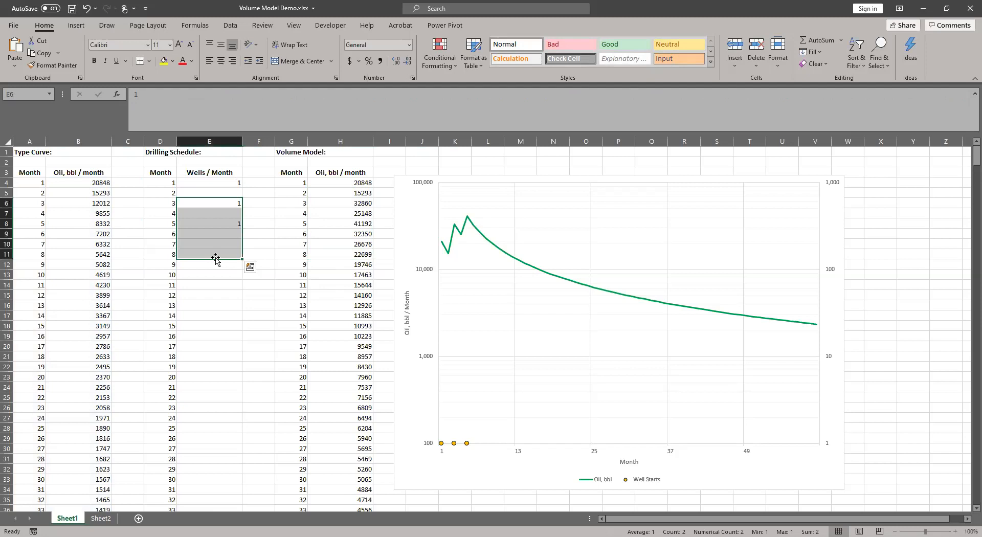
{"action": "key", "text": "Delete"}
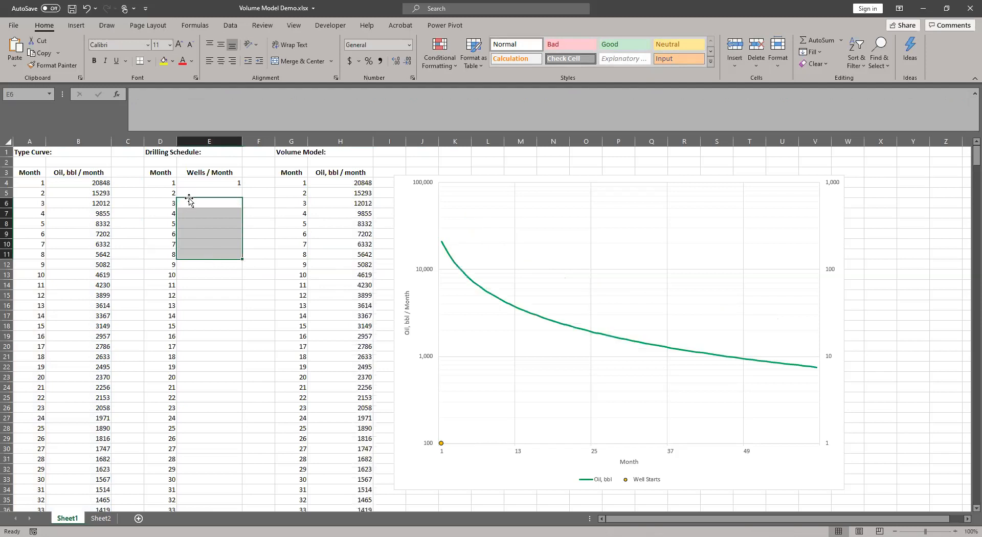
{"action": "left_click", "coordinate": [190, 202]}
Review how the type curve, drilling schedule and volume model columns relate when only the month 1 well is scheduled
{"action": "left_click_drag", "start_coordinate": [163, 183], "coordinate": [285, 254]}
{"action": "left_click", "coordinate": [314, 231]}
{"action": "left_click", "coordinate": [347, 183]}
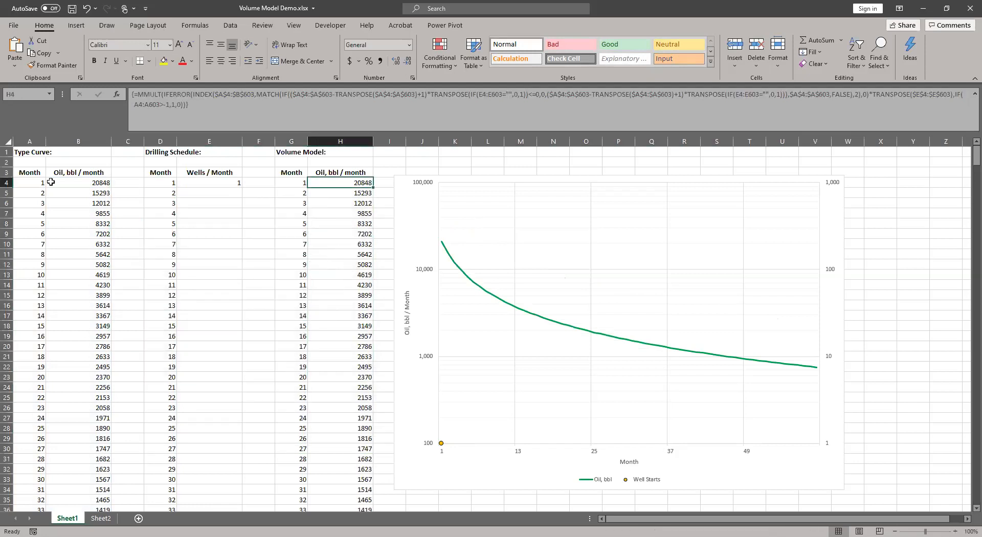
{"action": "left_click", "coordinate": [78, 146]}
{"action": "left_click", "coordinate": [172, 140]}
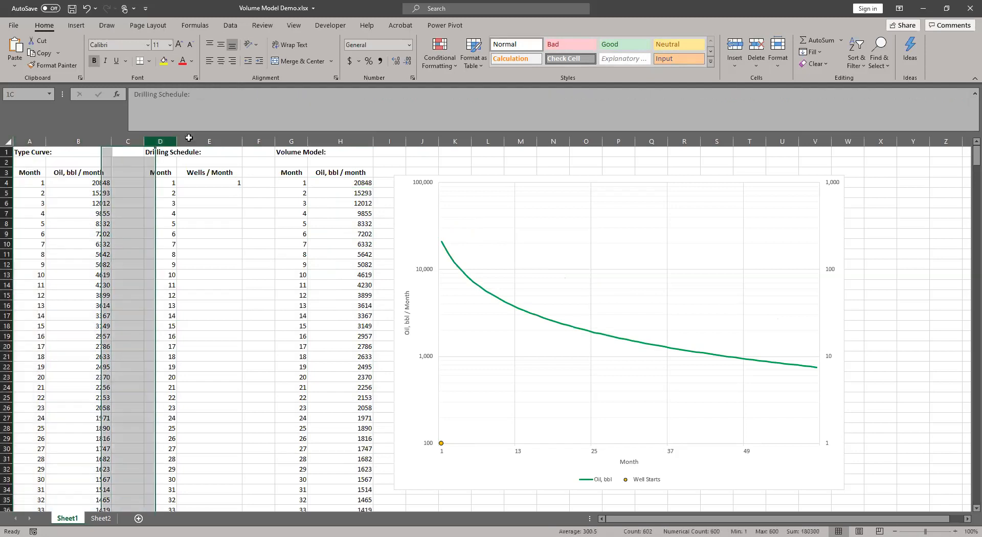
{"action": "left_click_drag", "start_coordinate": [189, 137], "coordinate": [210, 140]}
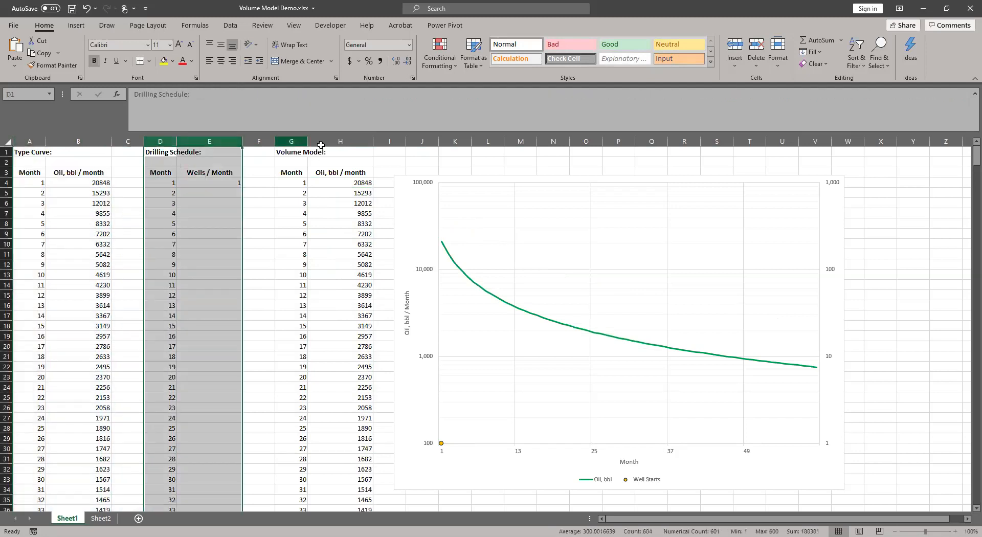
{"action": "left_click_drag", "start_coordinate": [321, 145], "coordinate": [327, 143]}
{"action": "left_click", "coordinate": [366, 195]}
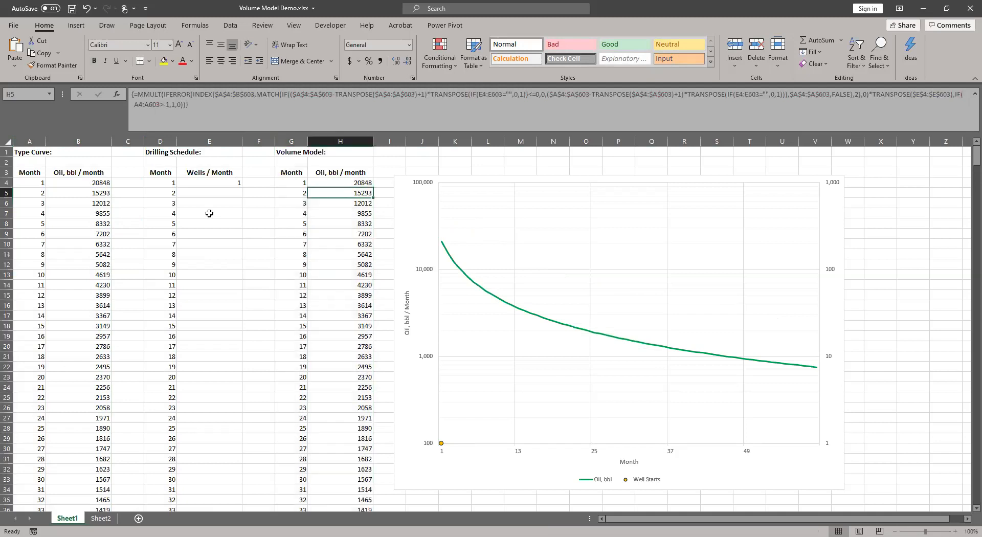
Set the month 1 wells in the drilling schedule (E4) to 0.5 and reselect that cell
{"action": "left_click", "coordinate": [225, 183]}
{"action": "type", "text": "0.5"}
{"action": "key", "text": "Return"}
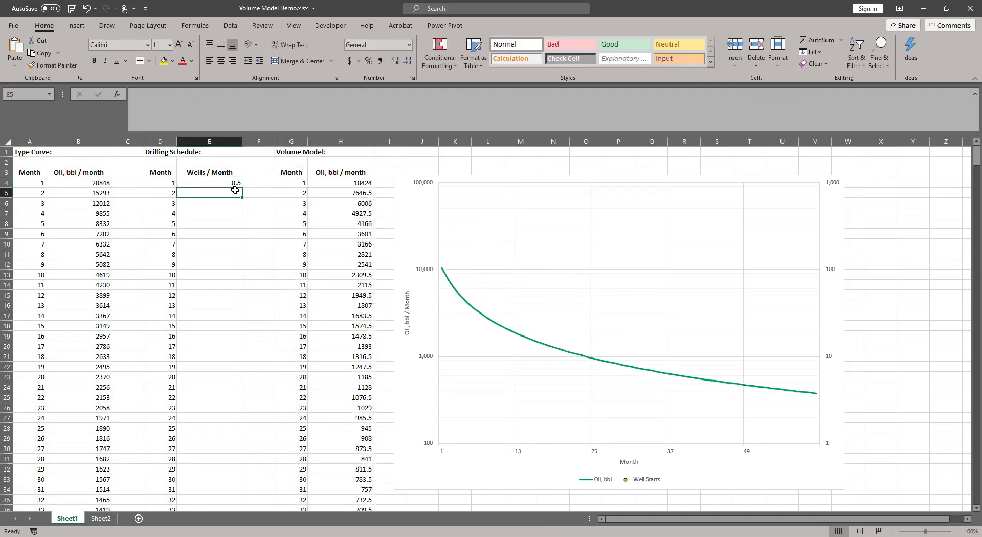
{"action": "key", "text": "Up"}
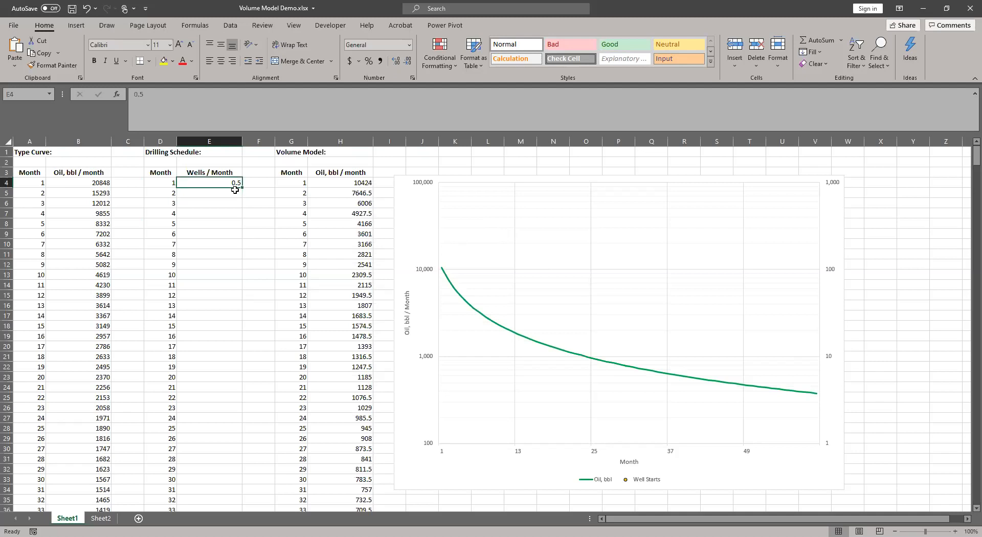
Enter 0.75, 1, 2, 1 and 3 wells for months 1 to 5 of the drilling schedule (E4:E8)
{"action": "type", "text": "0.75"}
{"action": "key", "text": "Return"}
{"action": "type", "text": "1"}
{"action": "key", "text": "Return"}
{"action": "type", "text": "2"}
{"action": "key", "text": "Return"}
{"action": "type", "text": "1"}
{"action": "key", "text": "Return"}
{"action": "type", "text": "3"}
{"action": "key", "text": "Return"}
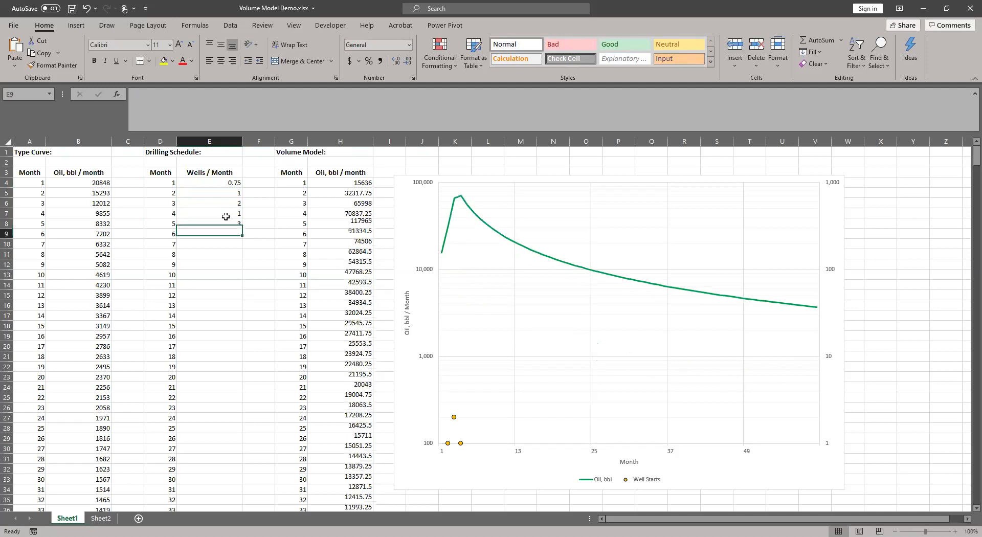
Clear the drilling schedule wells for months 1 to 5 (E4:E8) and review the volume model's oil column
{"action": "key", "text": "Up"}
{"action": "key", "text": "shift+Up"}
{"action": "key", "text": "shift+Up"}
{"action": "key", "text": "shift+Up"}
{"action": "key", "text": "shift+Up"}
{"action": "key", "text": "Delete"}
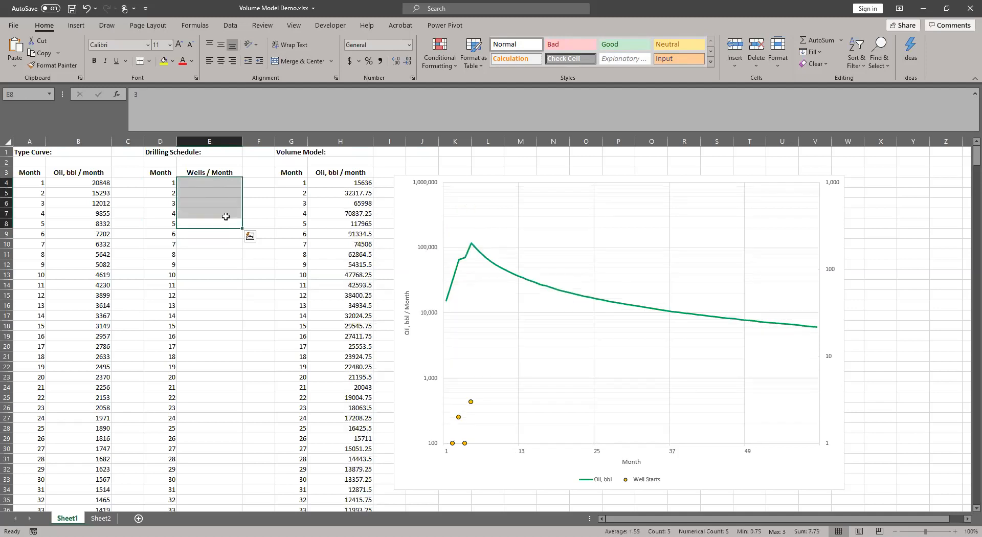
{"action": "left_click", "coordinate": [354, 224]}
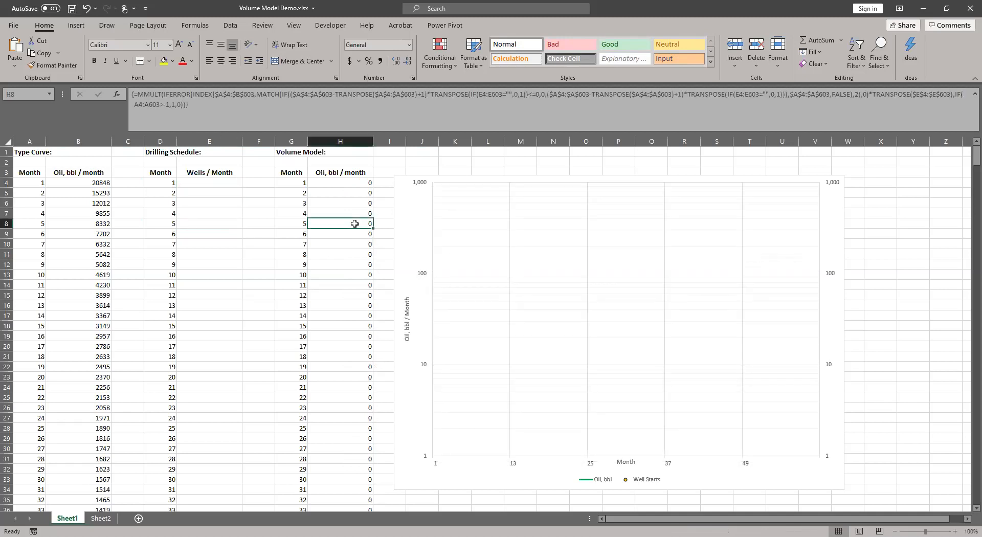
{"action": "left_click_drag", "start_coordinate": [346, 162], "coordinate": [215, 256]}
{"action": "left_click", "coordinate": [195, 254]}
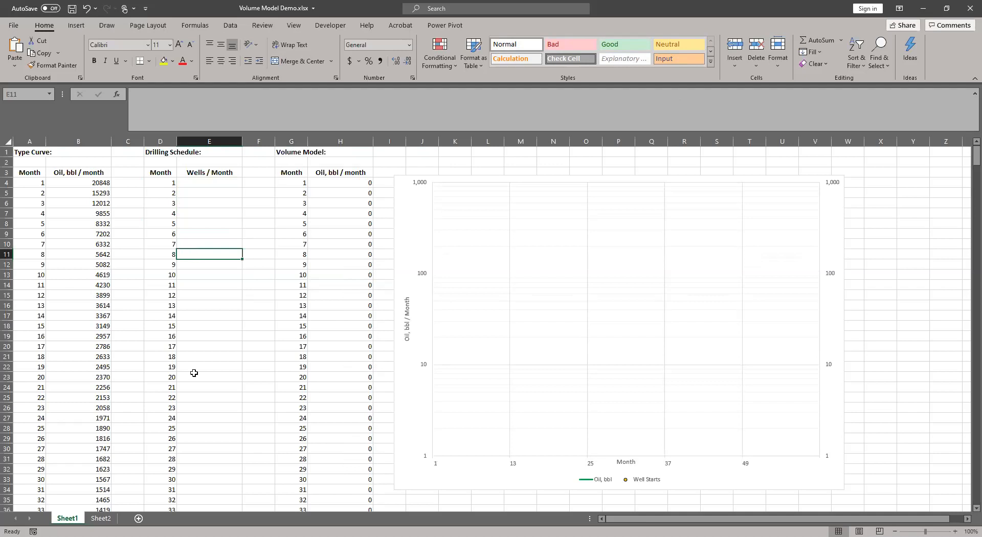
{"action": "left_click", "coordinate": [310, 245]}
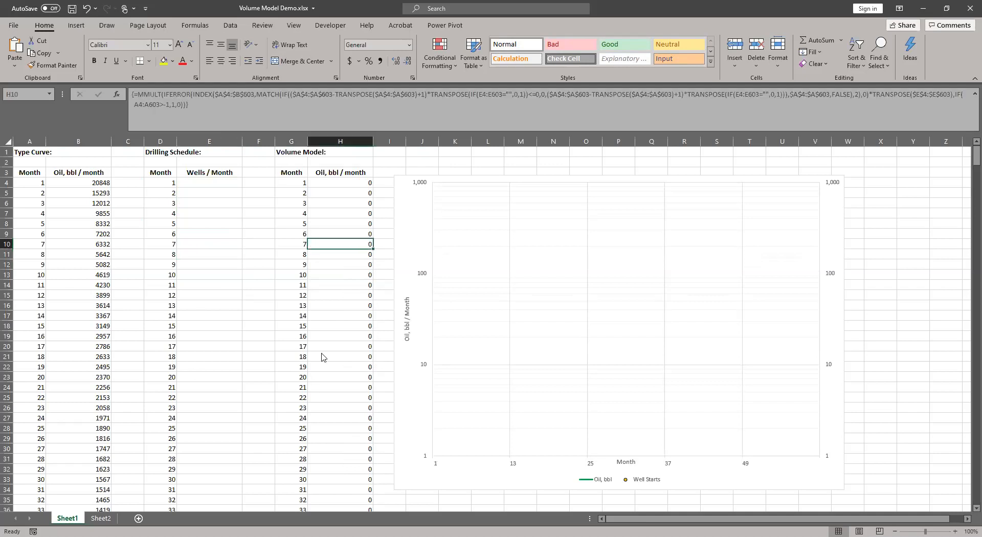